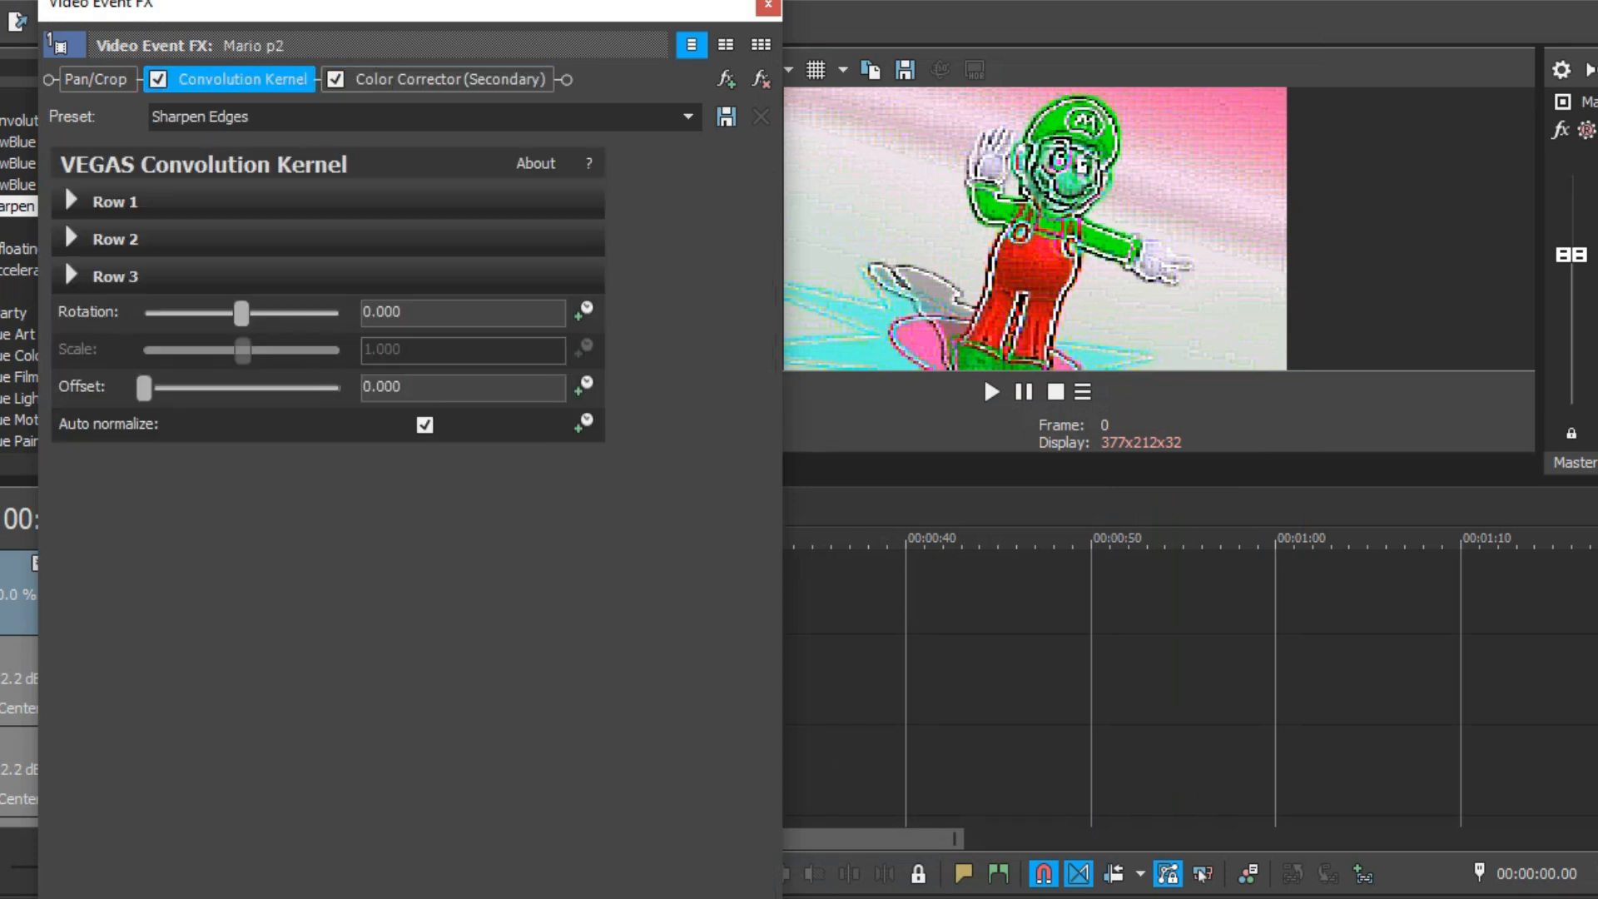
# Review the rotate hue, saturation and gamma settings of the Mario p2 video event's Color Corrector (Secondary) effect
pyautogui.click(442, 79)
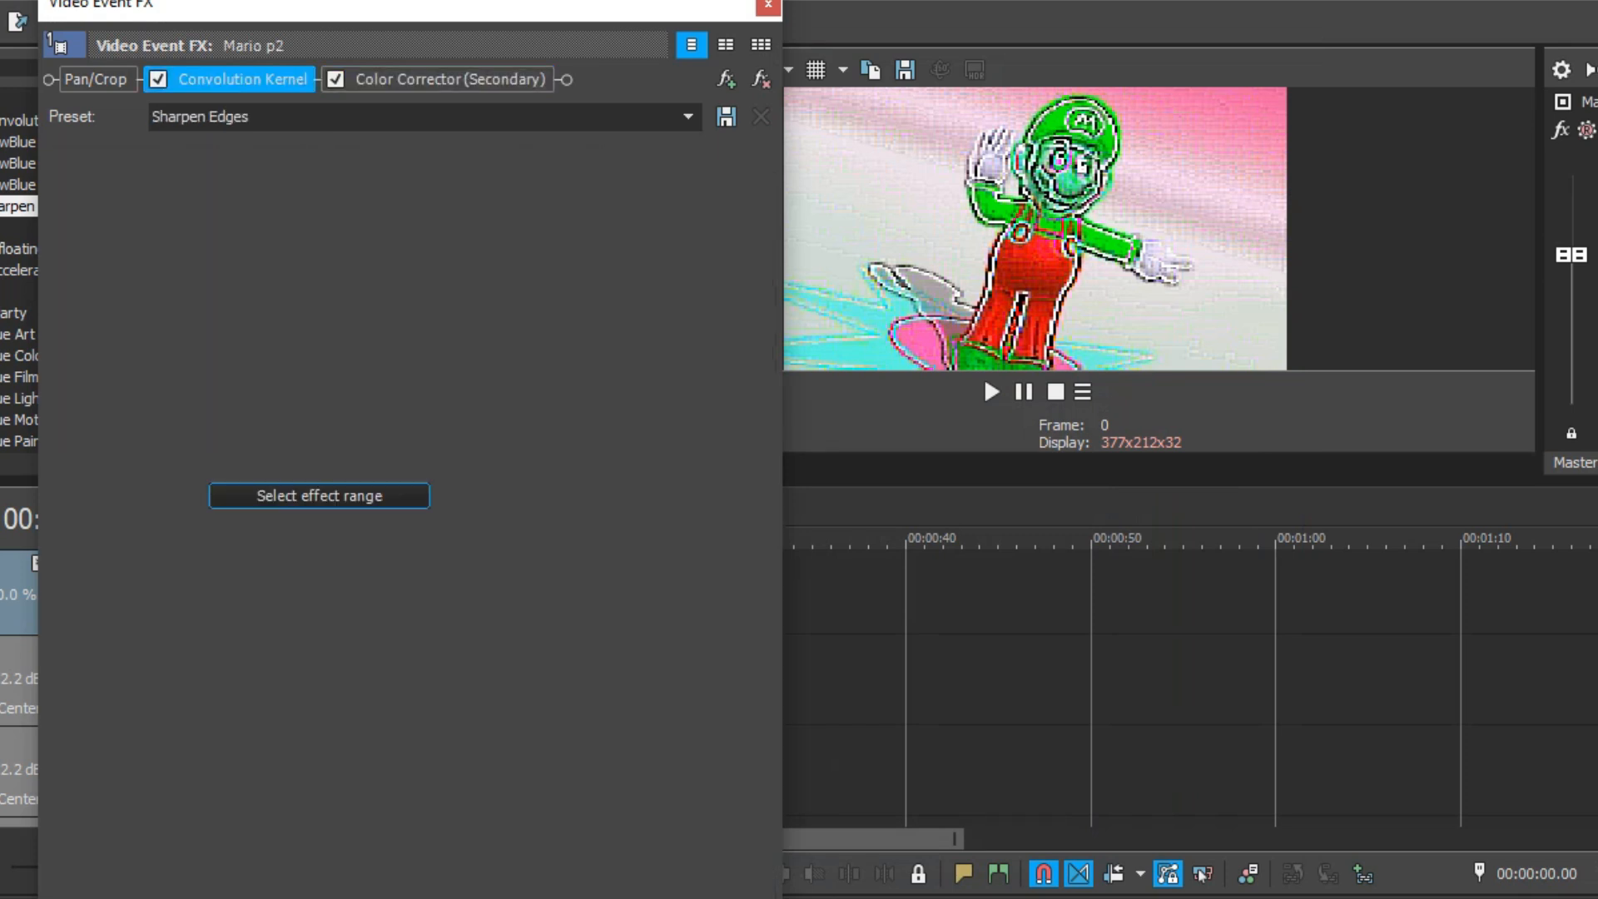
pyautogui.moveTo(442, 270); pyautogui.dragTo(385, 345)
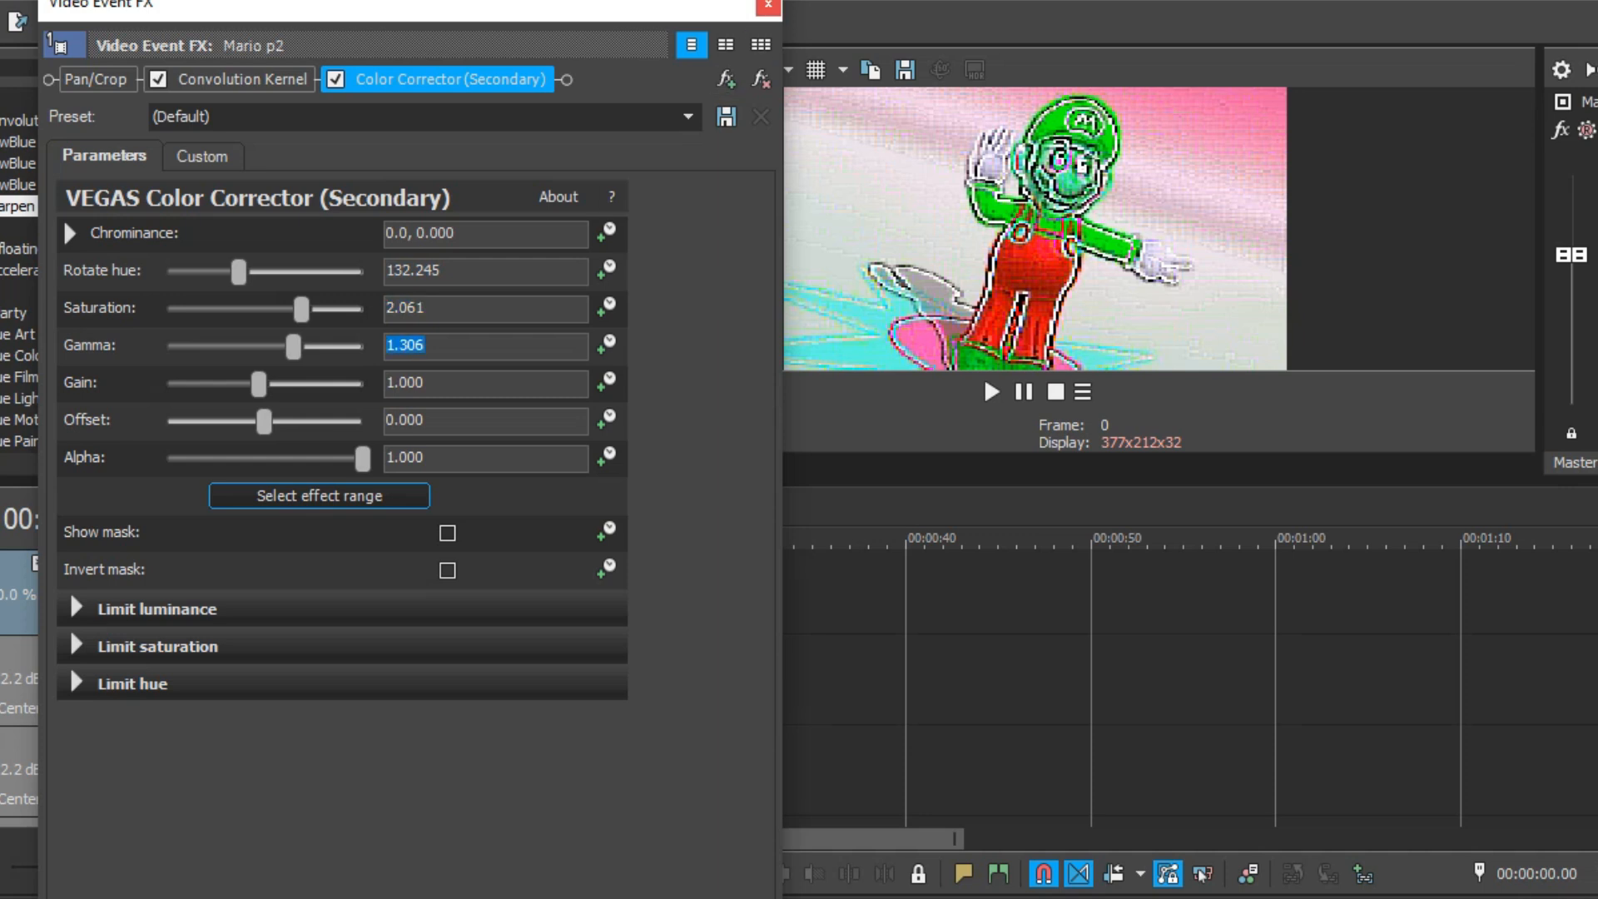
pyautogui.click(768, 7)
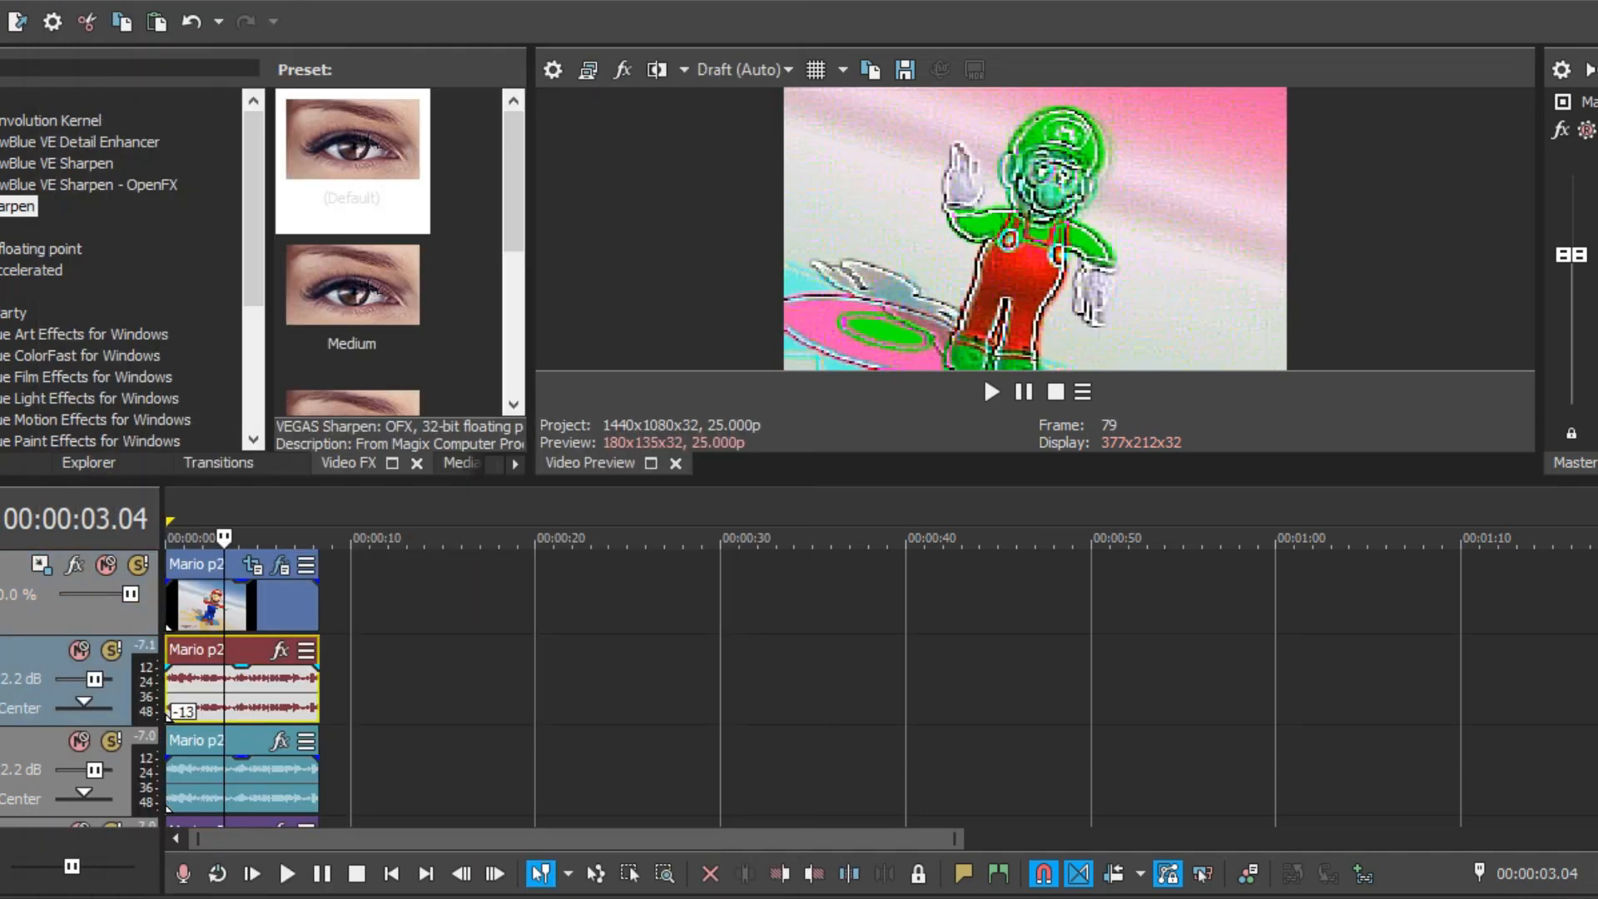
# Check the time stretch and pitch shift properties of the first audio event, directly below the video track
pyautogui.rightClick(234, 691)
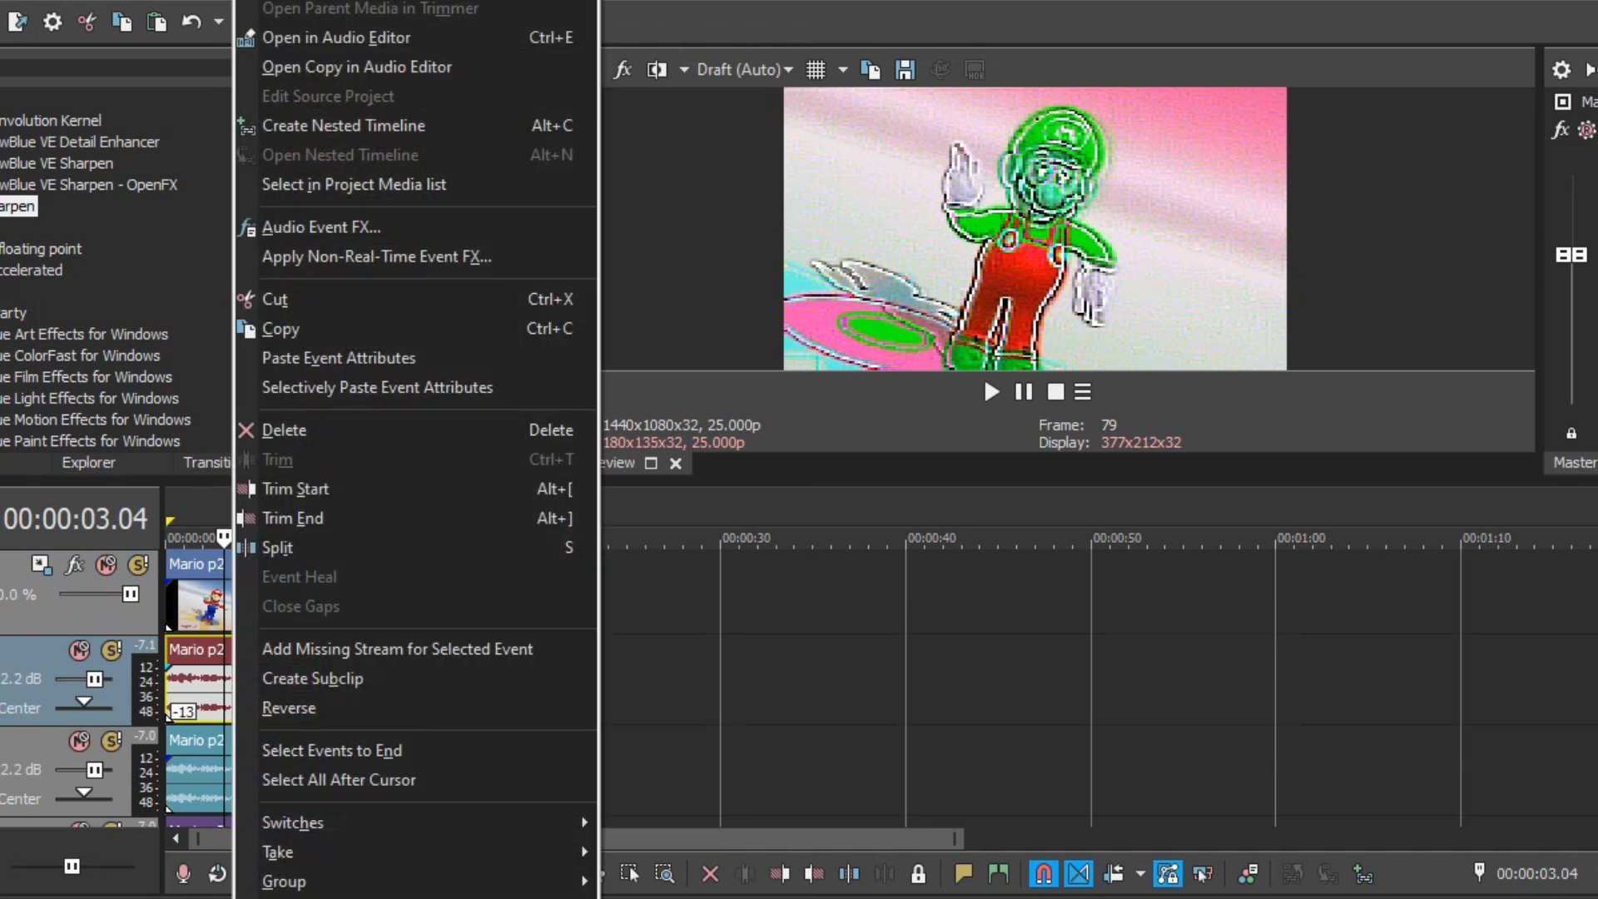
pyautogui.click(297, 898)
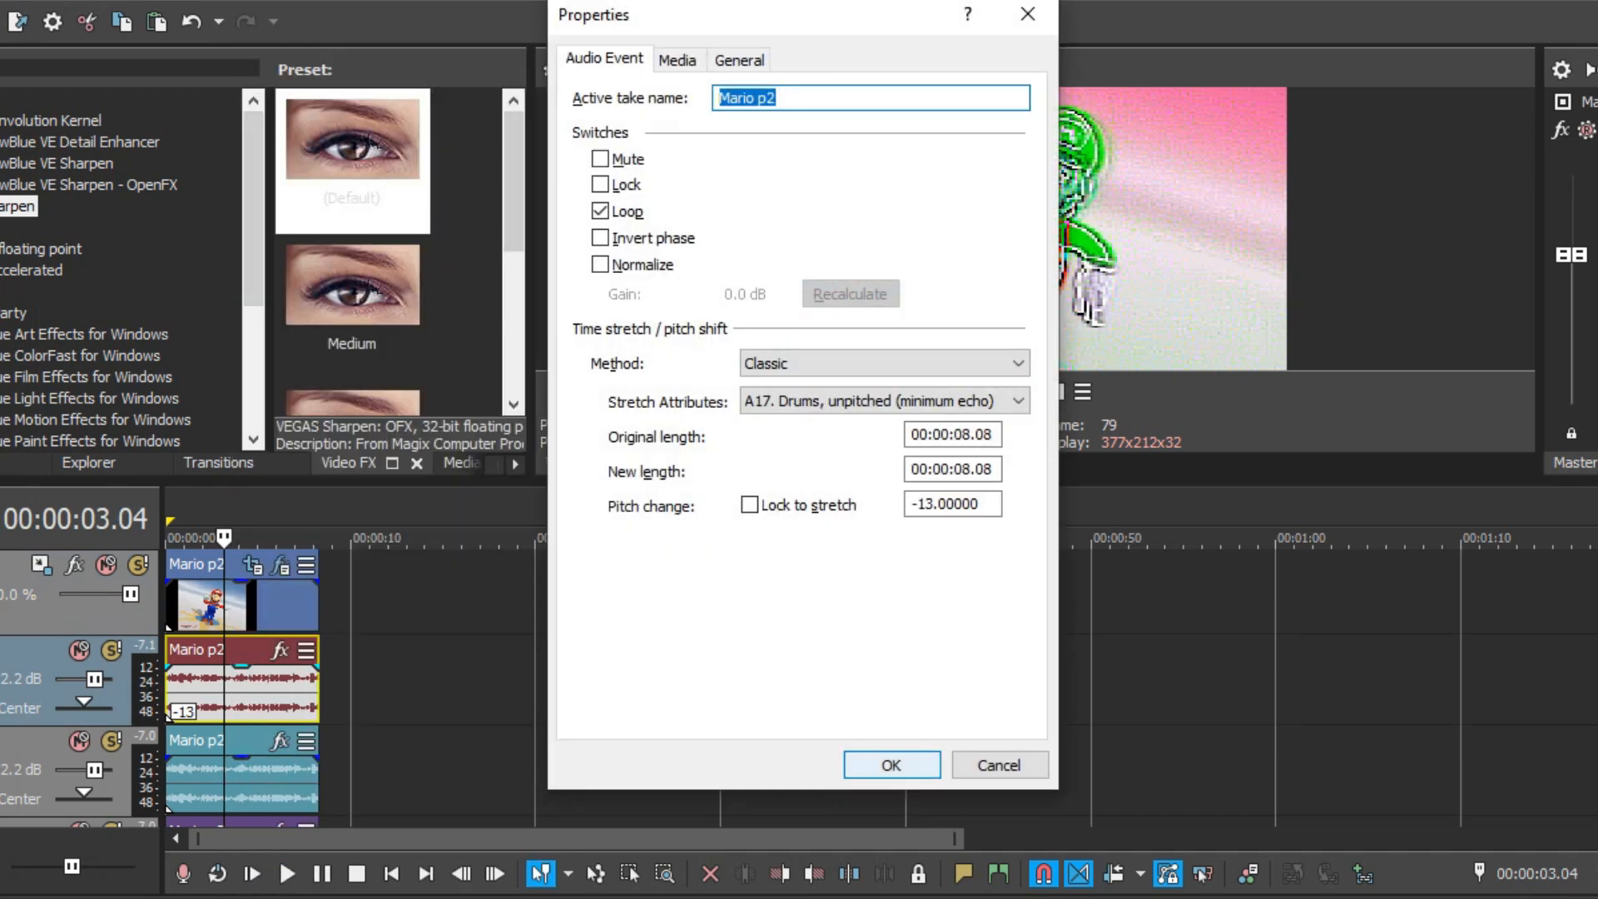
pyautogui.click(892, 765)
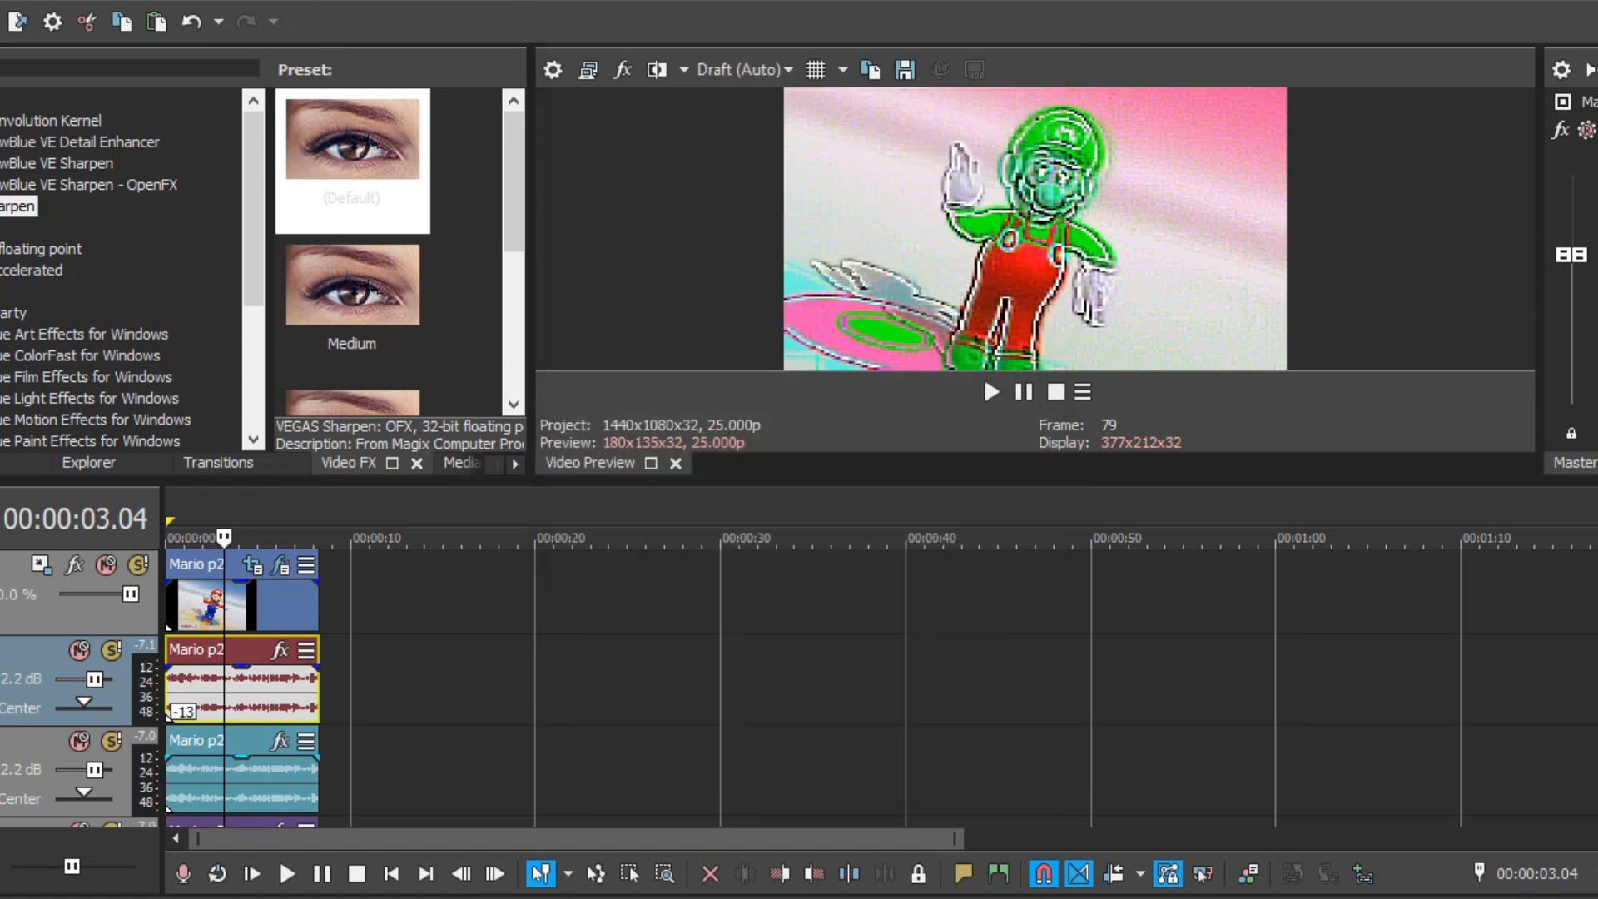
# Set the second audio event's time stretch / pitch shift method to Classic in its properties
pyautogui.rightClick(226, 691)
pyautogui.click(287, 897)
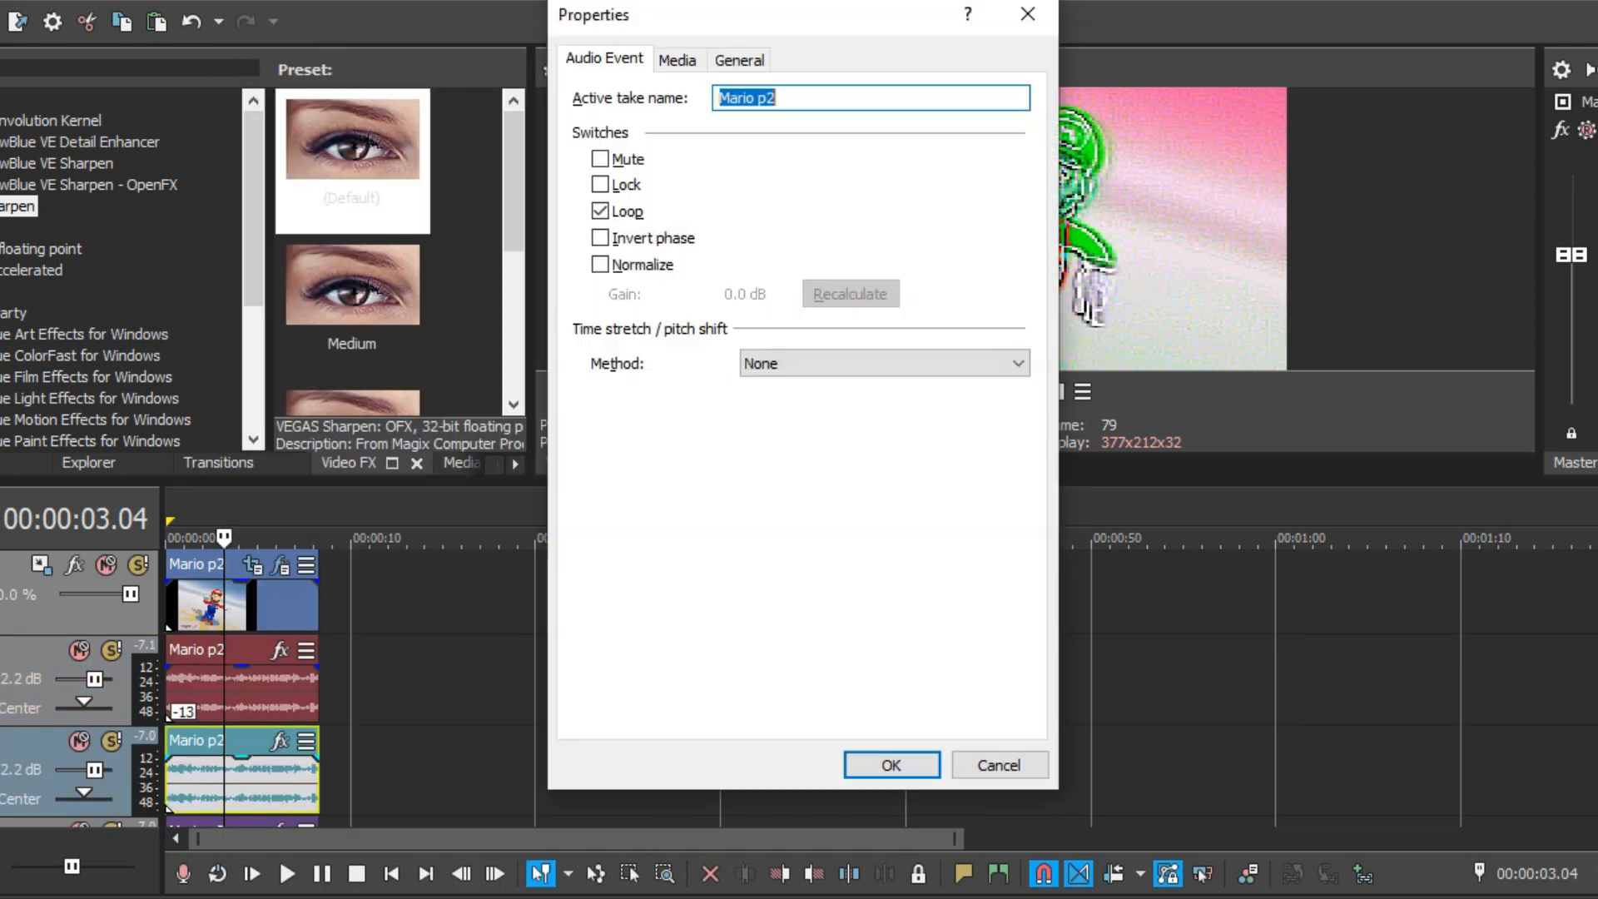
pyautogui.click(884, 364)
pyautogui.press('Return')
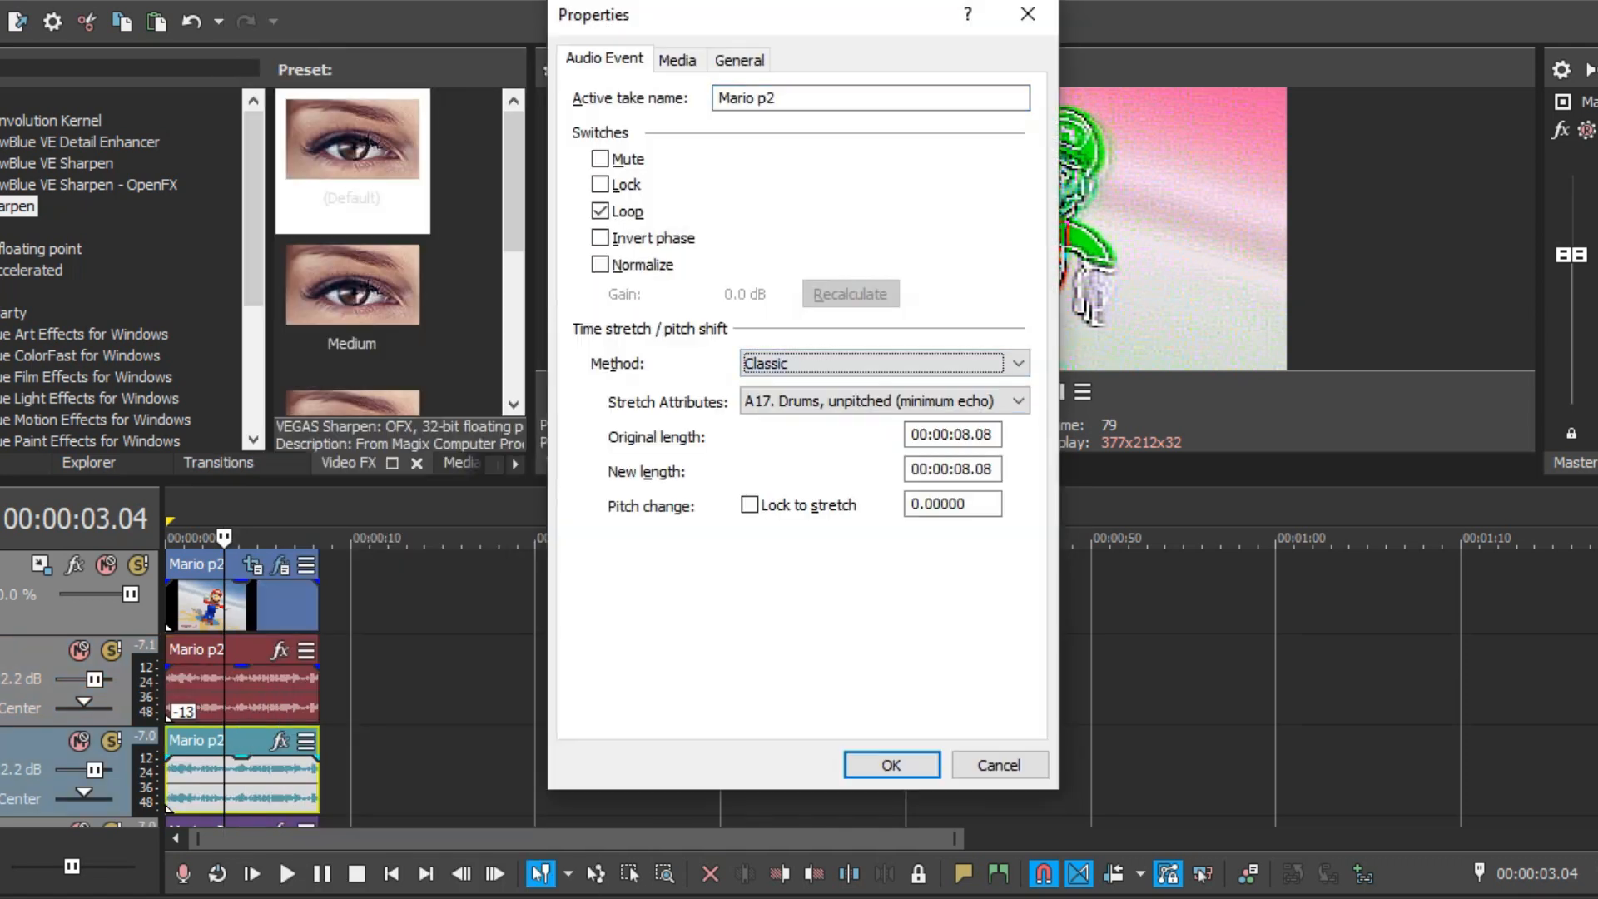
pyautogui.click(892, 765)
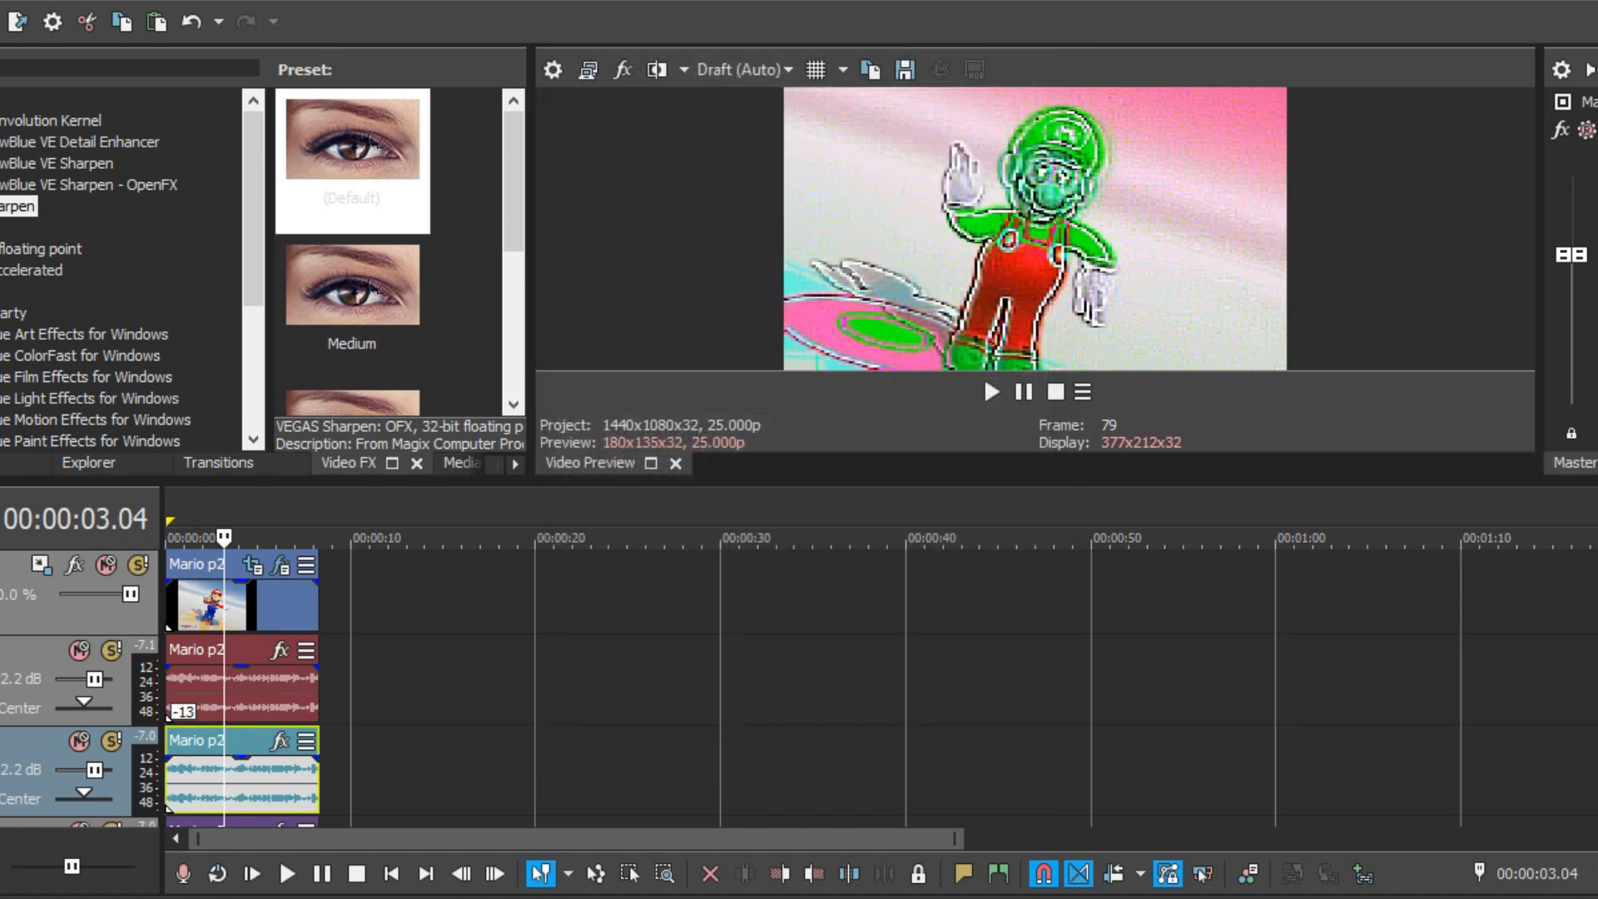
# Check the time stretch and pitch shift properties of the purple third audio event
pyautogui.scroll(-2, 242, 691)
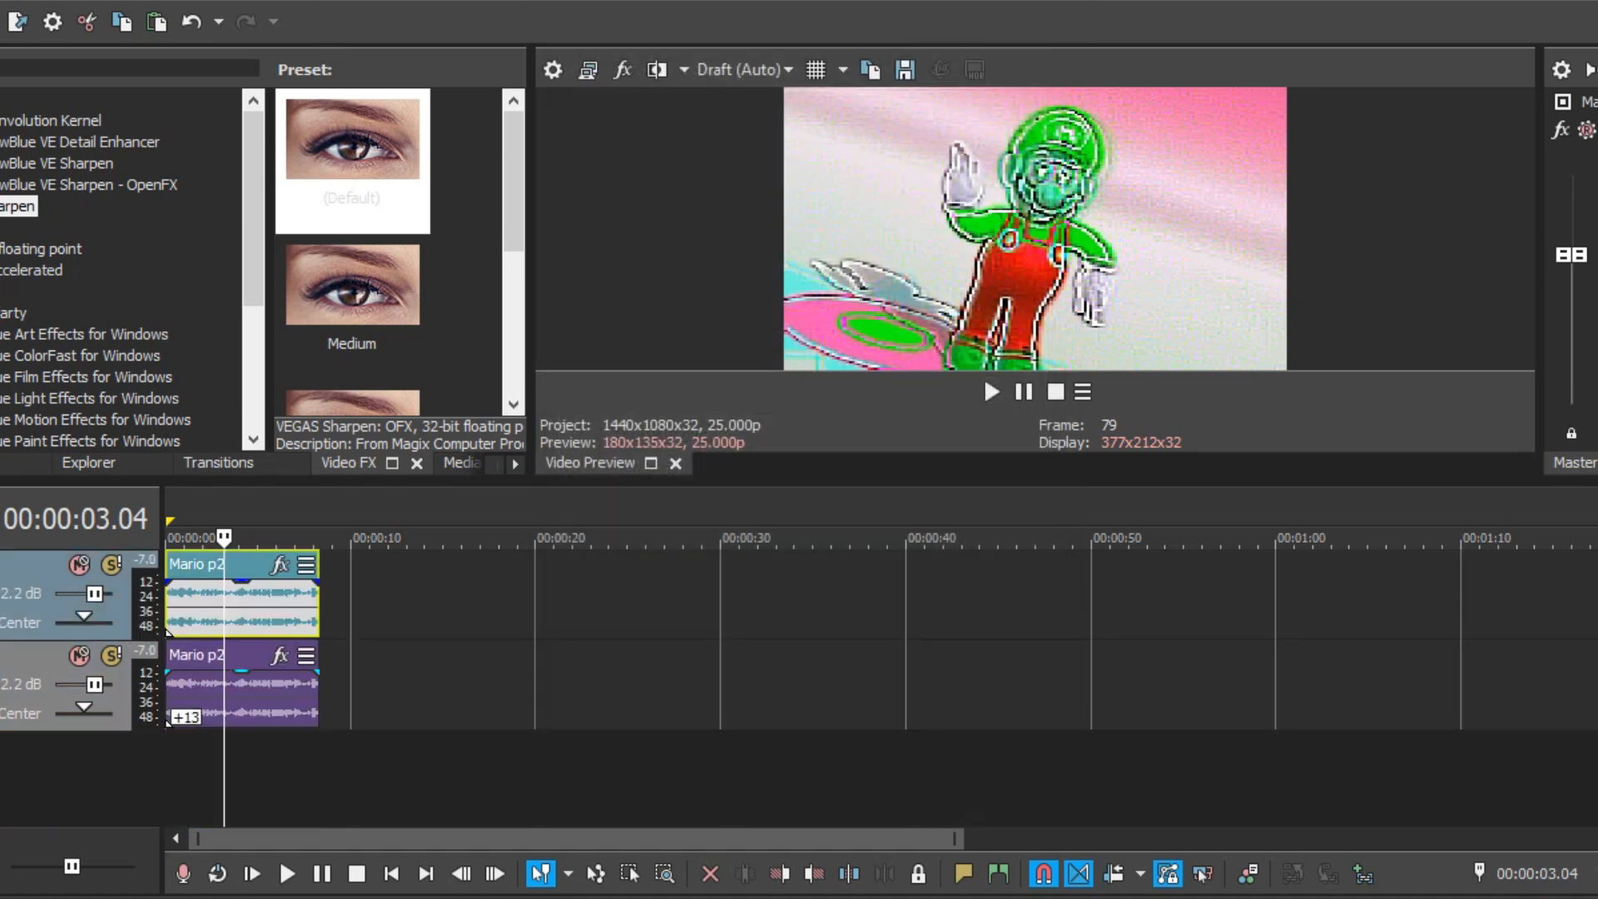
pyautogui.rightClick(222, 696)
pyautogui.click(287, 898)
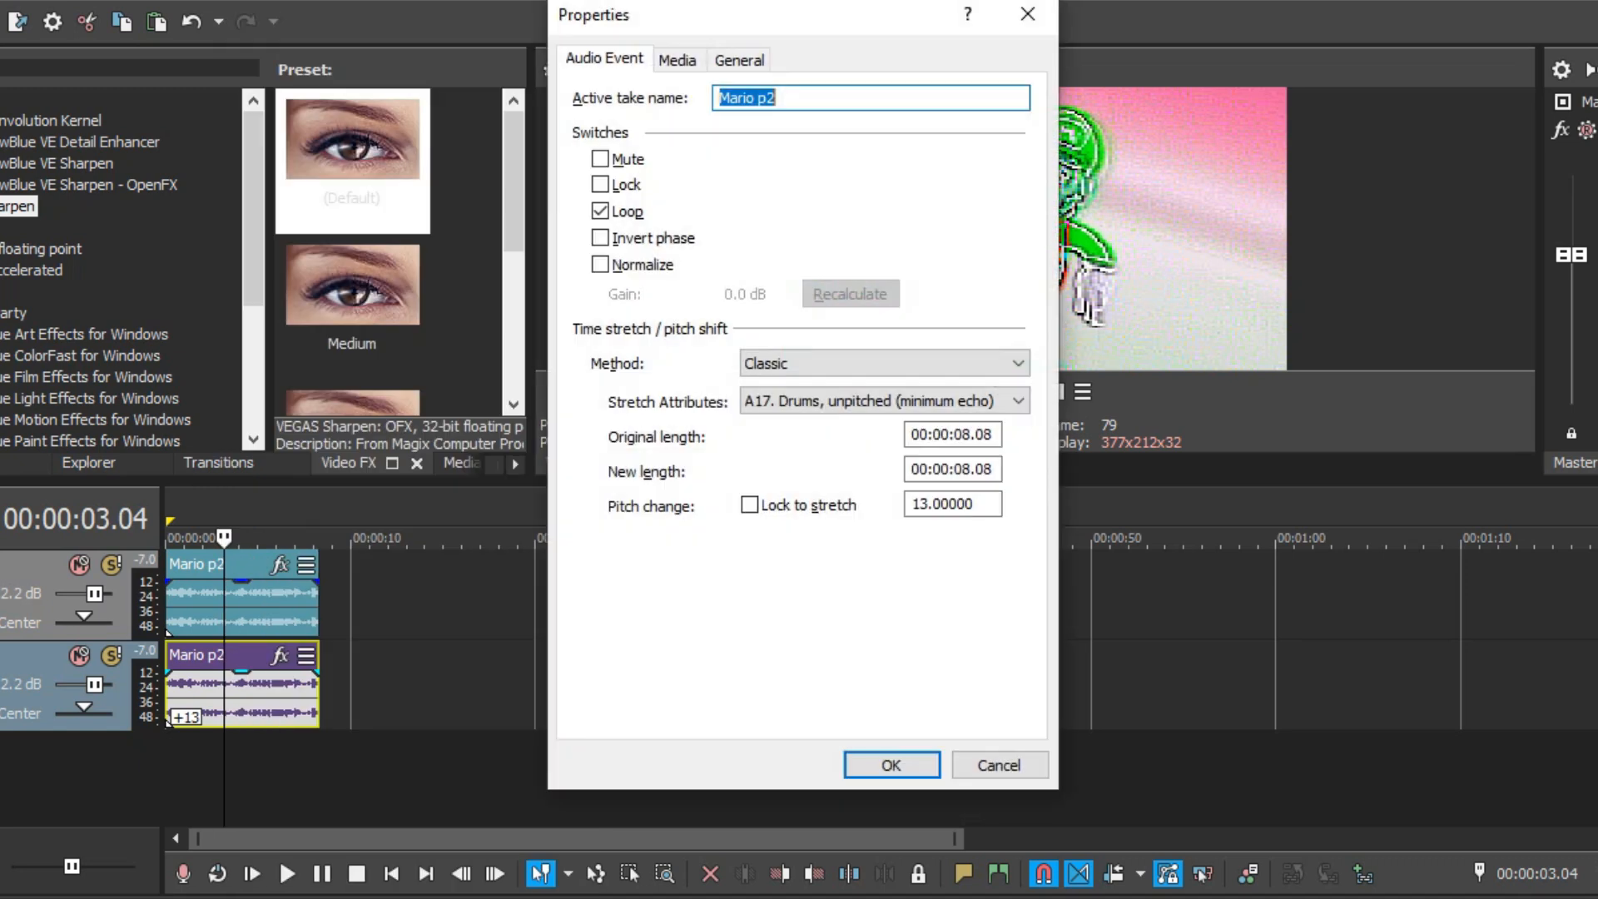
pyautogui.press('Return')
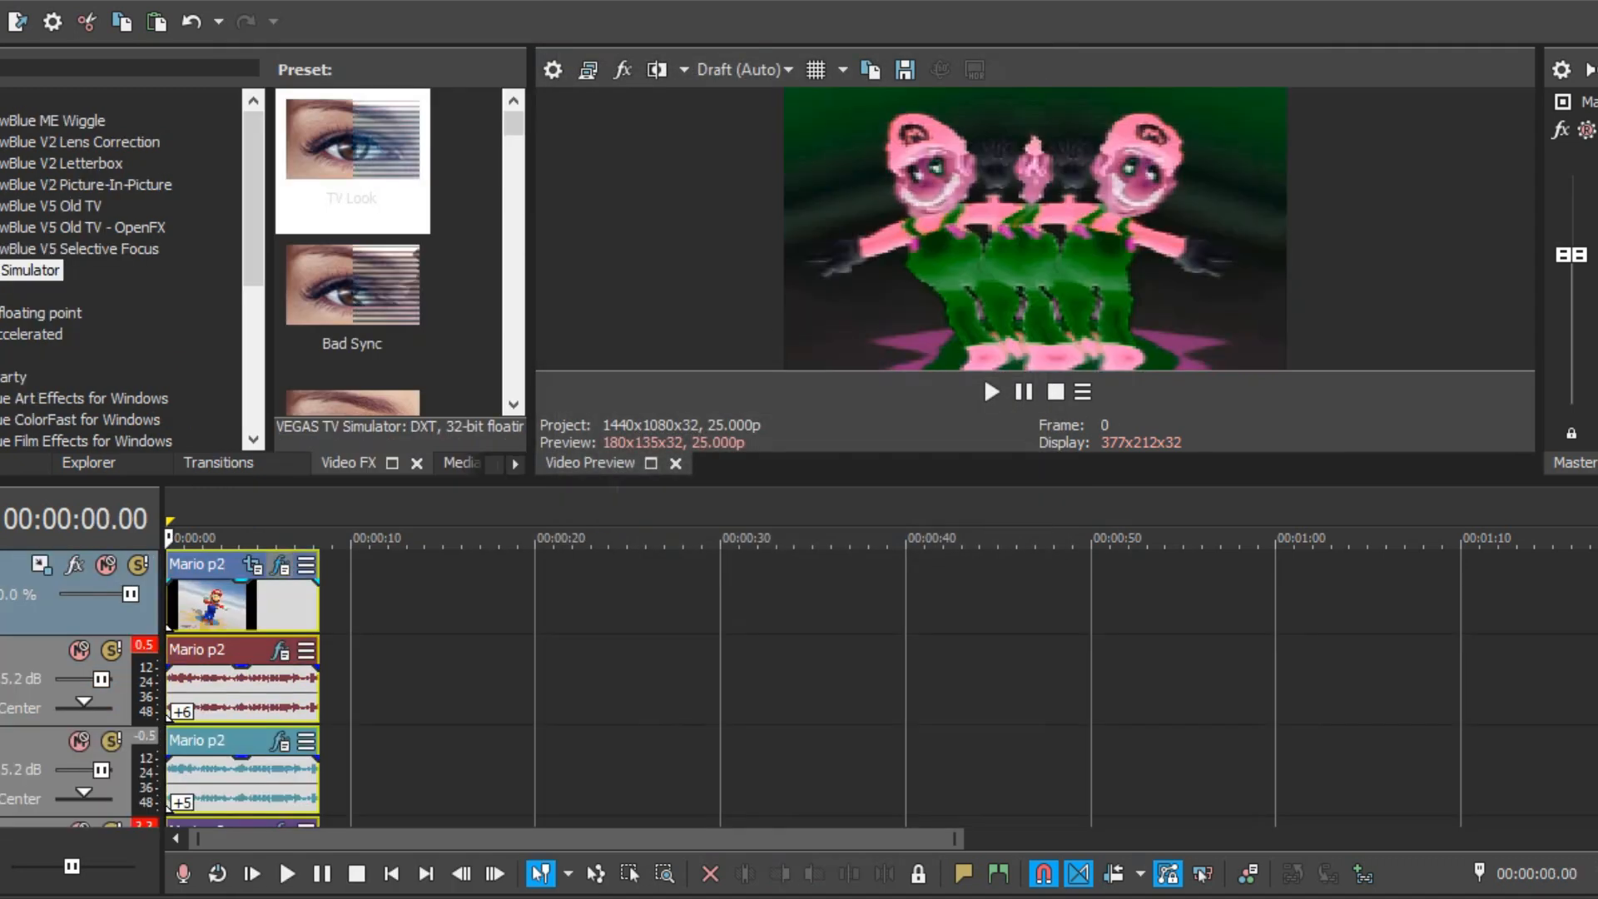
# Review the HSL Adjust, LAB Adjust and Channel Blend settings in the Mario p2 video event's effect chain
pyautogui.click(281, 566)
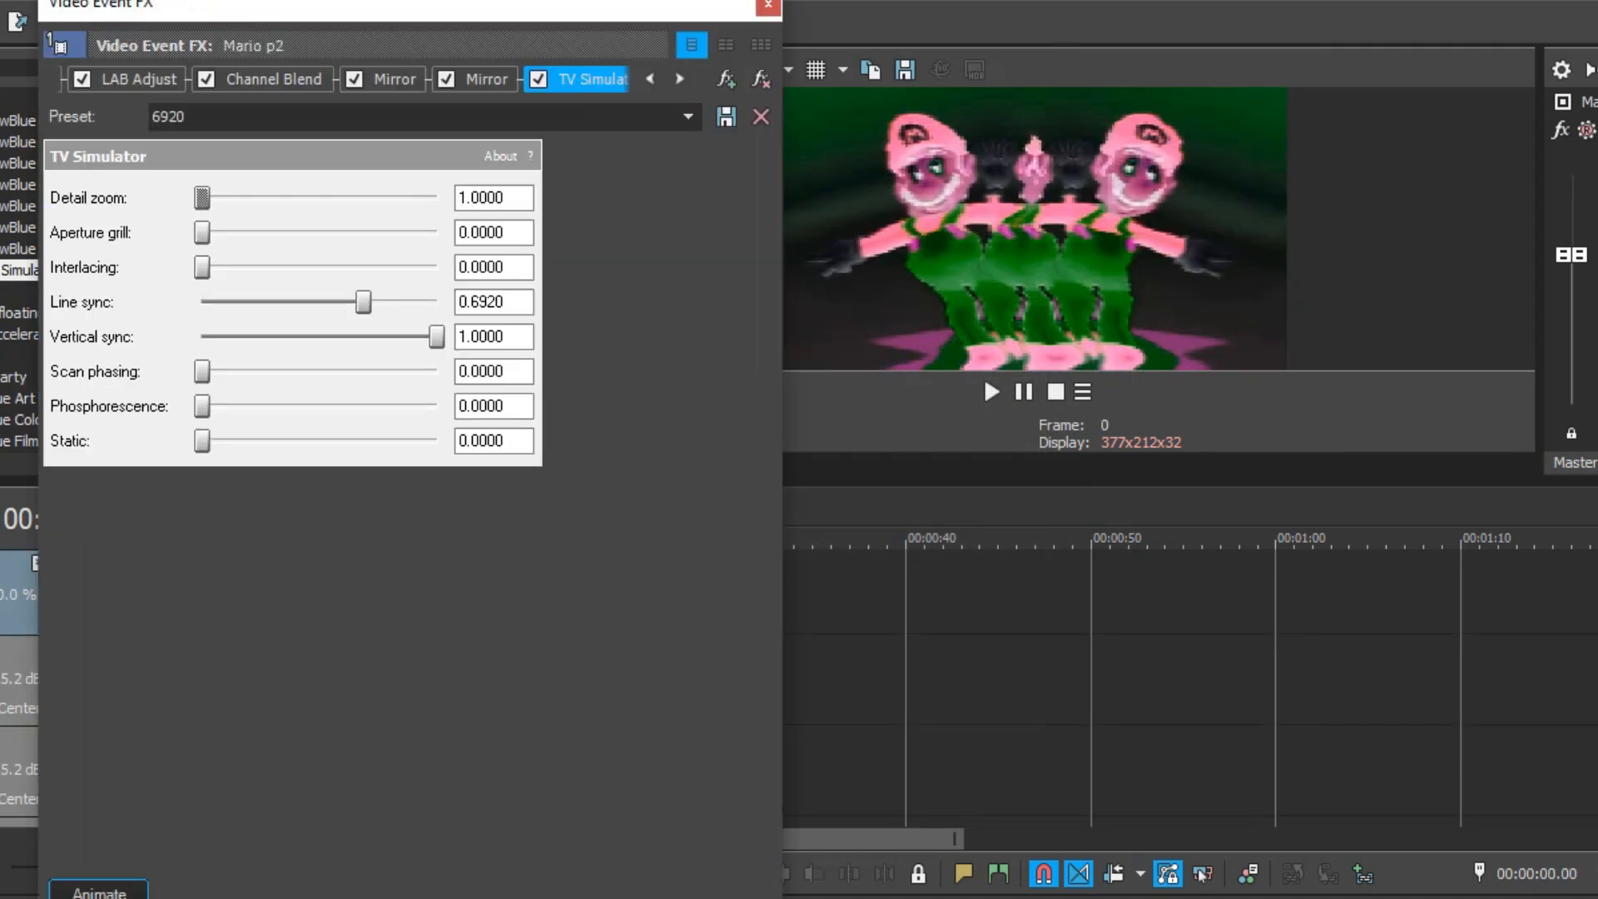
pyautogui.click(648, 79)
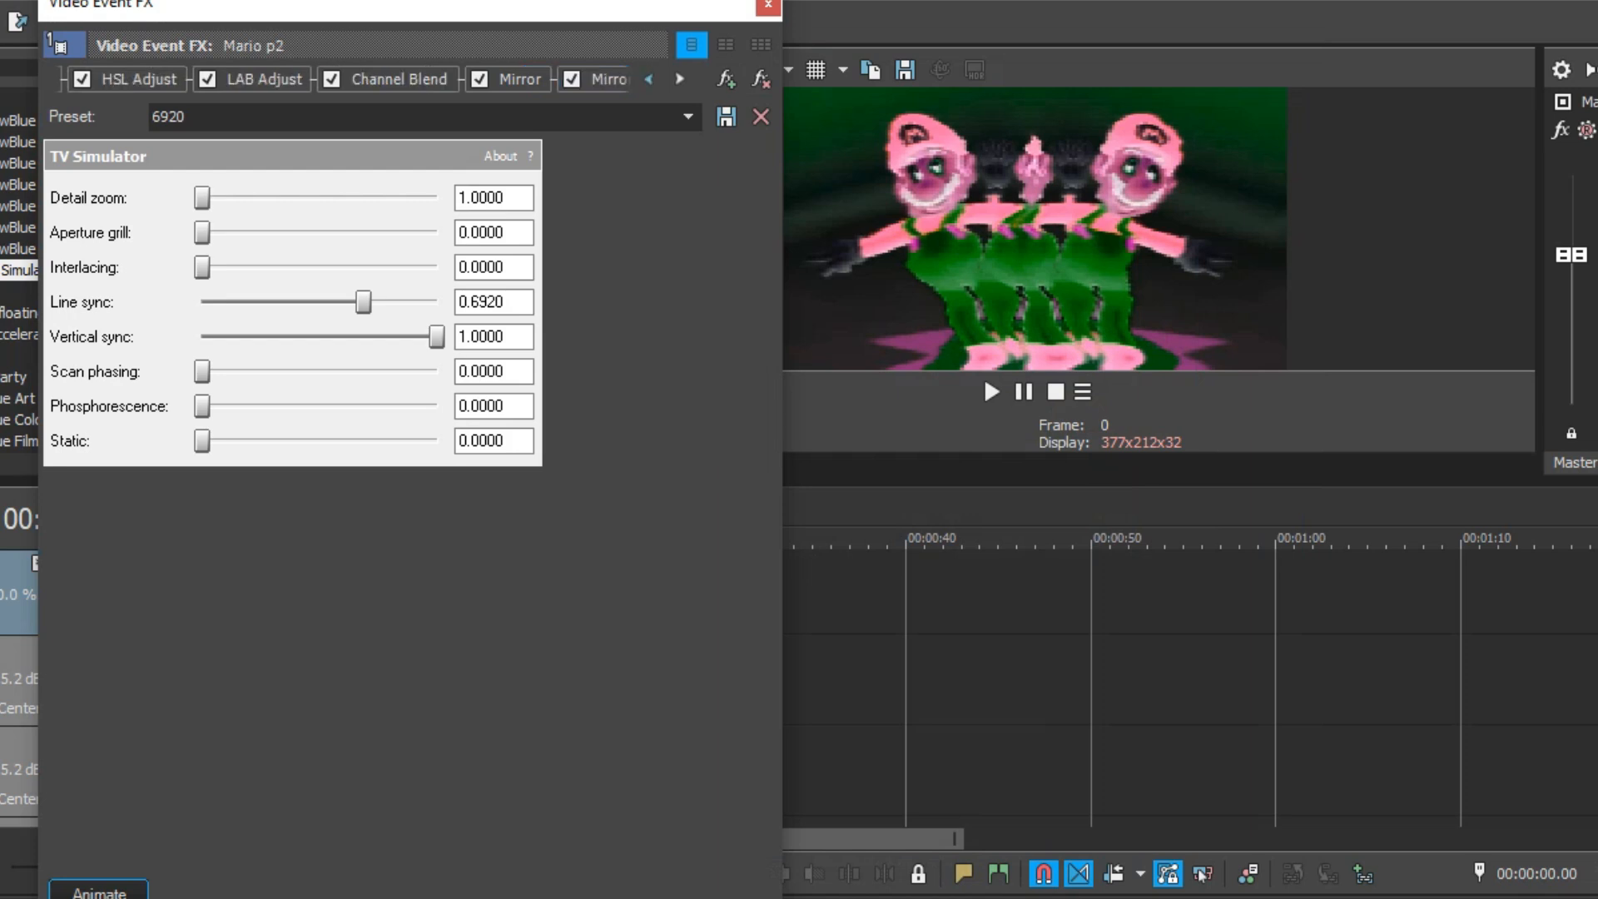
pyautogui.click(648, 79)
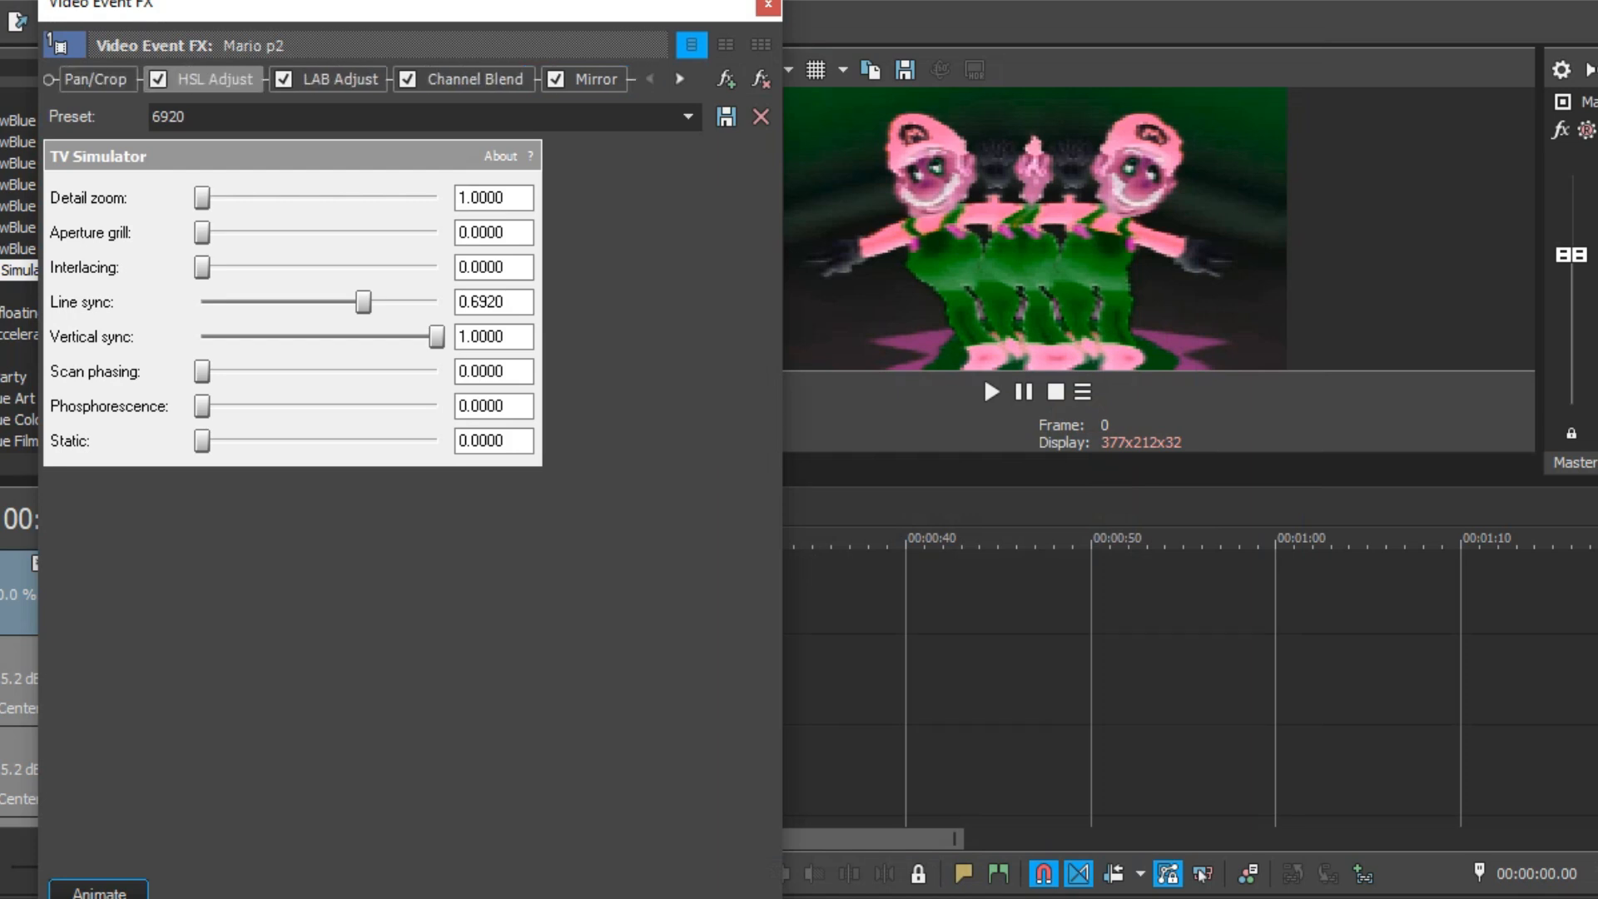
pyautogui.click(215, 79)
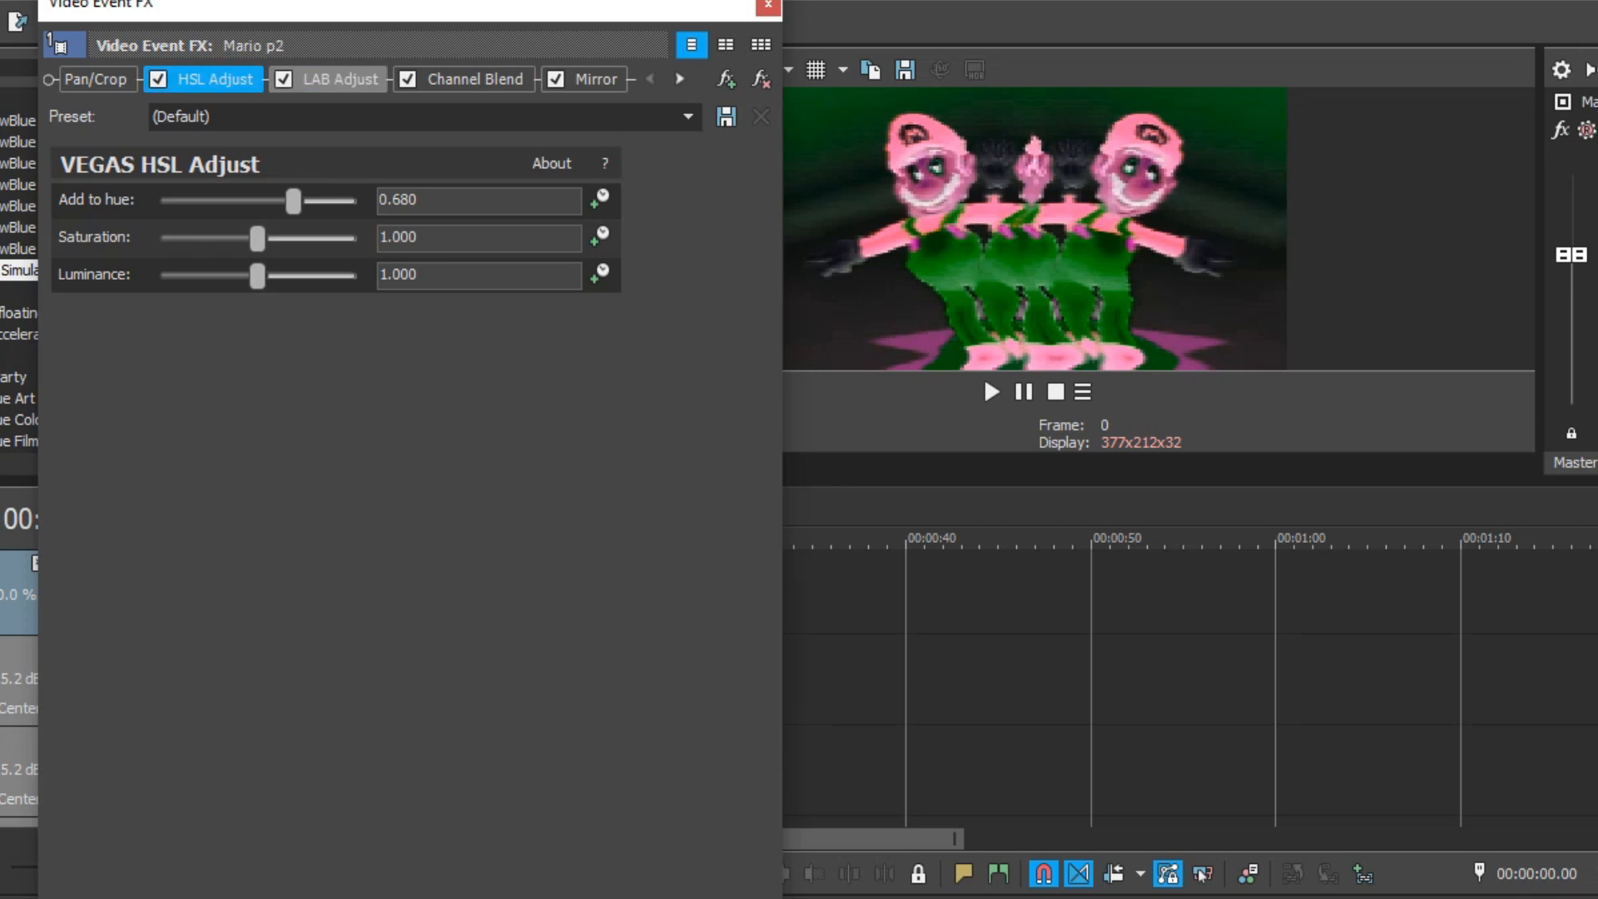
pyautogui.click(341, 79)
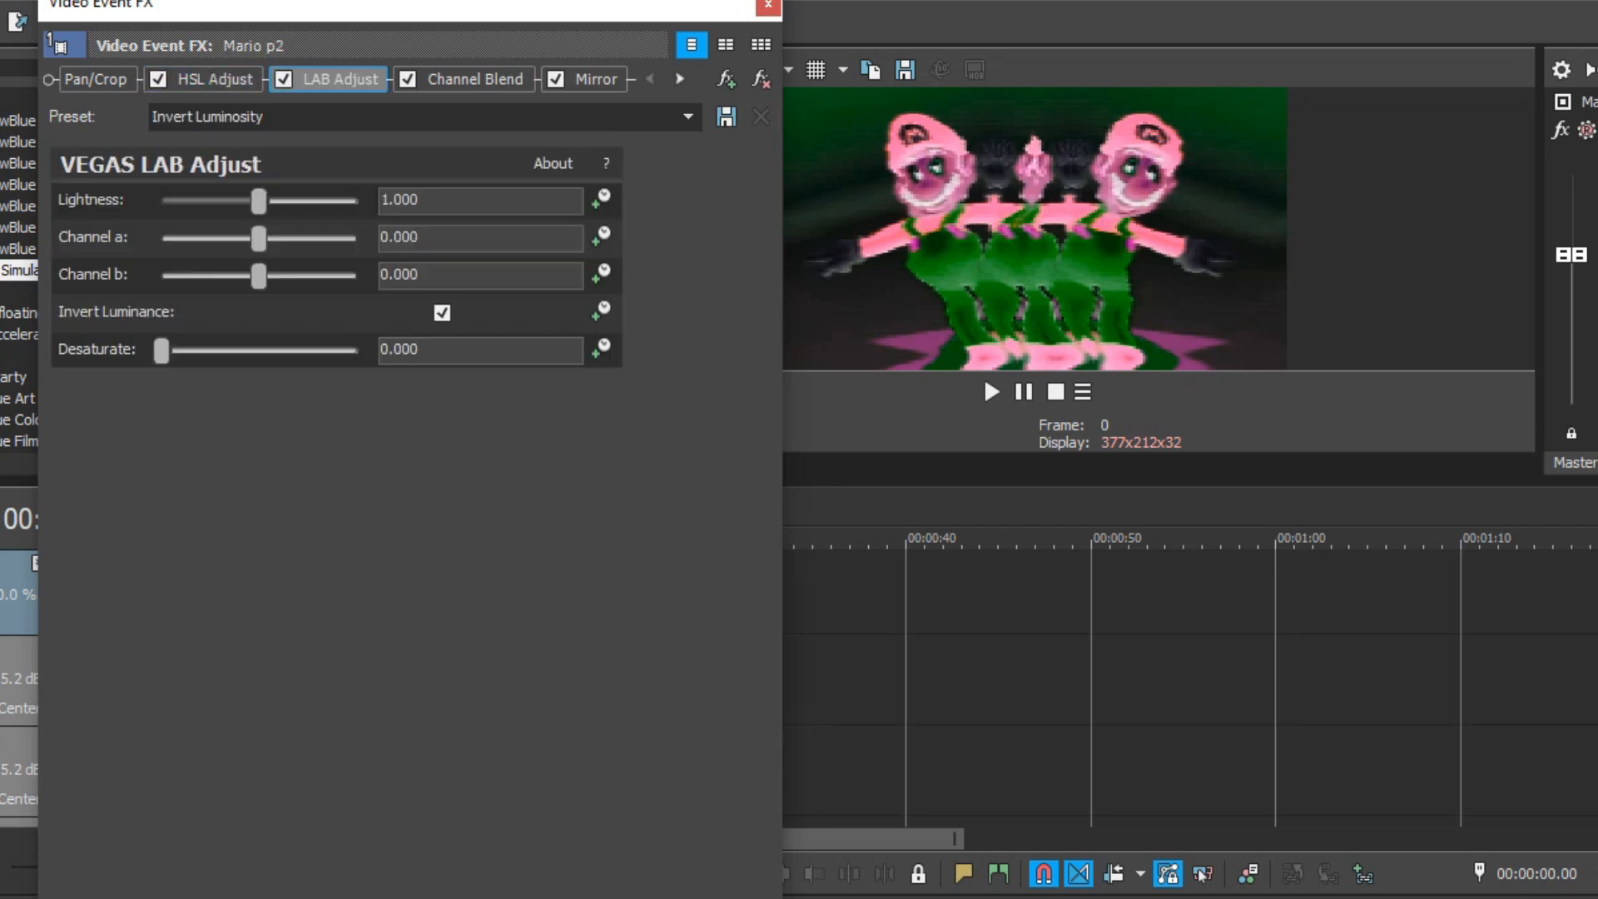
pyautogui.click(475, 79)
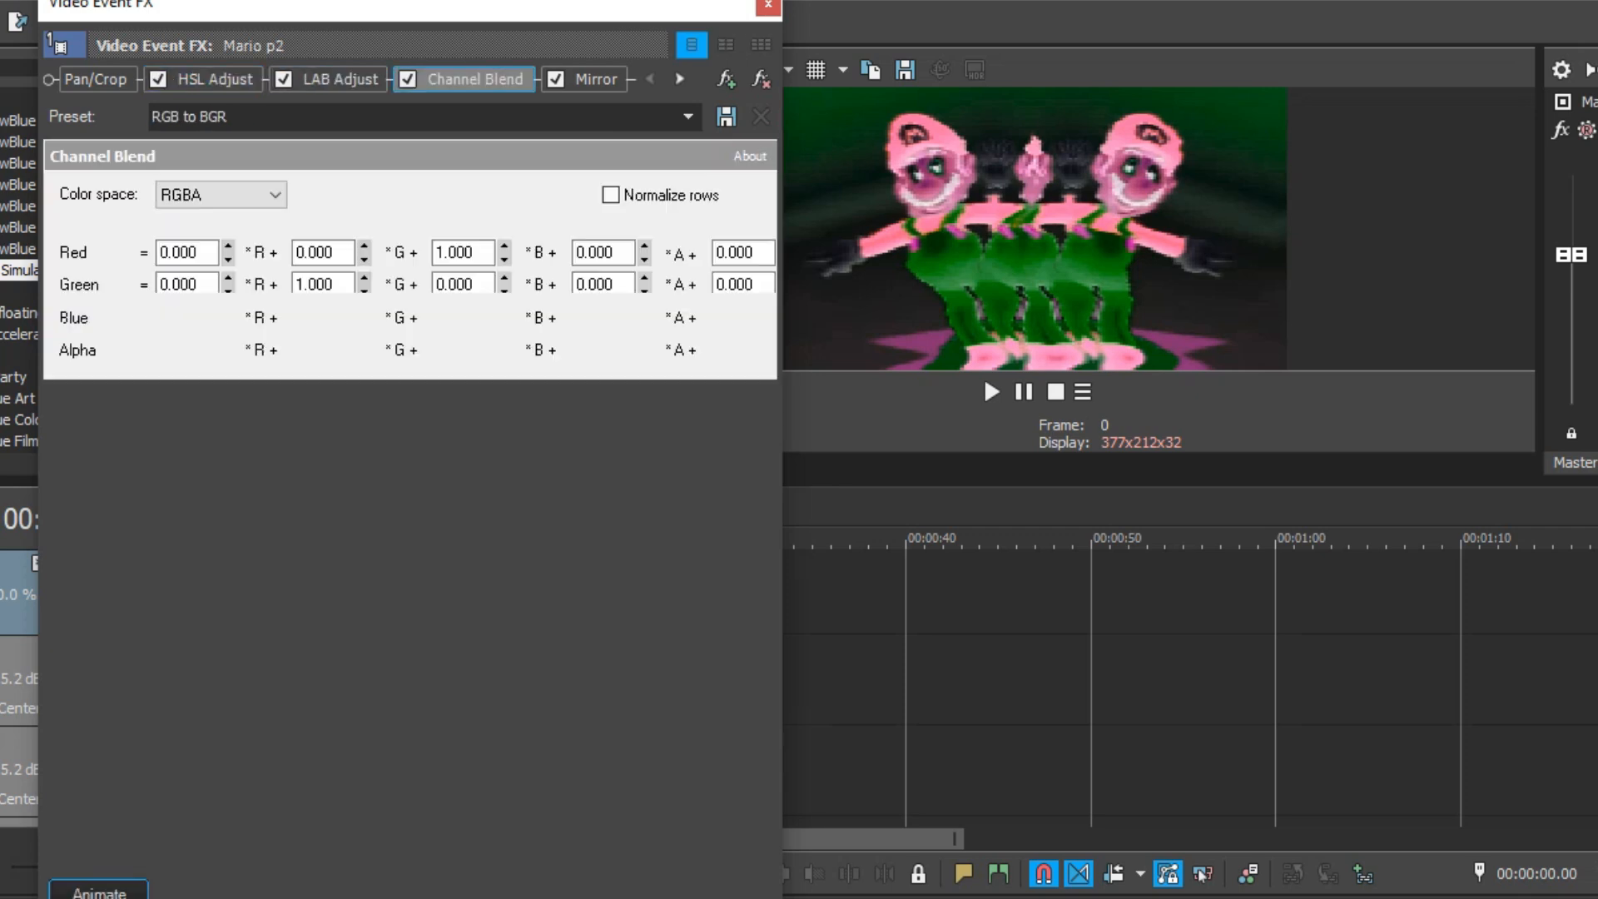
# Review the angle and center values of both Mirror effects in the video event's effect chain
pyautogui.click(596, 79)
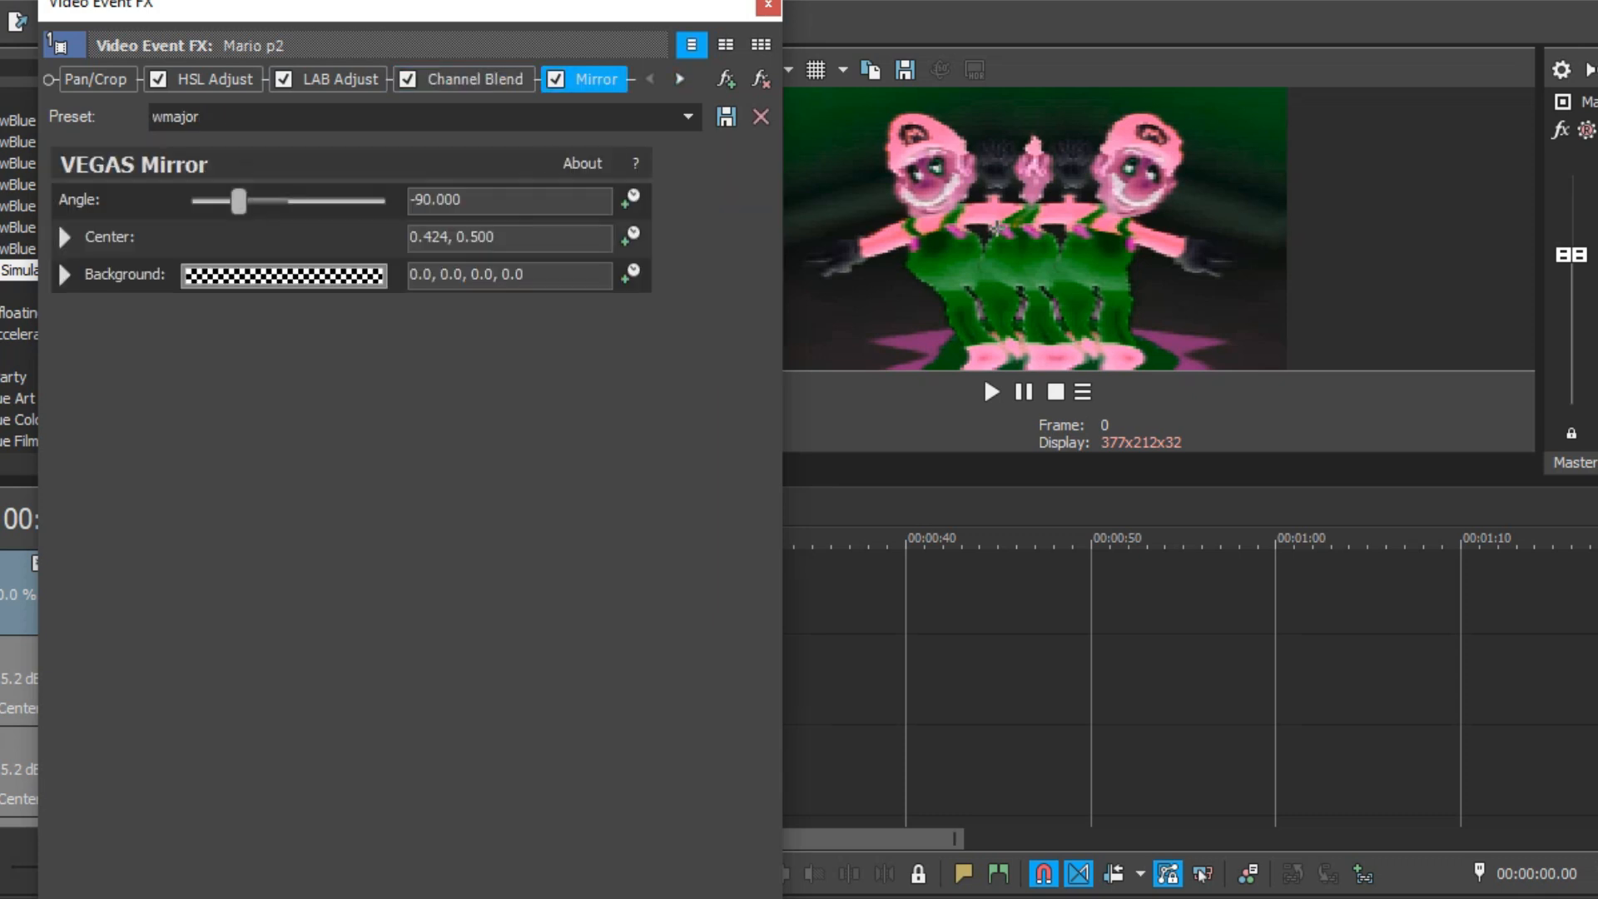
pyautogui.moveTo(497, 237); pyautogui.dragTo(410, 236)
pyautogui.click(680, 79)
pyautogui.click(679, 79)
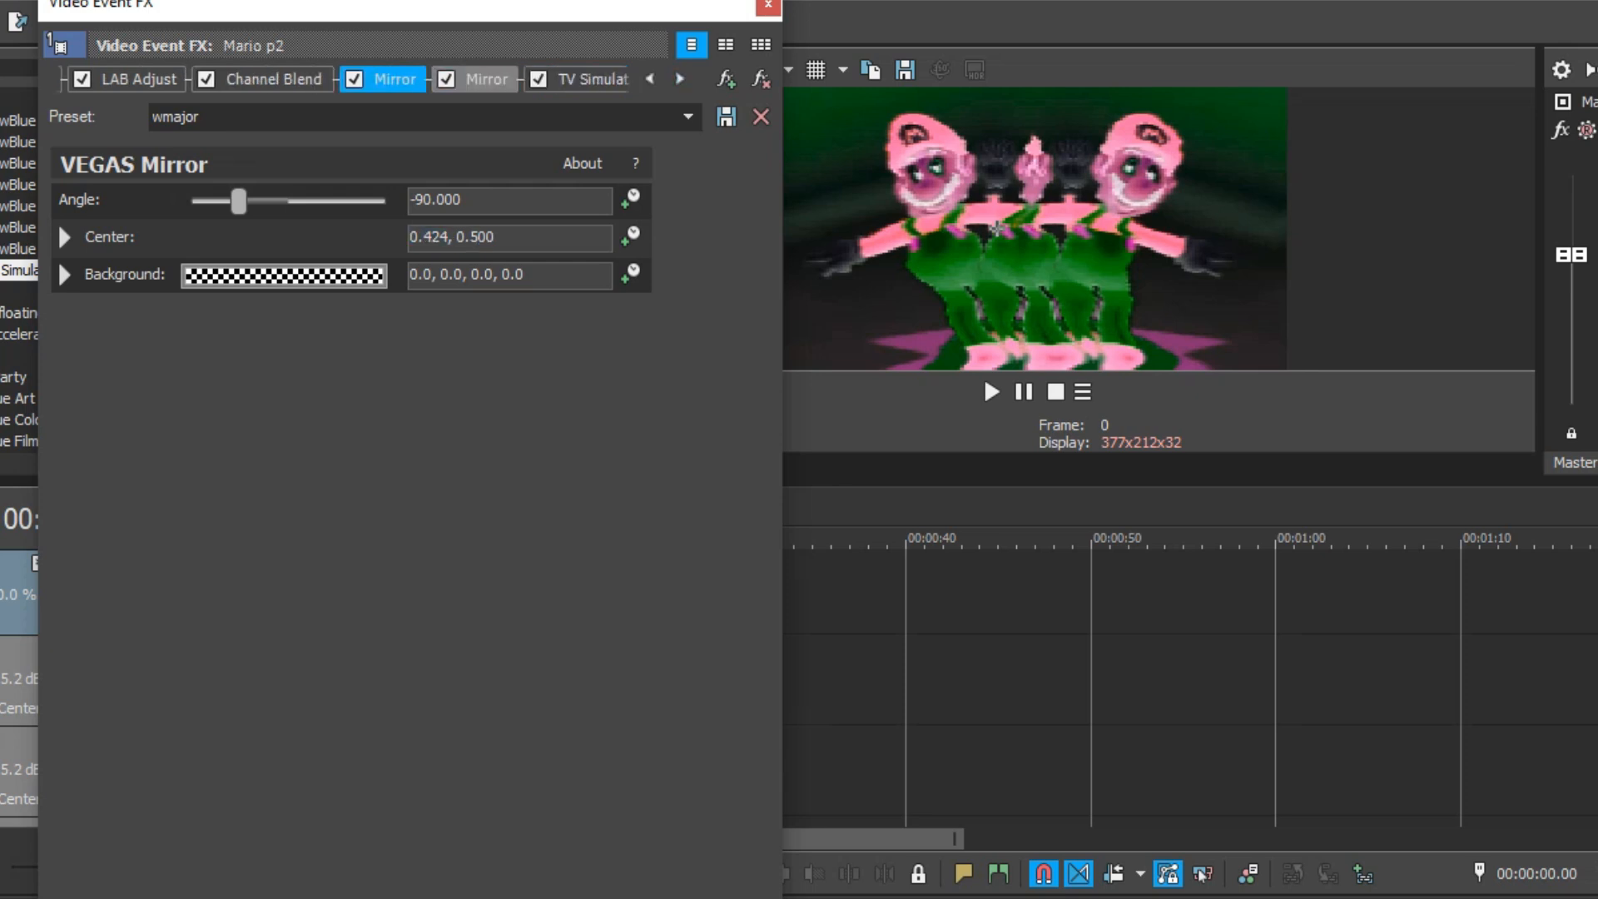
pyautogui.click(476, 79)
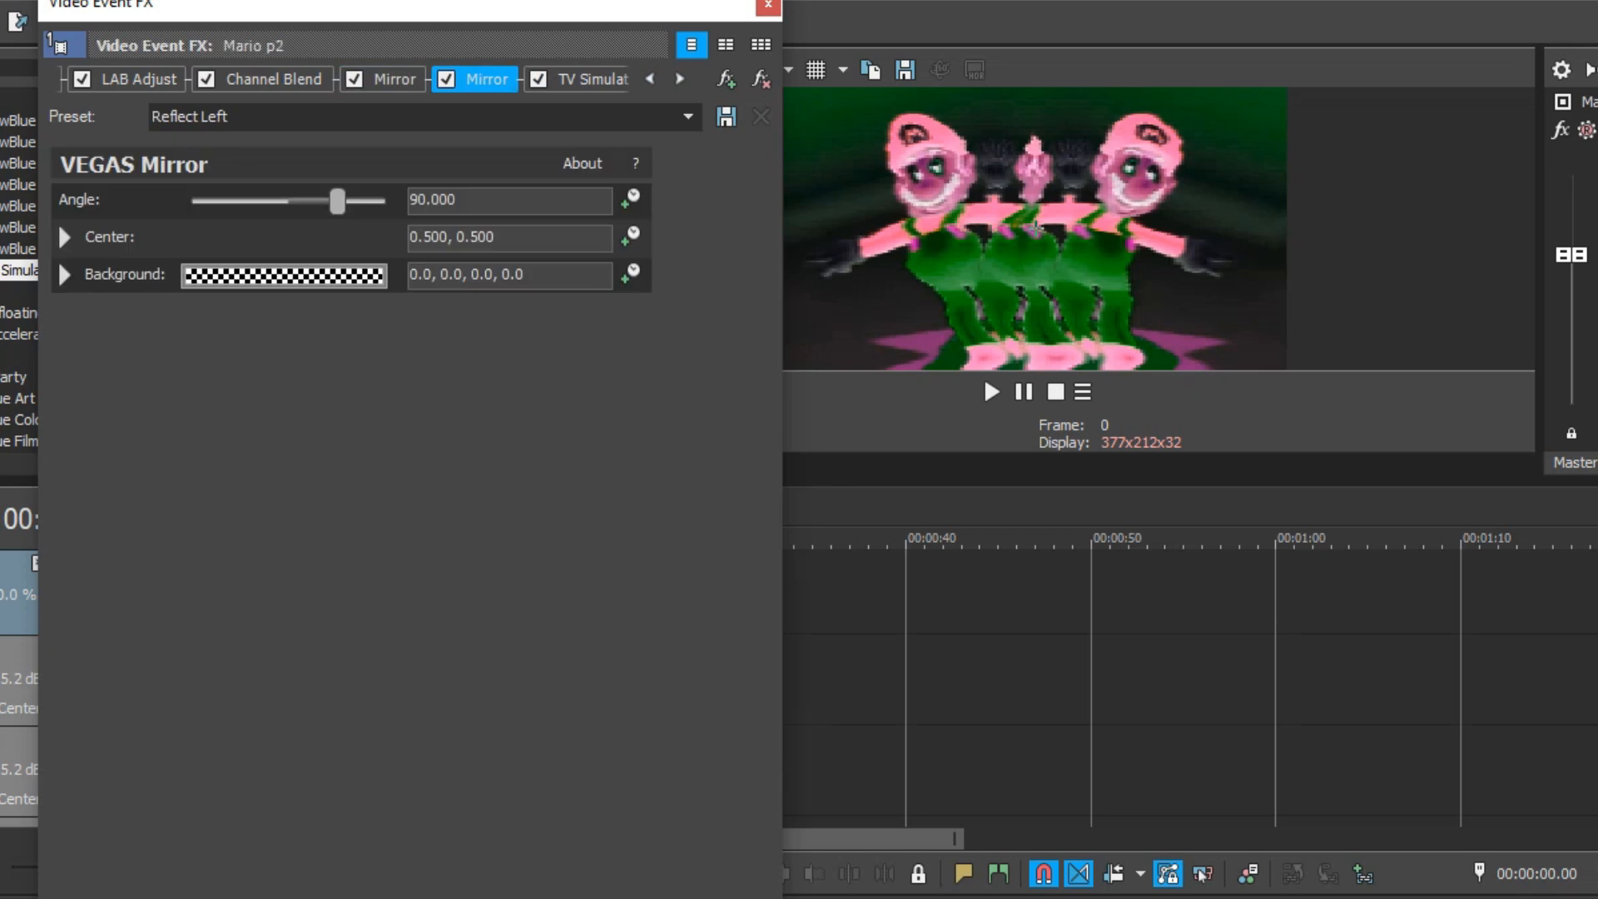
pyautogui.click(679, 79)
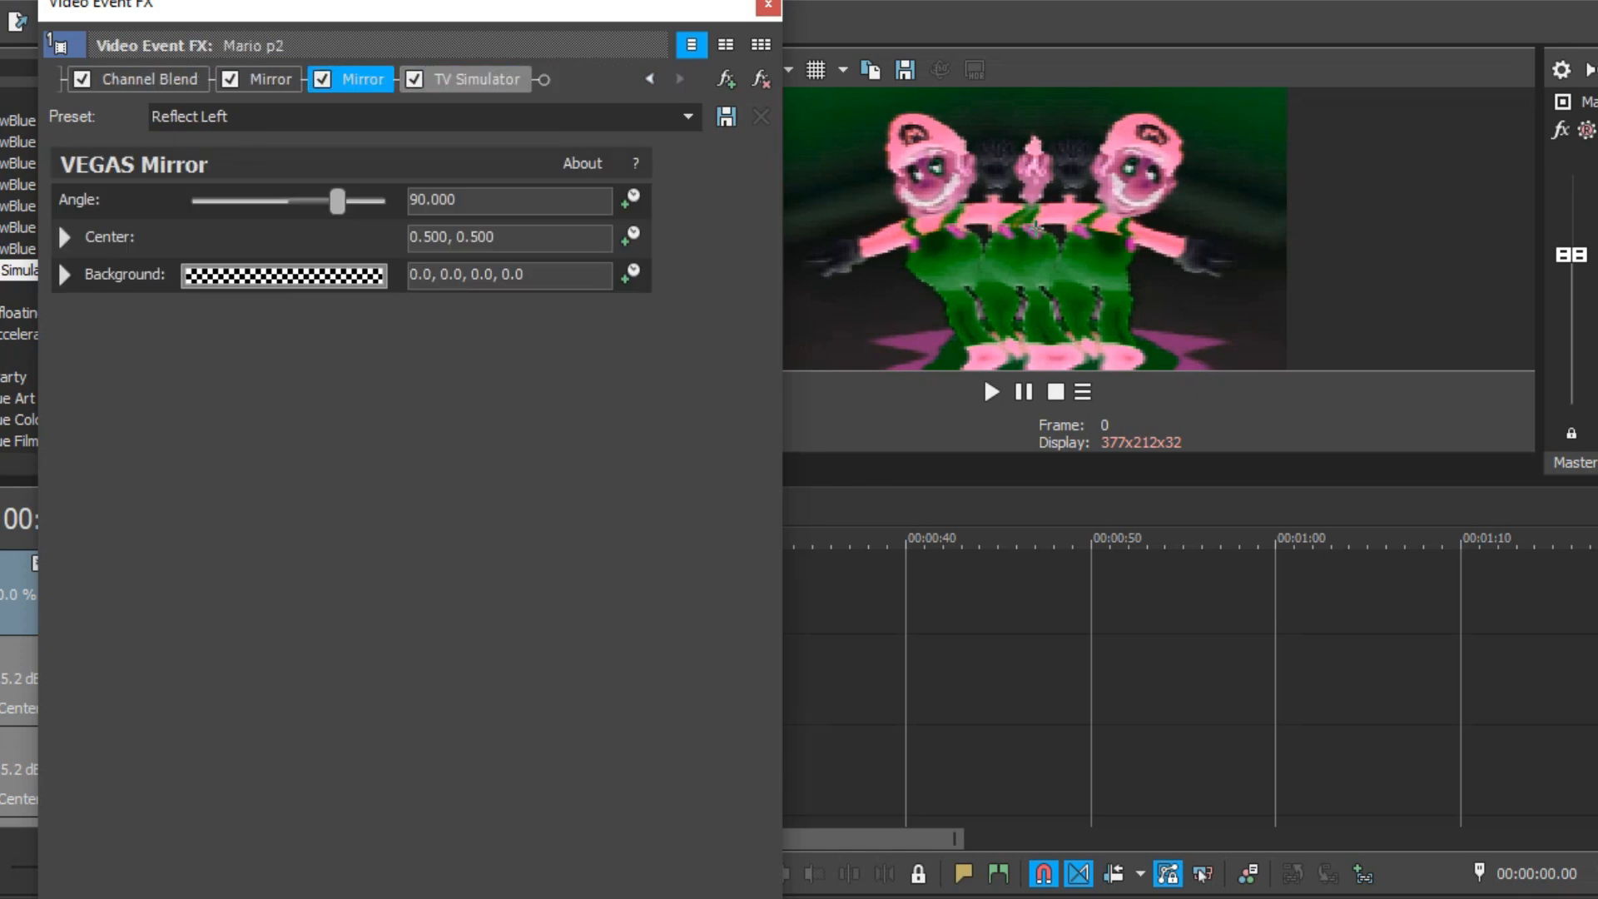
# Examine the TV Simulator effect's line sync setting and close the video event's effects window
pyautogui.click(476, 79)
pyautogui.click(493, 301)
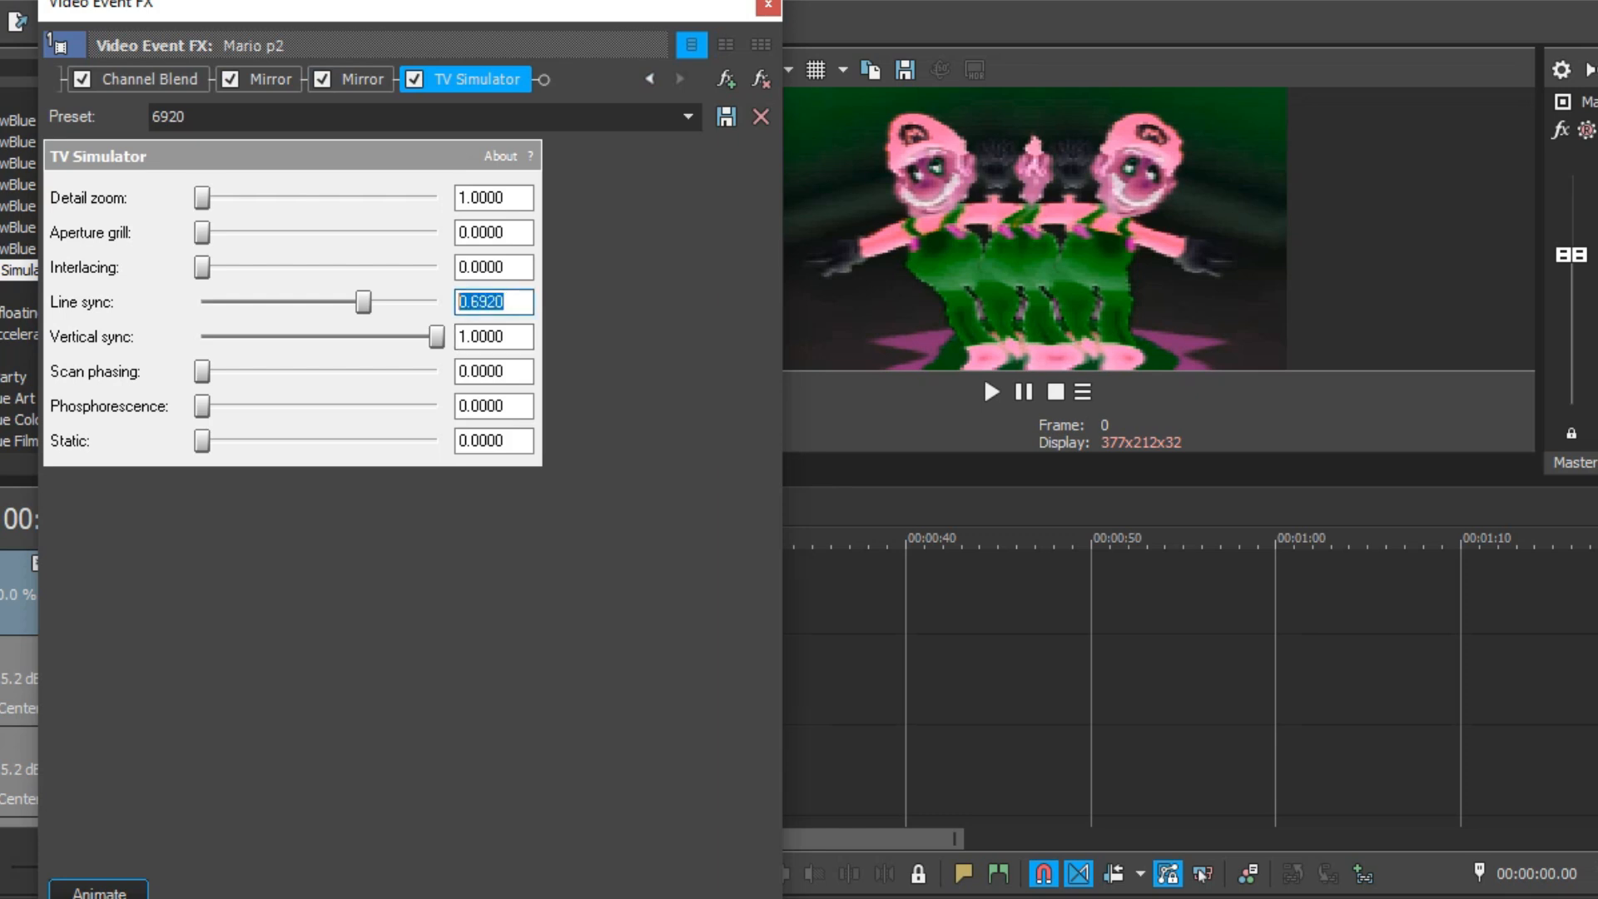
pyautogui.click(767, 6)
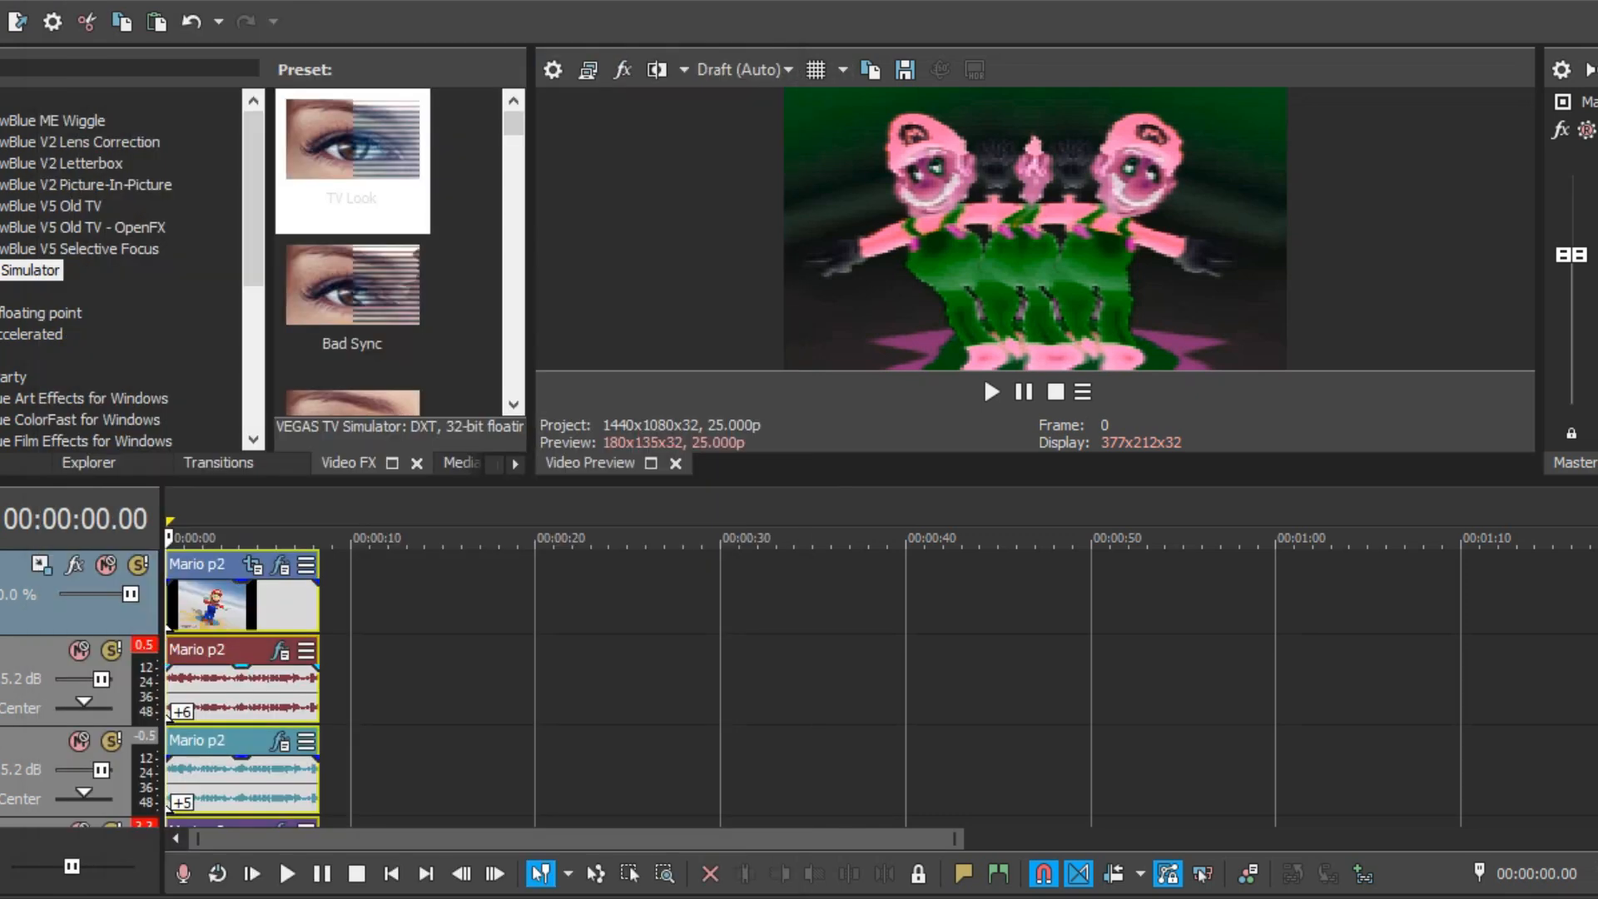
# Check the élastique method and pitch change in the red first audio event's properties
pyautogui.rightClick(206, 599)
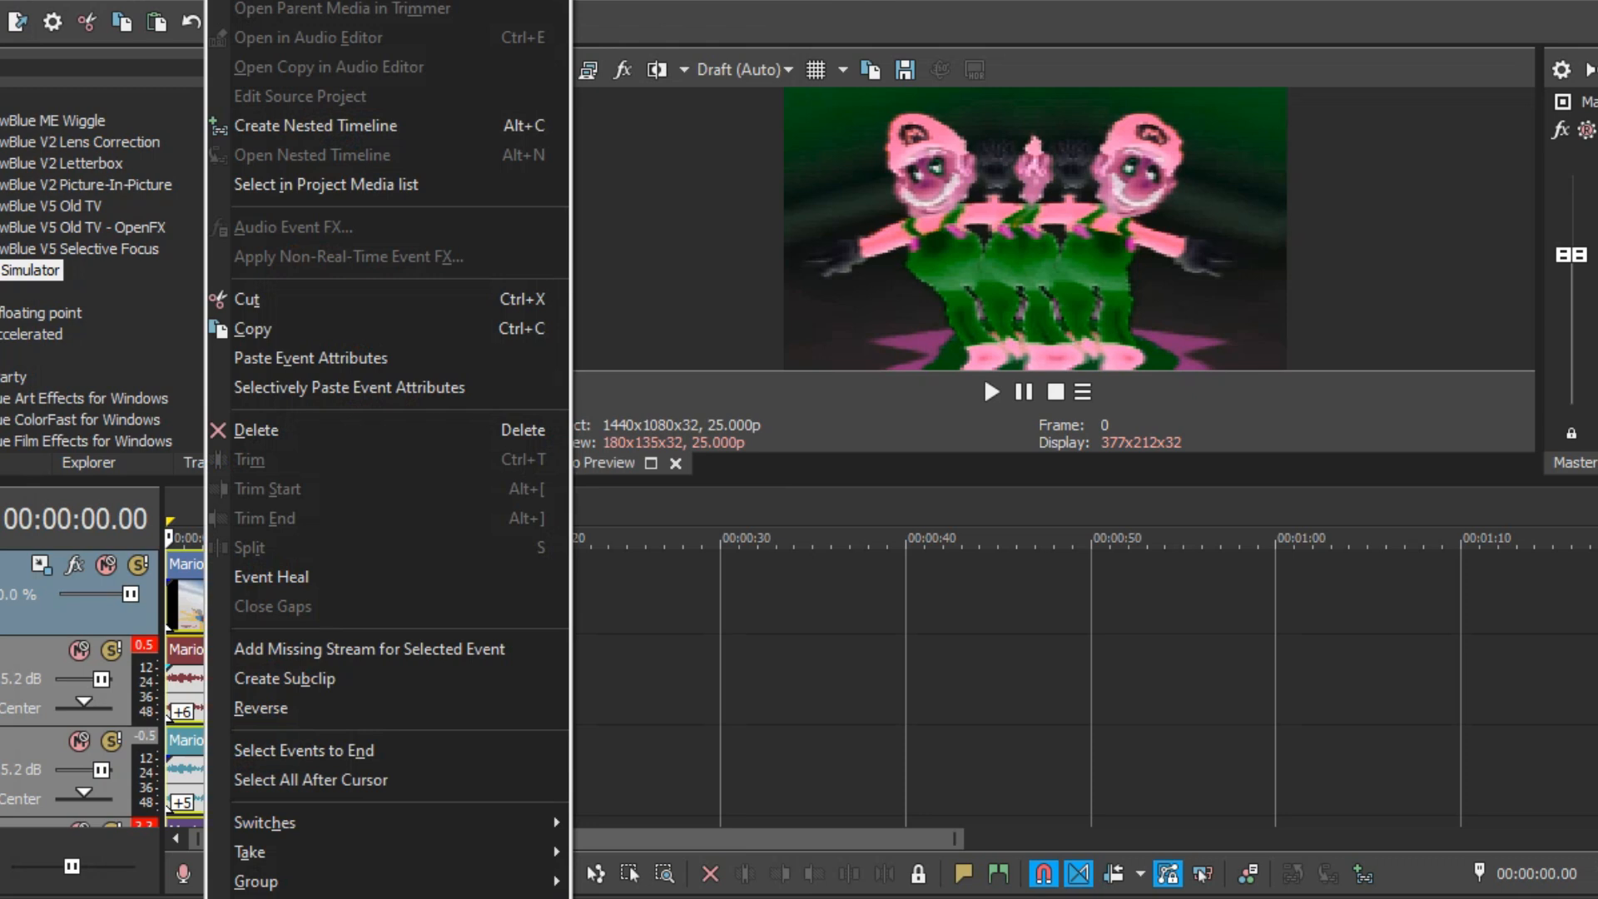
pyautogui.press('Up')
pyautogui.press('Return')
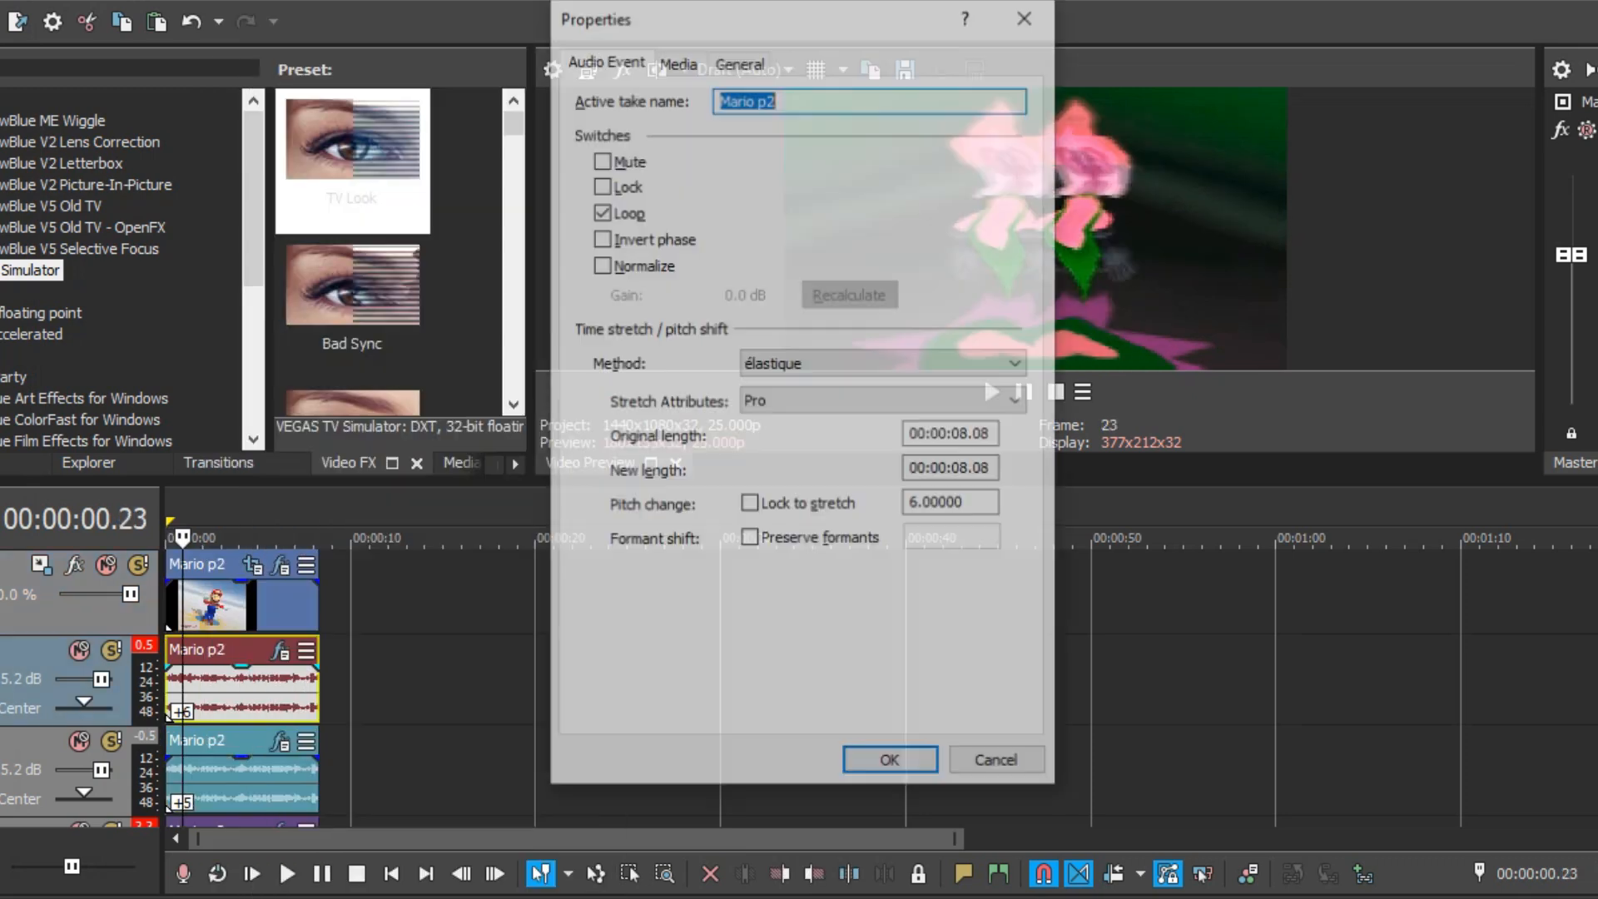
pyautogui.click(891, 765)
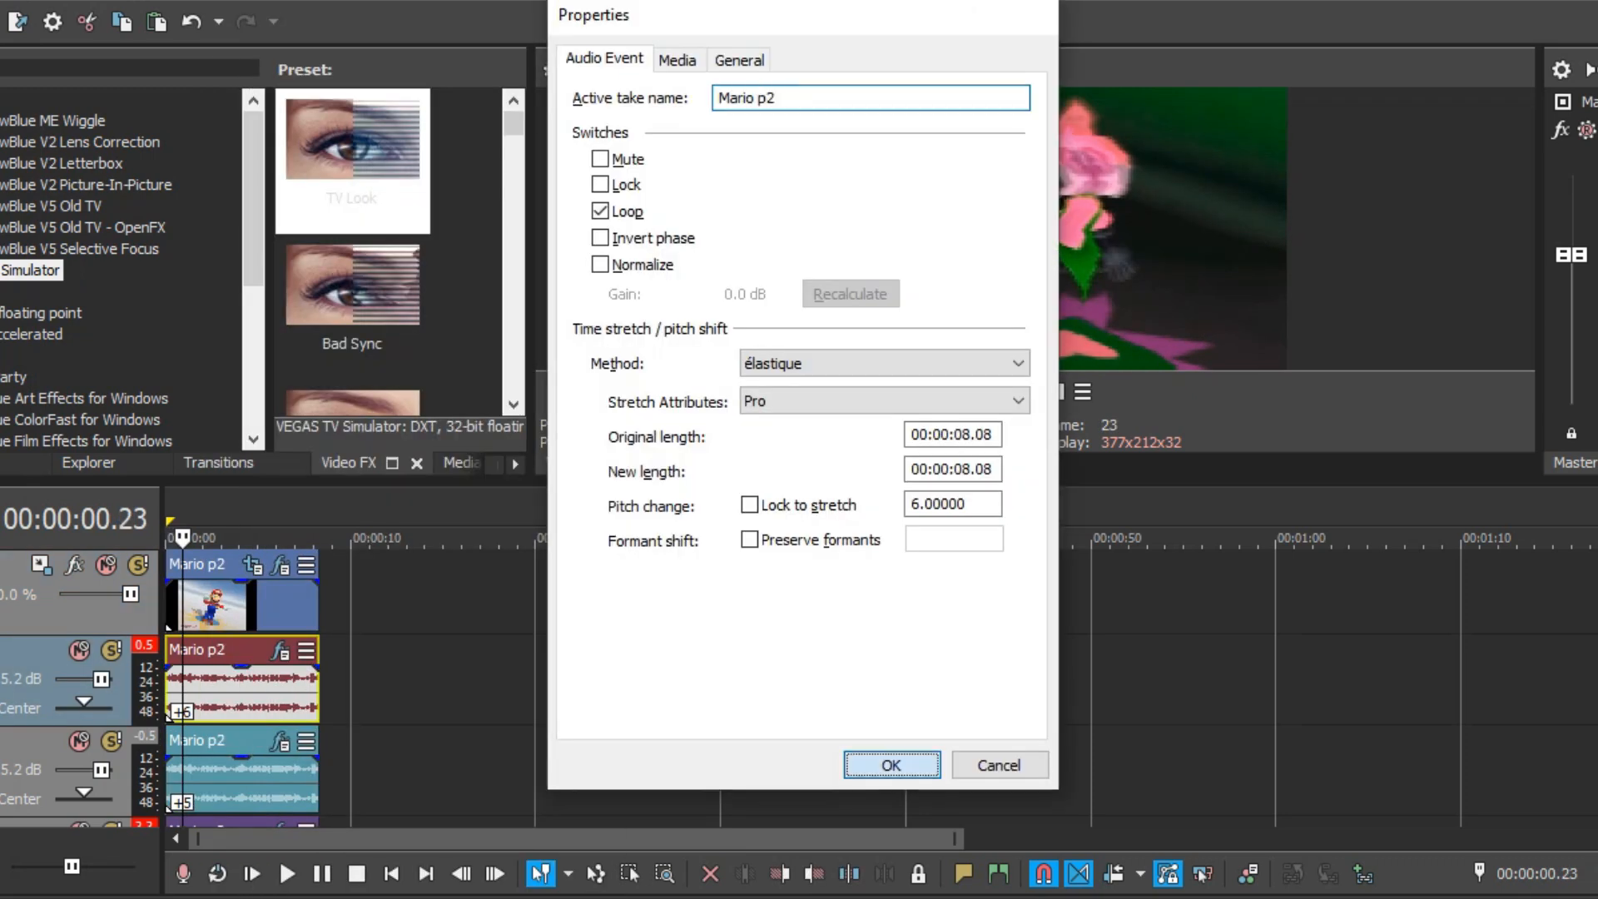
# Check the élastique method and pitch change in the teal second audio event's properties
pyautogui.rightClick(206, 599)
pyautogui.press('Up')
pyautogui.press('Return')
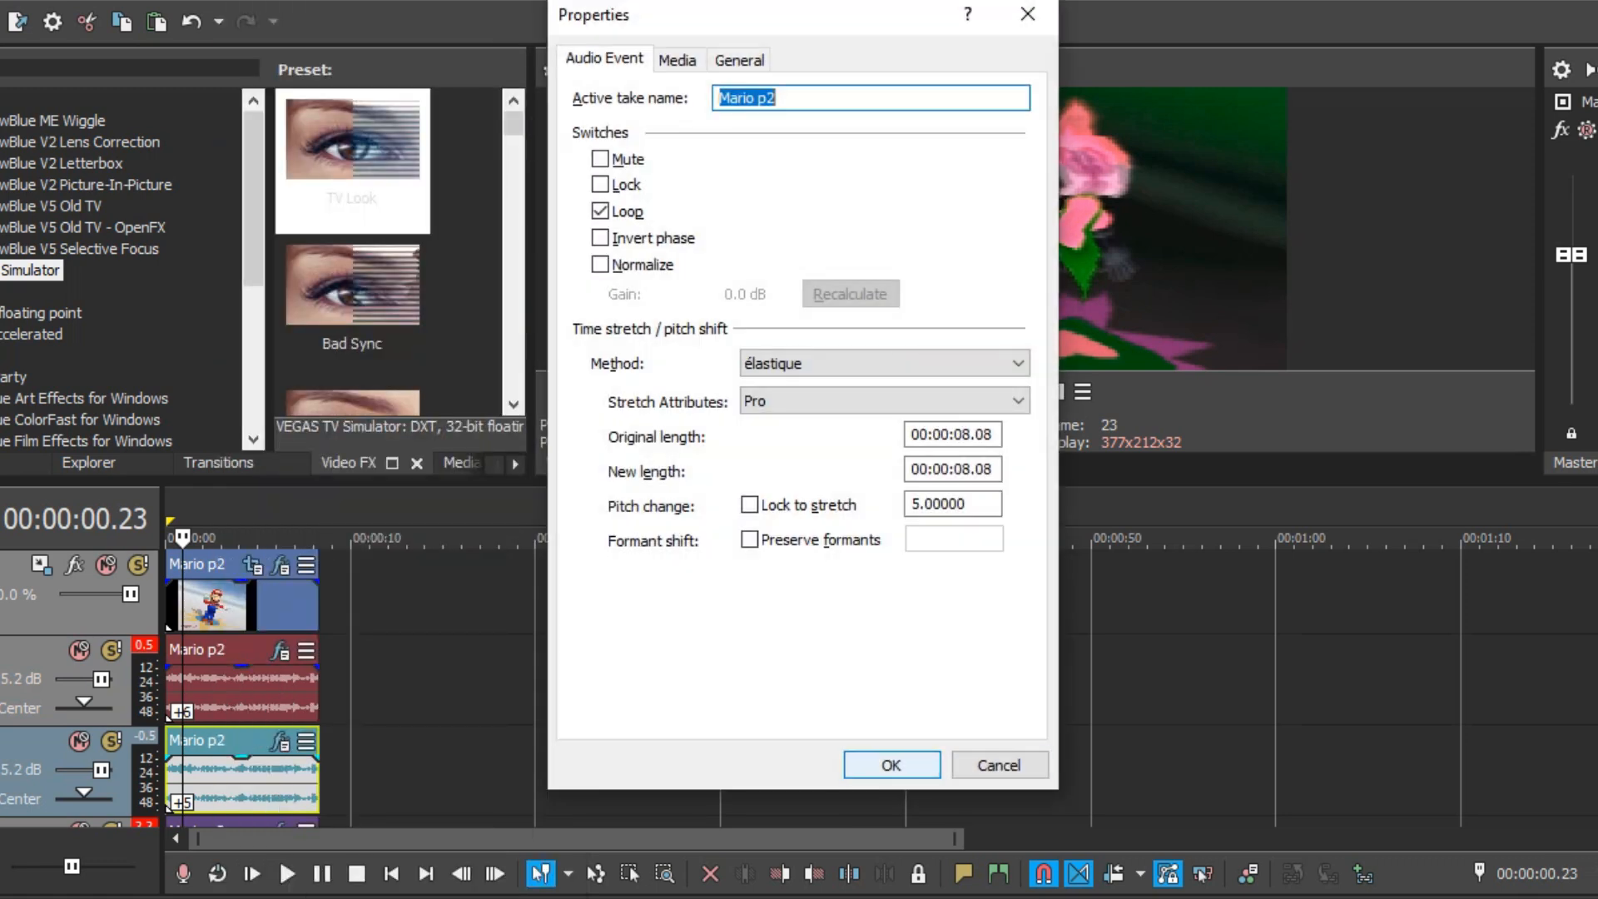
pyautogui.press('Return')
# Check the élastique method and pitch change in the purple third audio event's properties
pyautogui.scroll(-2, 833, 666)
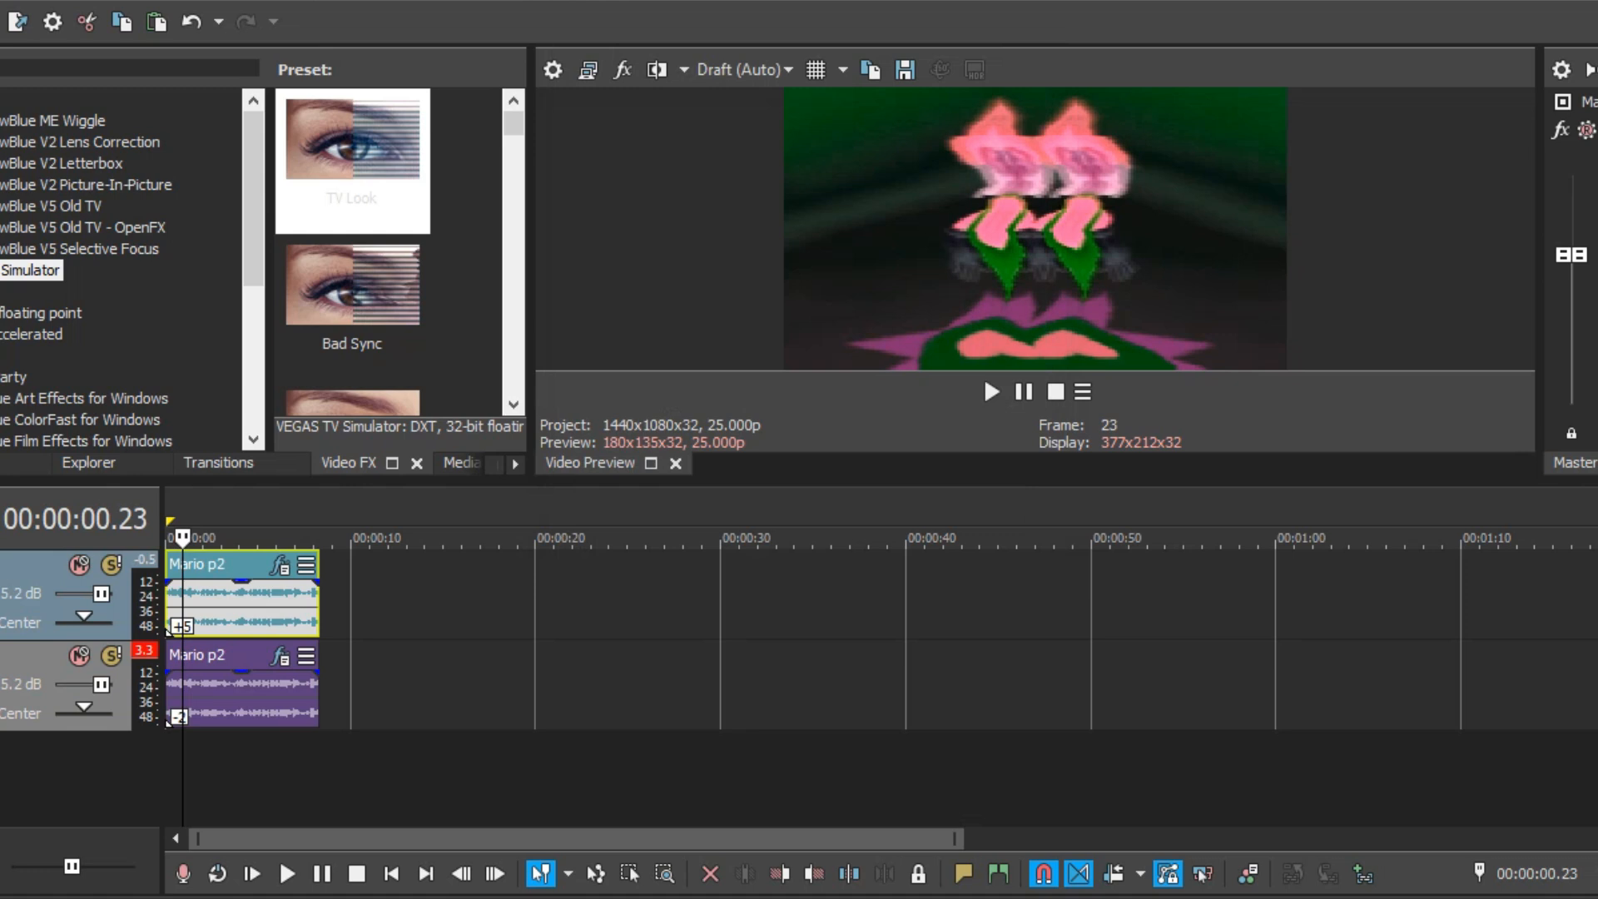
pyautogui.rightClick(241, 691)
pyautogui.press('Up')
pyautogui.press('Return')
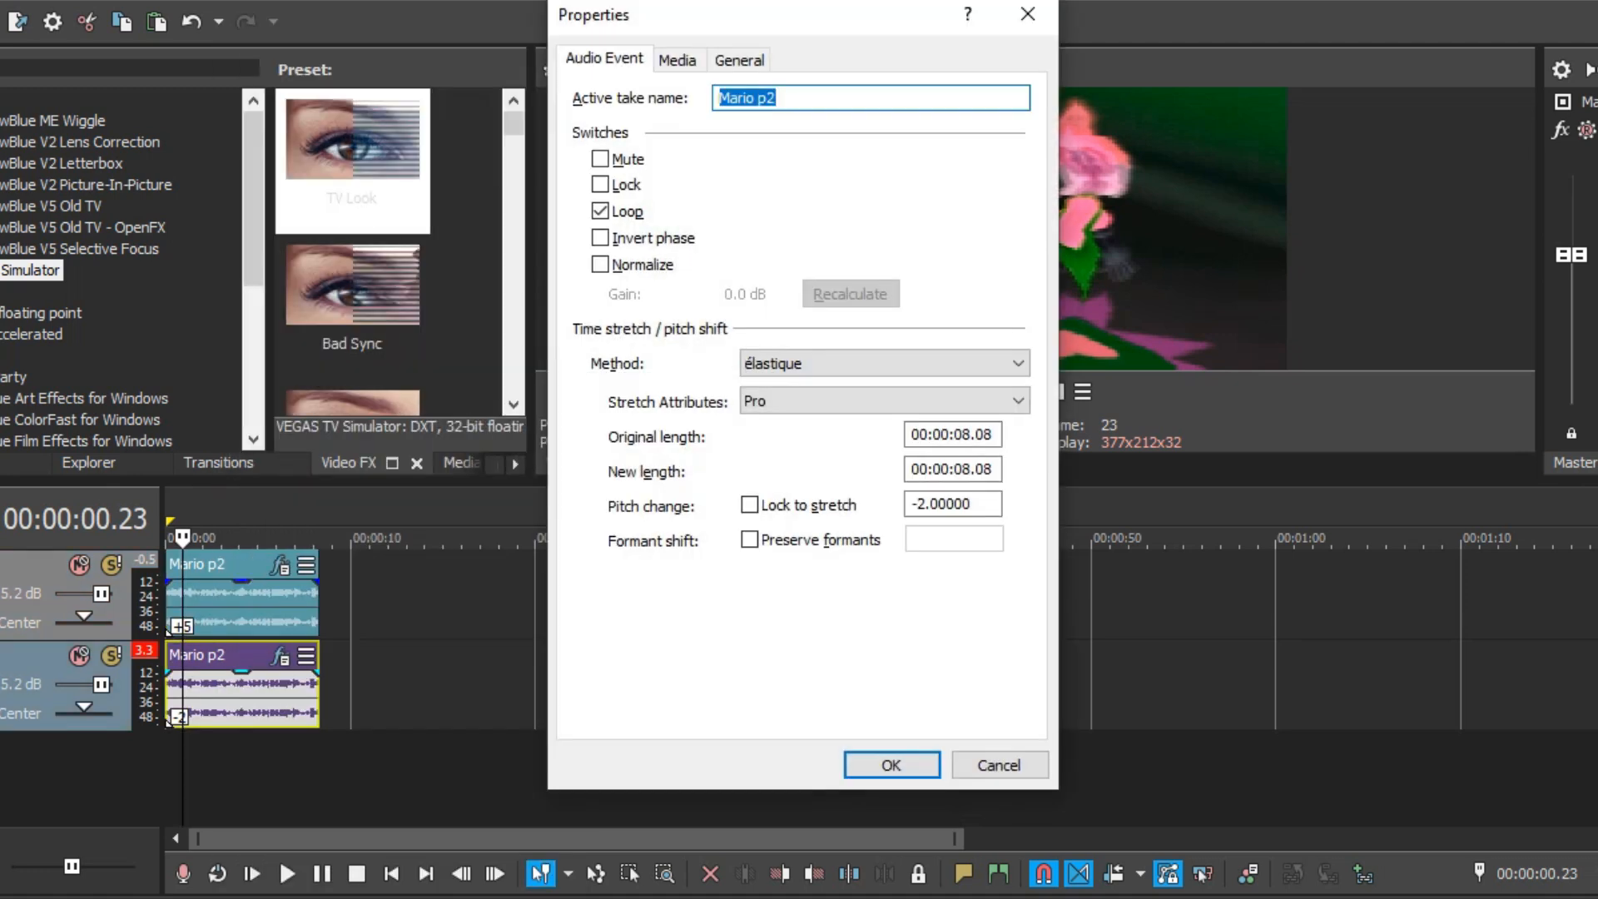
pyautogui.press('Return')
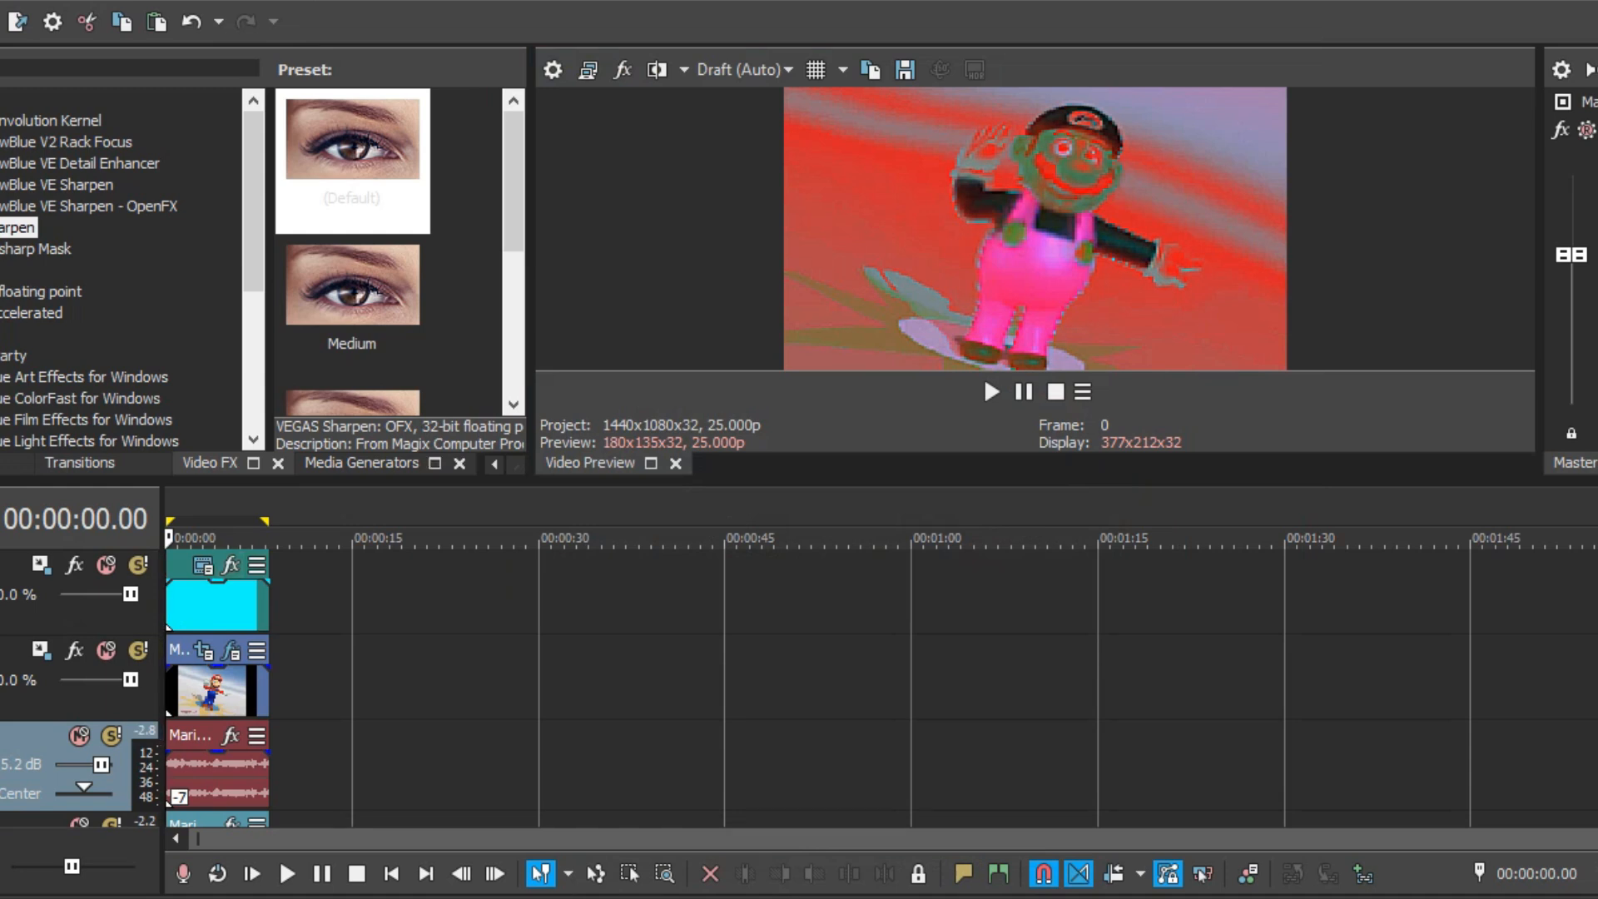
# Examine the Cyan preset of the Solid Color generator and the compositing mode of the track holding the cyan event
pyautogui.click(361, 463)
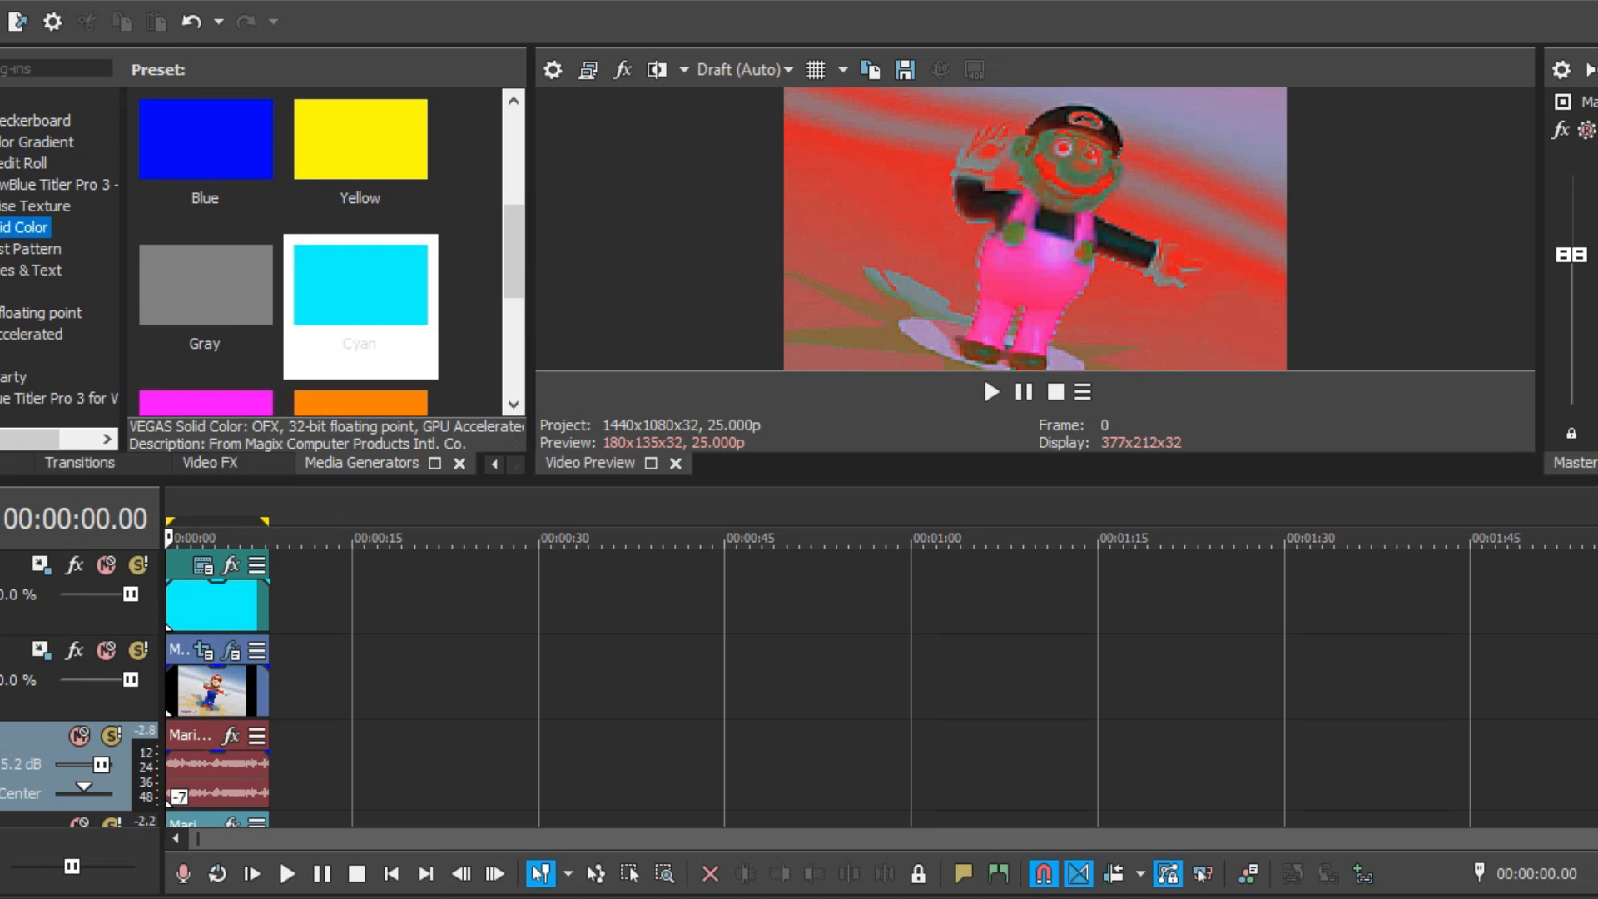
pyautogui.rightClick(2, 585)
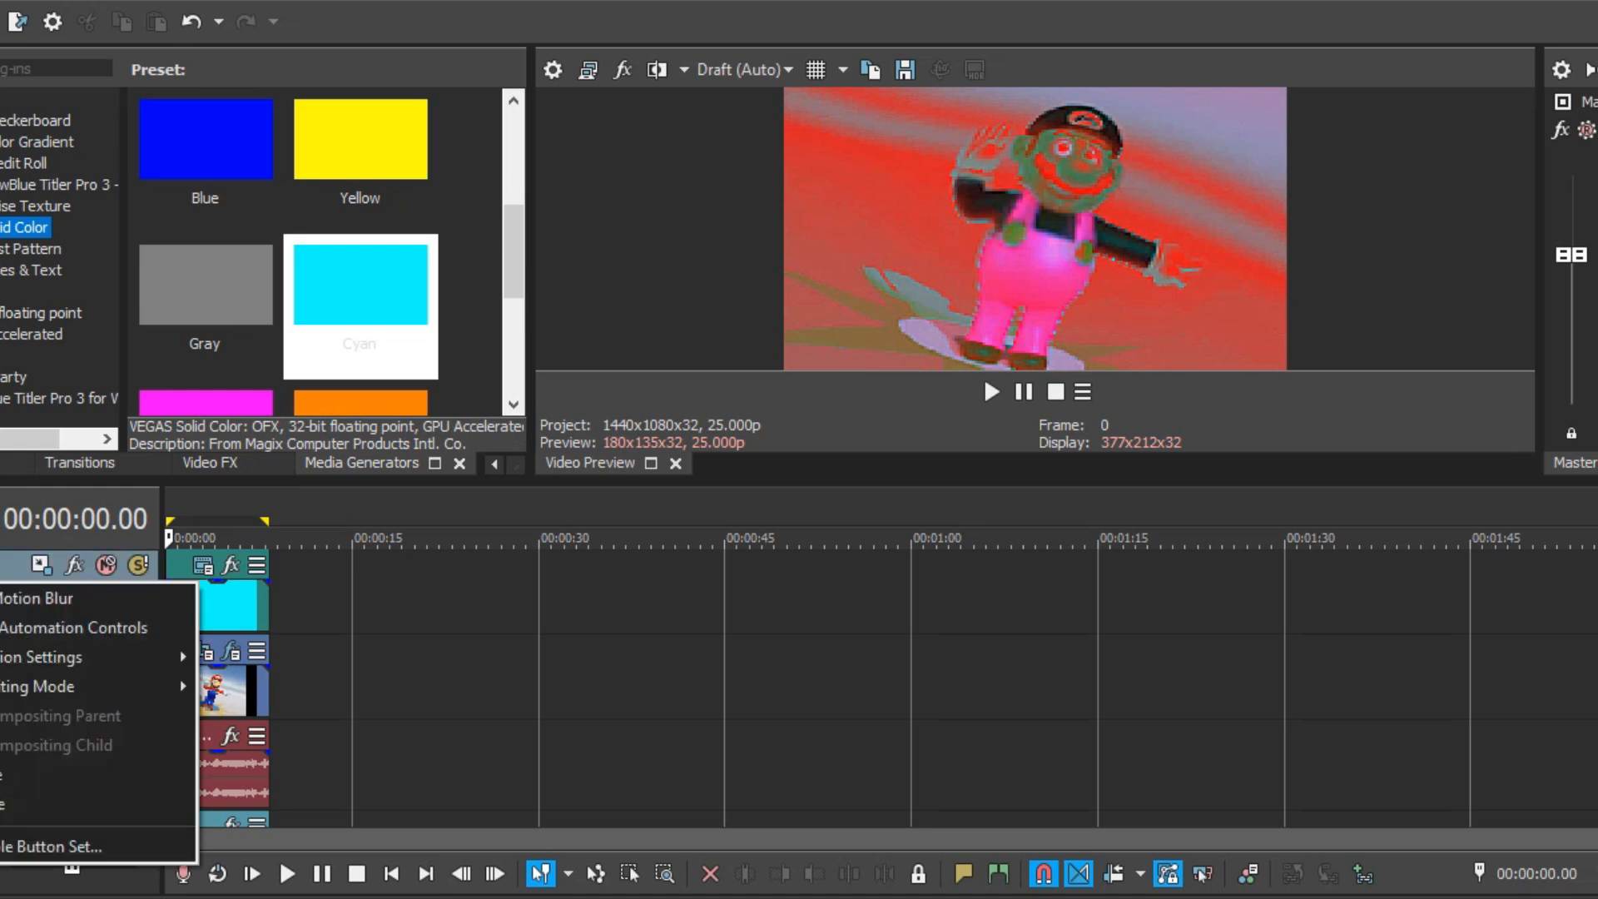
pyautogui.moveTo(84, 686)
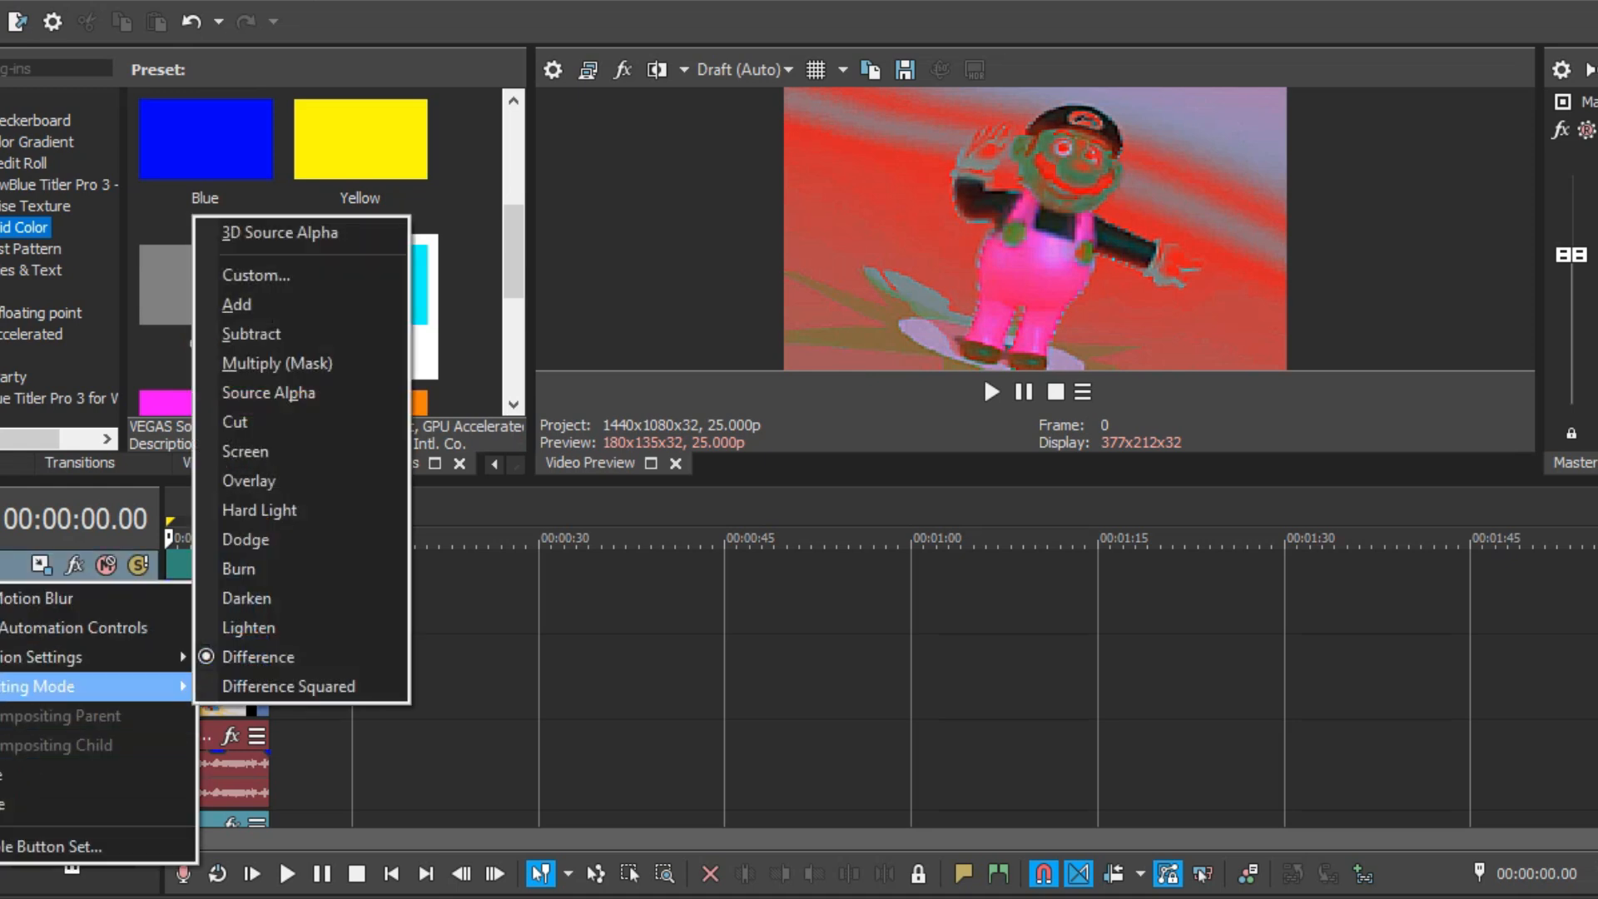
pyautogui.click(539, 649)
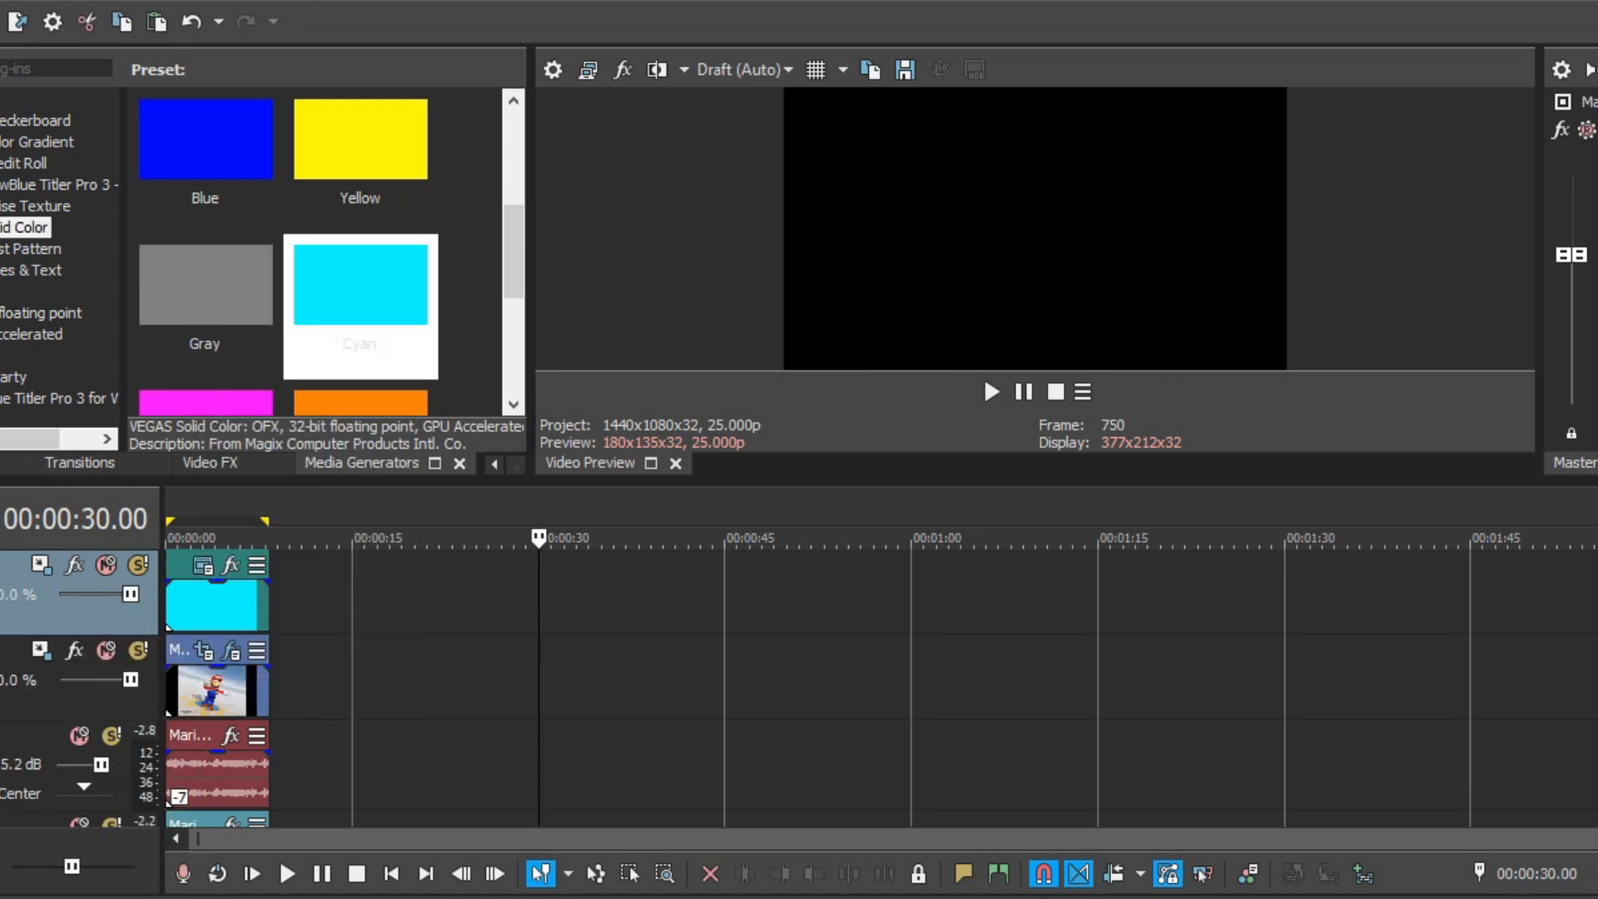
# Examine the Gradient Map, Invert, Spherize and Sharpen settings in the effects chain of the Mario p2 video event
pyautogui.click(200, 691)
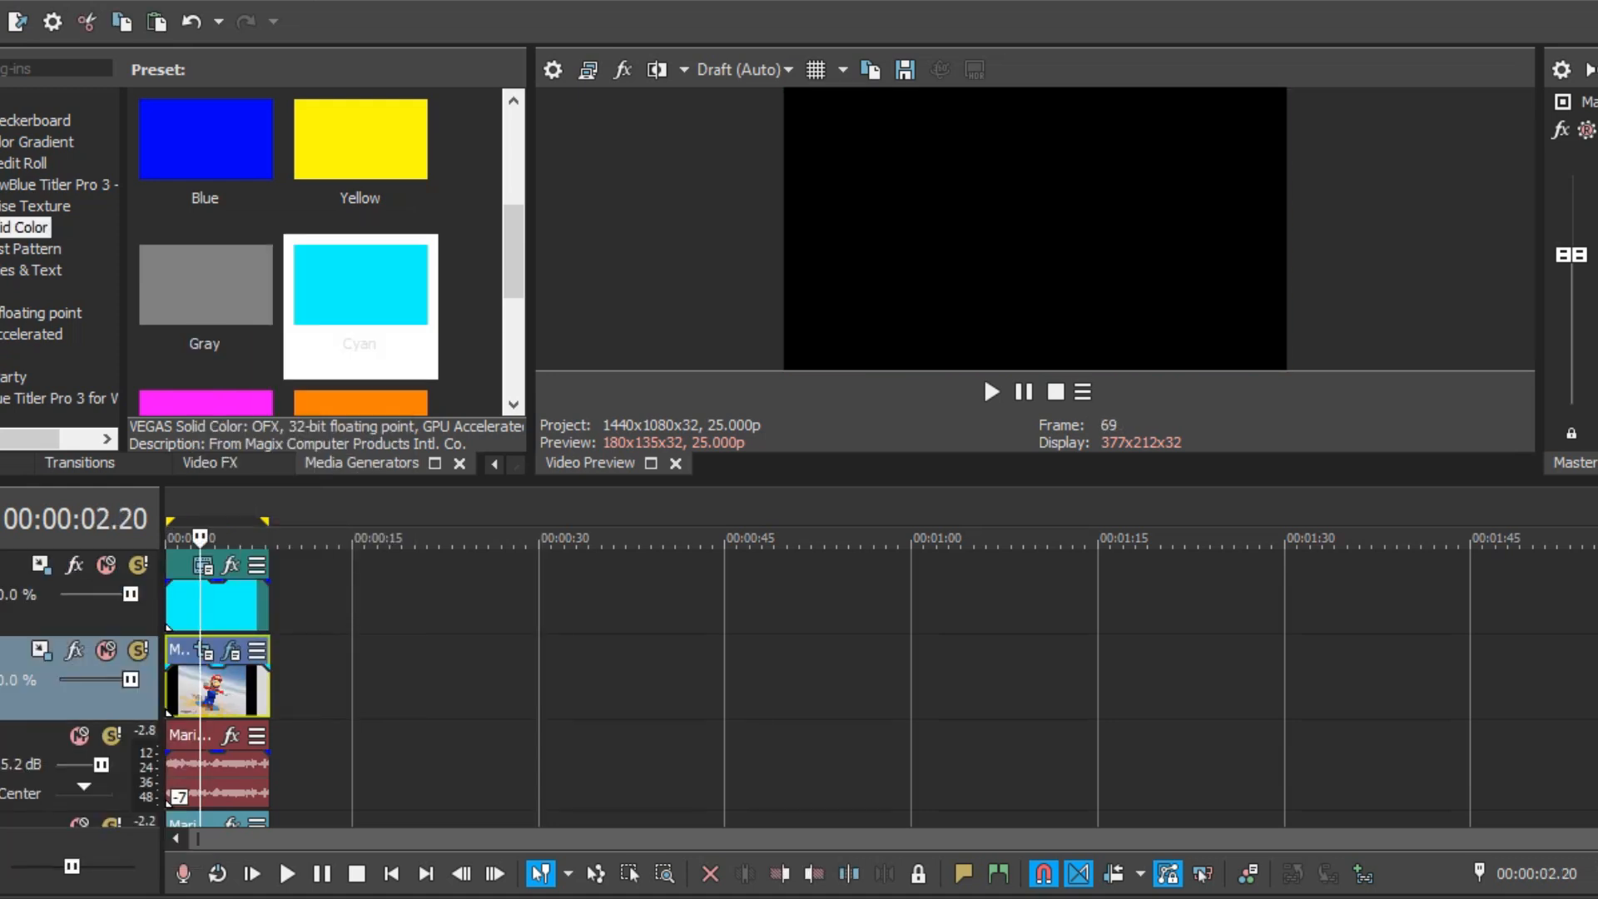
pyautogui.click(230, 651)
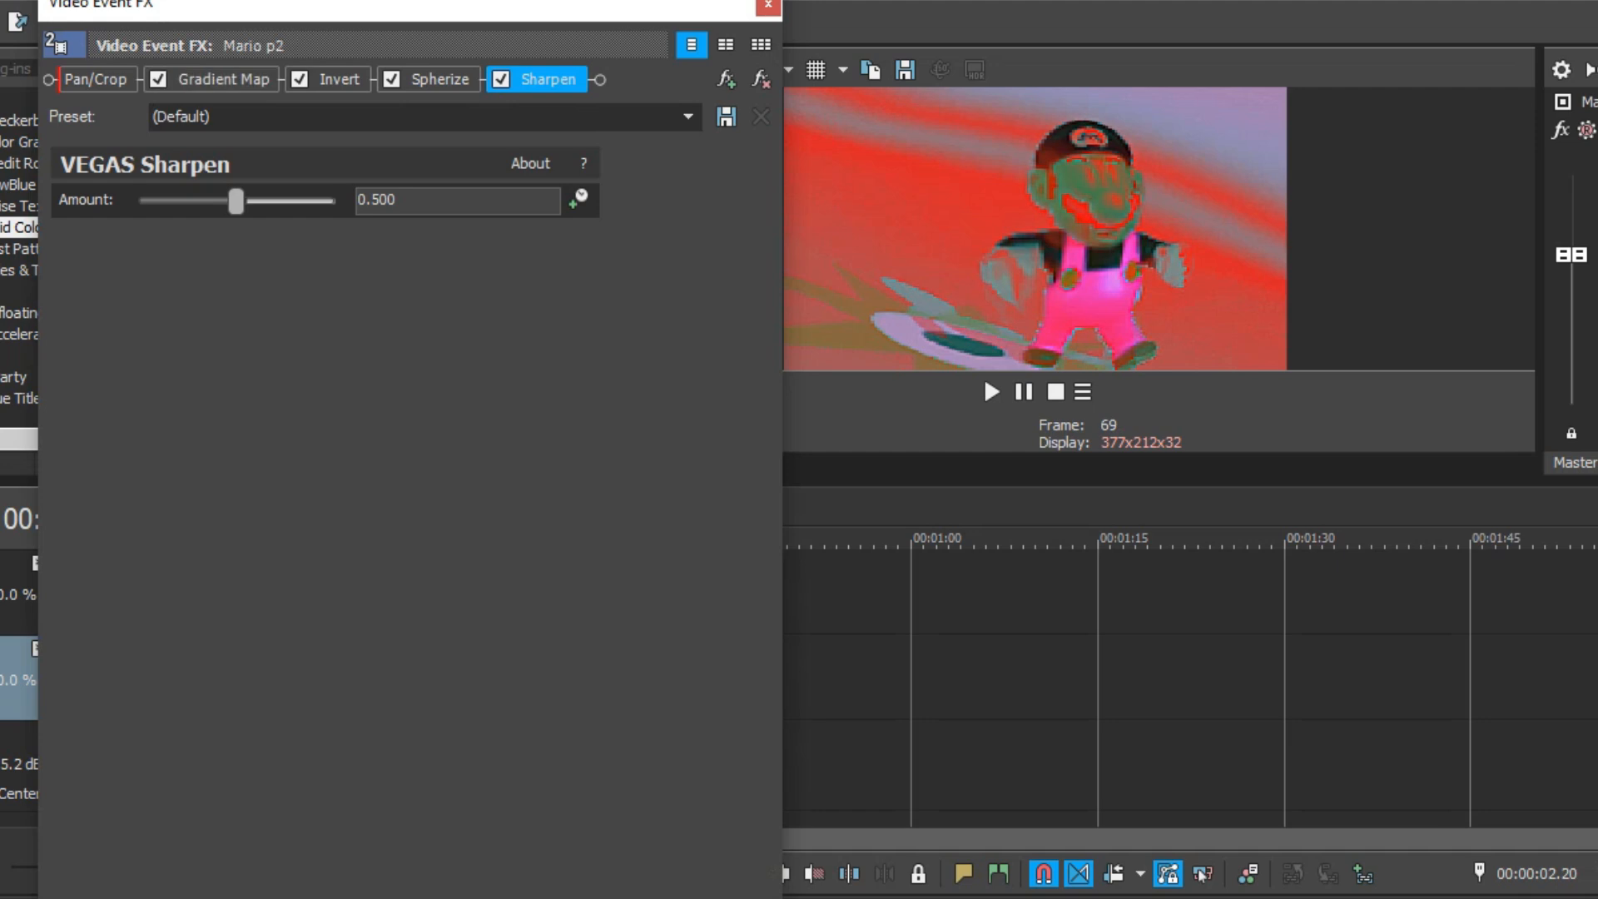
pyautogui.click(223, 79)
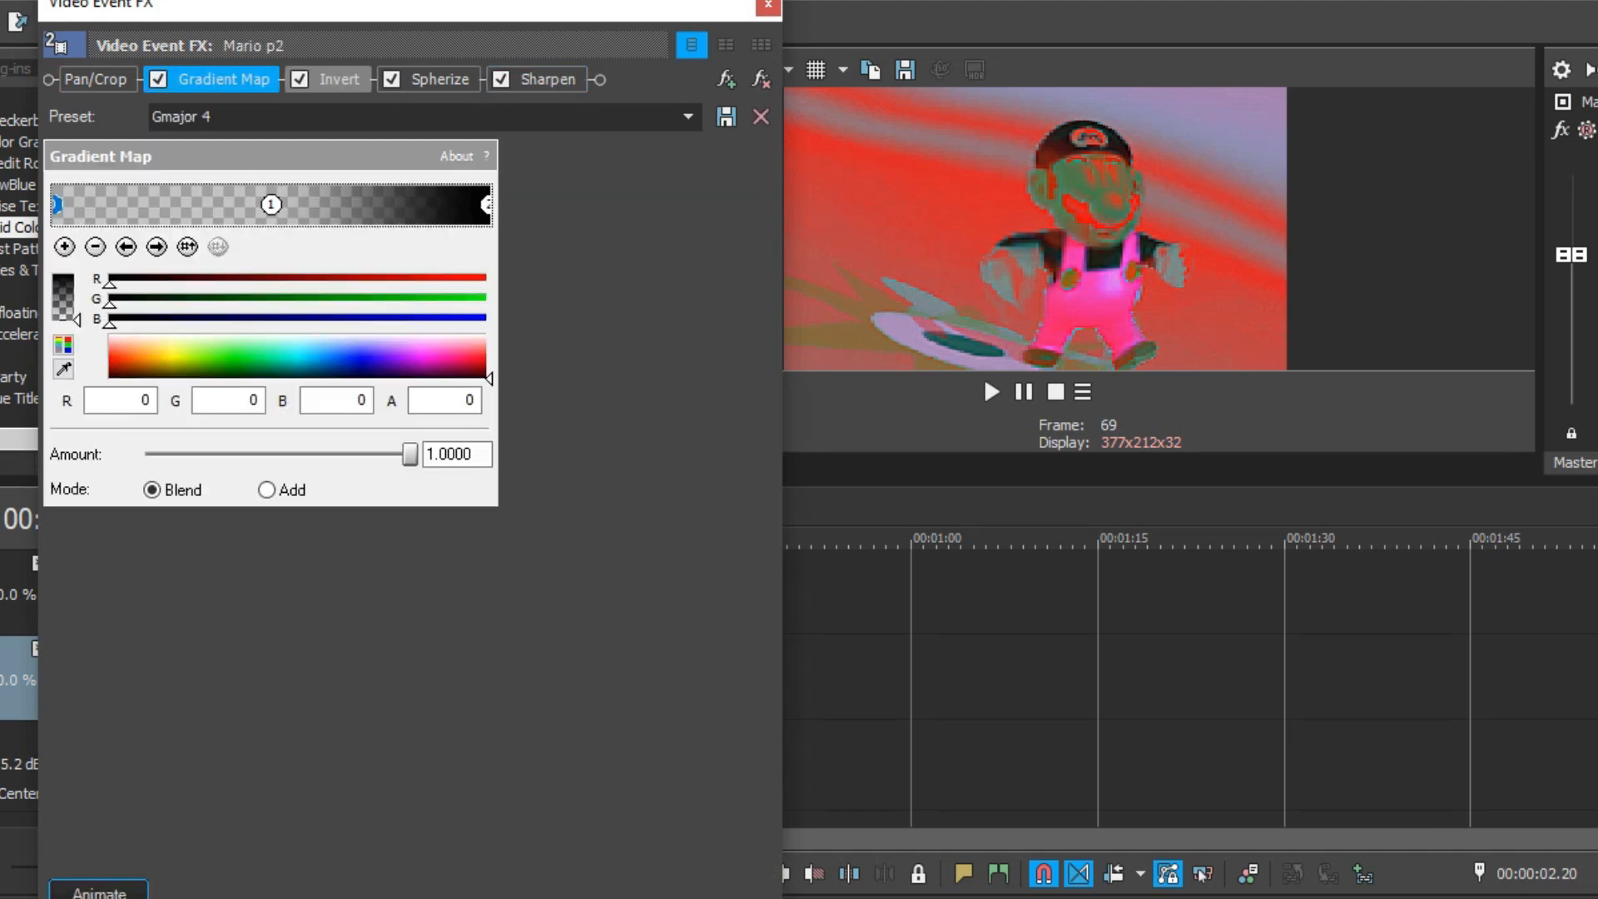
pyautogui.click(333, 80)
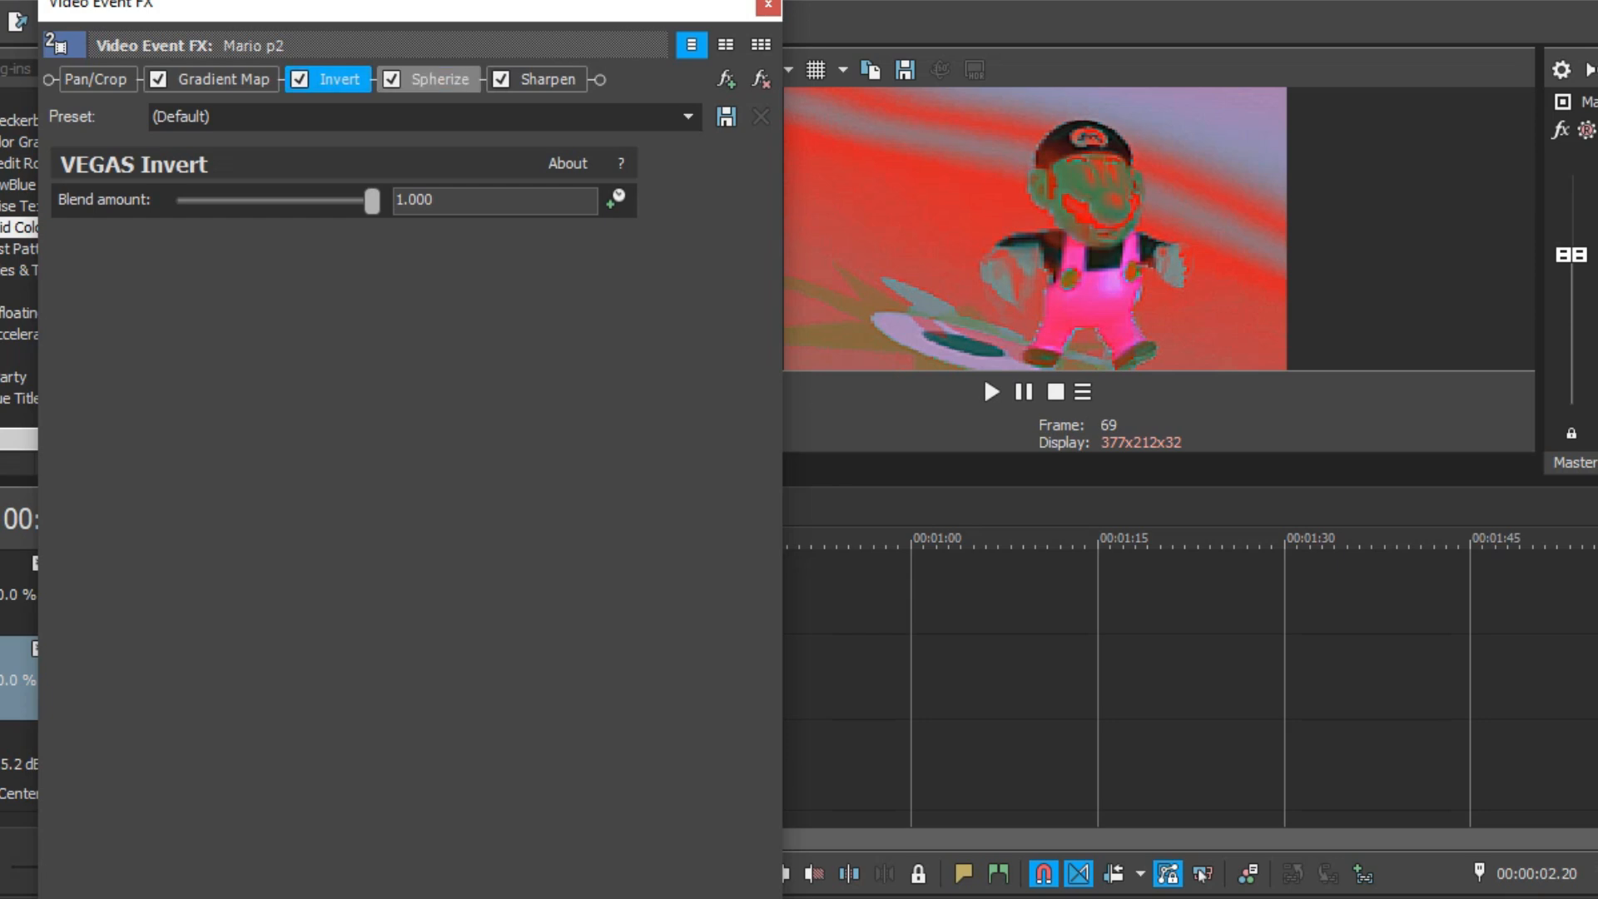
pyautogui.click(433, 79)
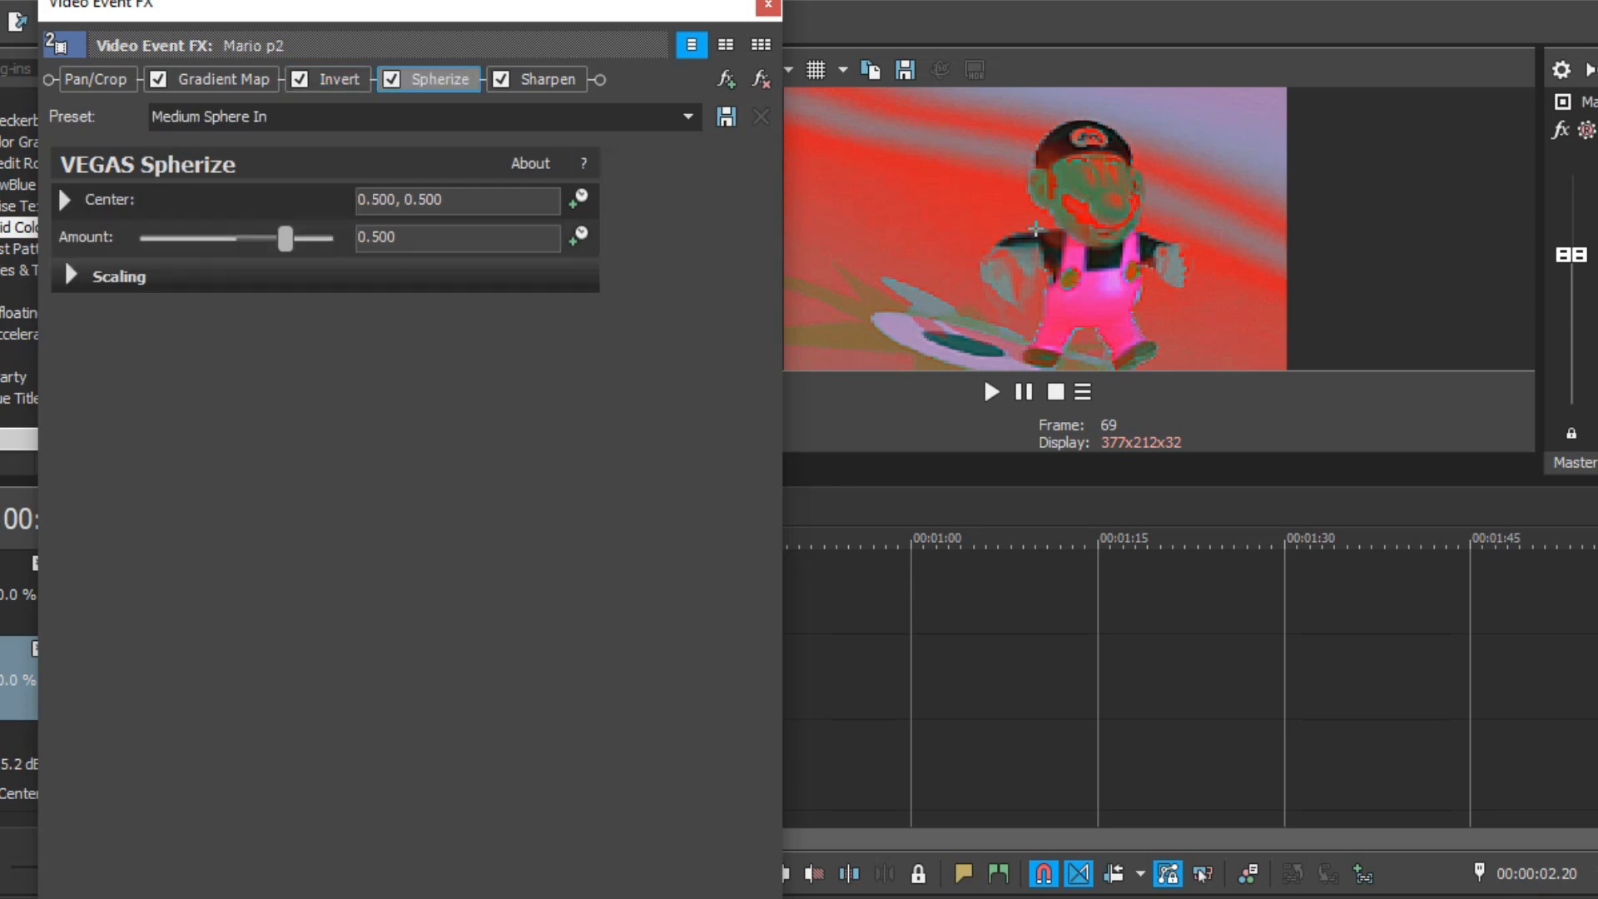
pyautogui.click(533, 79)
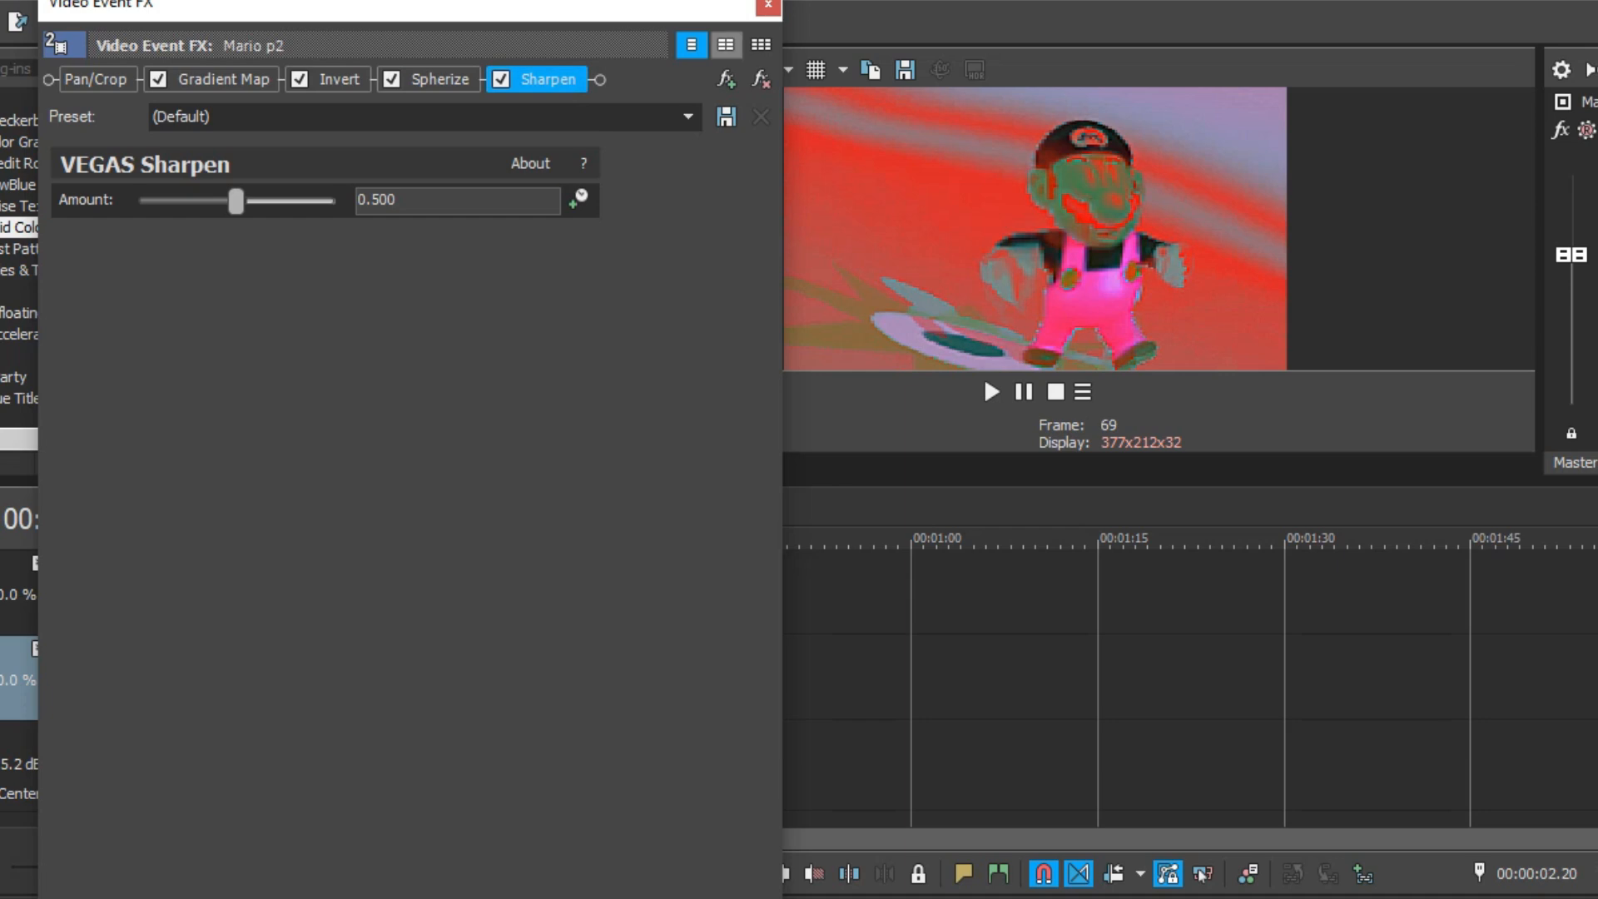
pyautogui.click(768, 7)
# Check the time stretch method and pitch change in the properties of the red and teal audio events below the video
pyautogui.rightClick(210, 770)
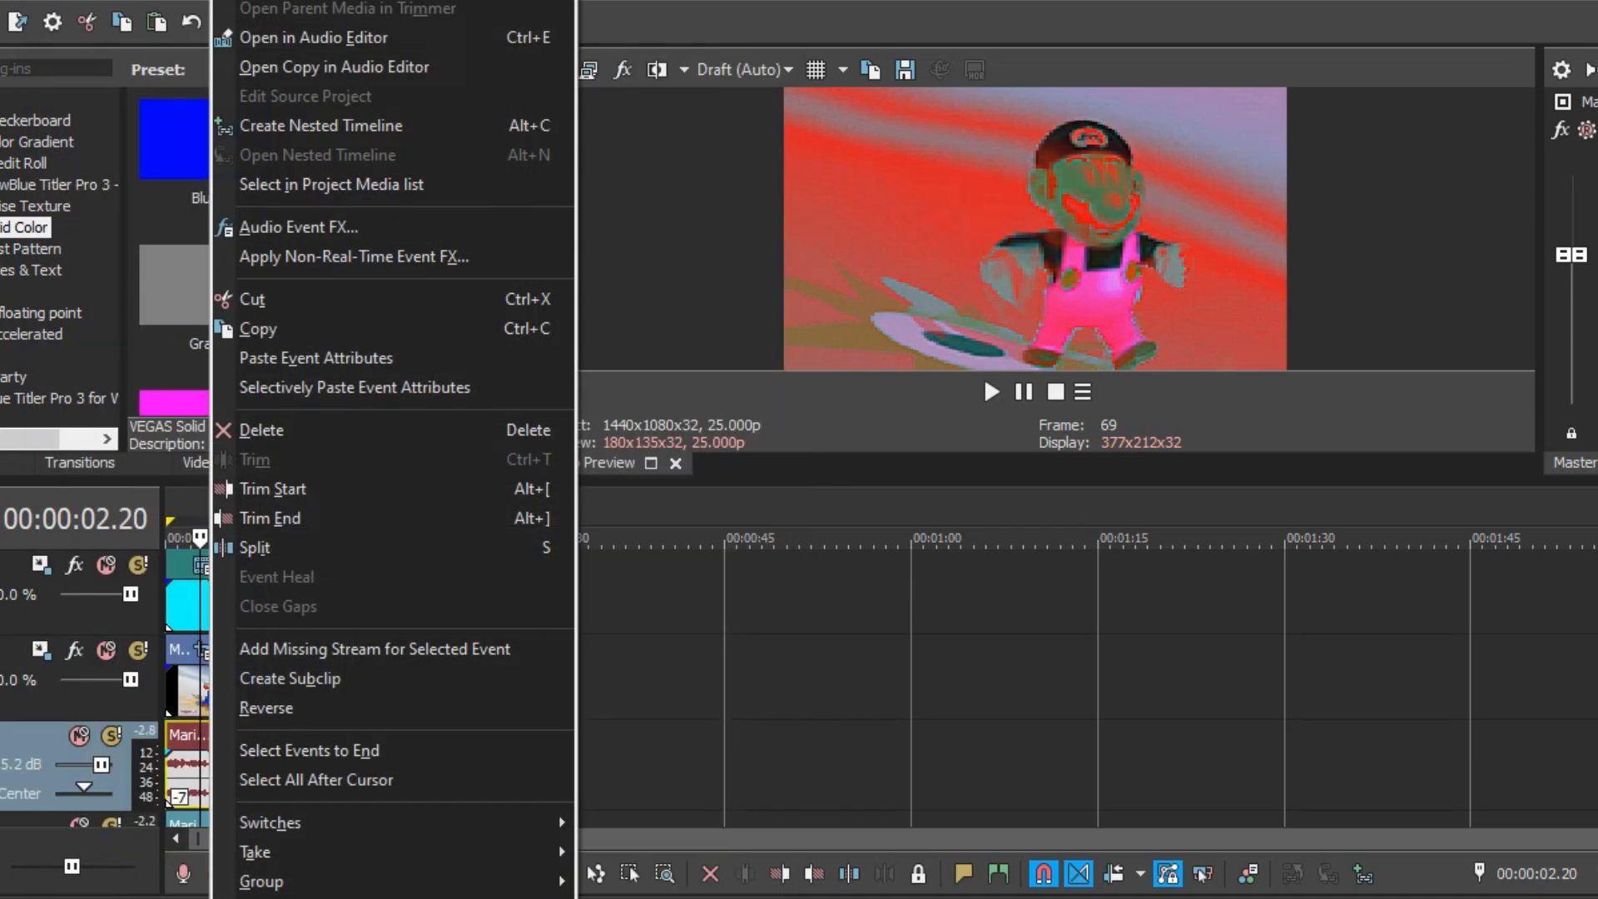
pyautogui.click(266, 896)
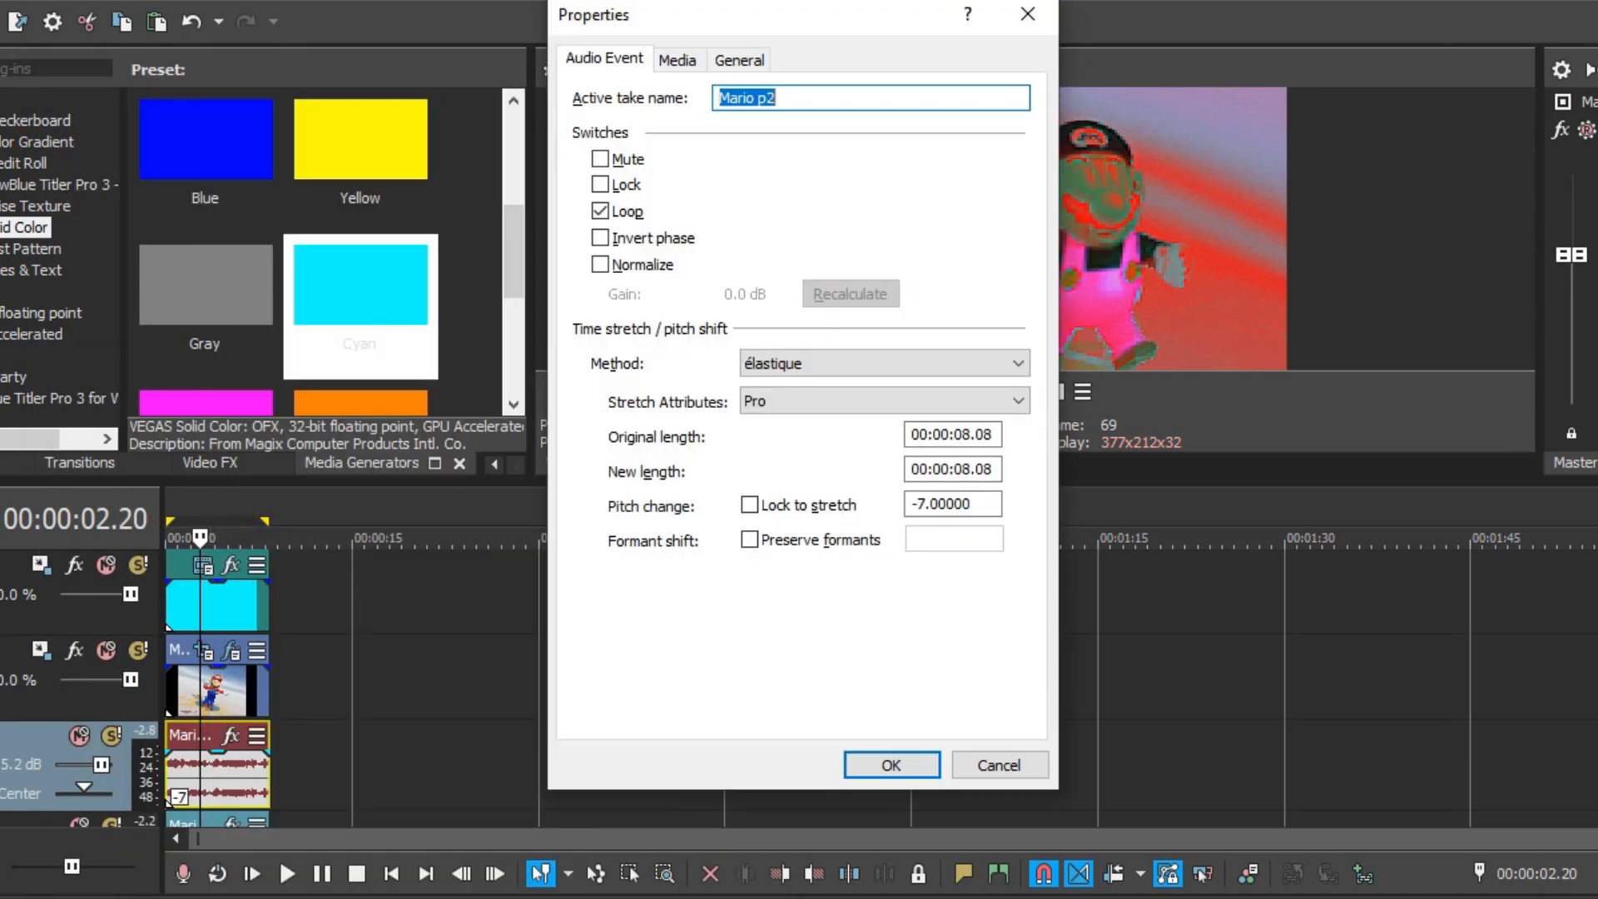
pyautogui.press('Return')
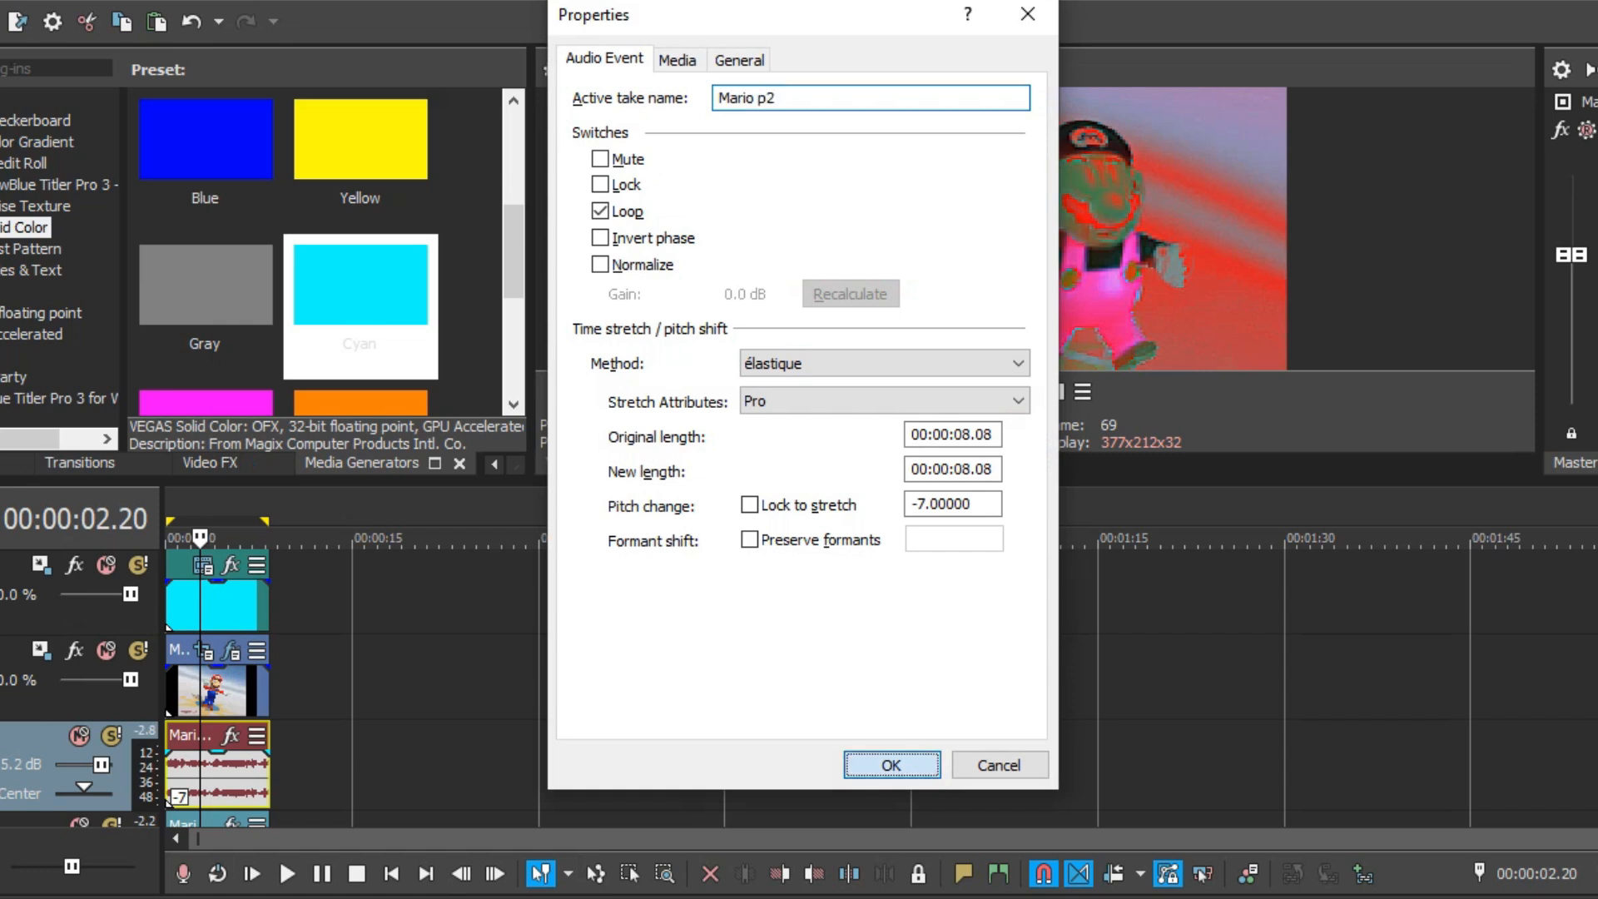
pyautogui.scroll(-1, 134, 688)
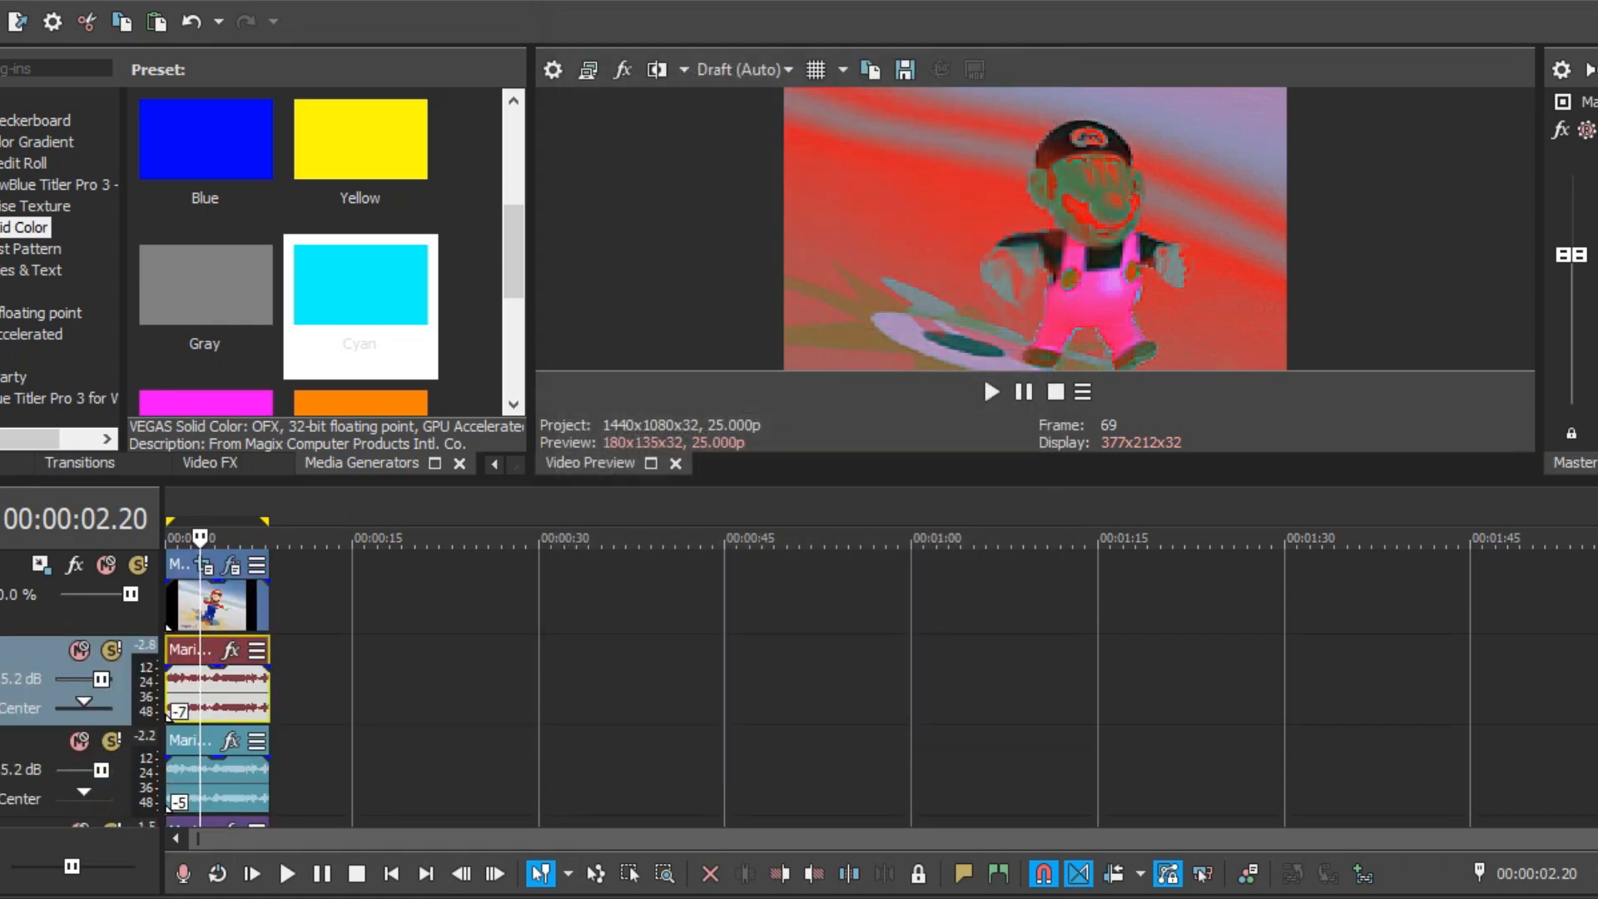
pyautogui.press('p')
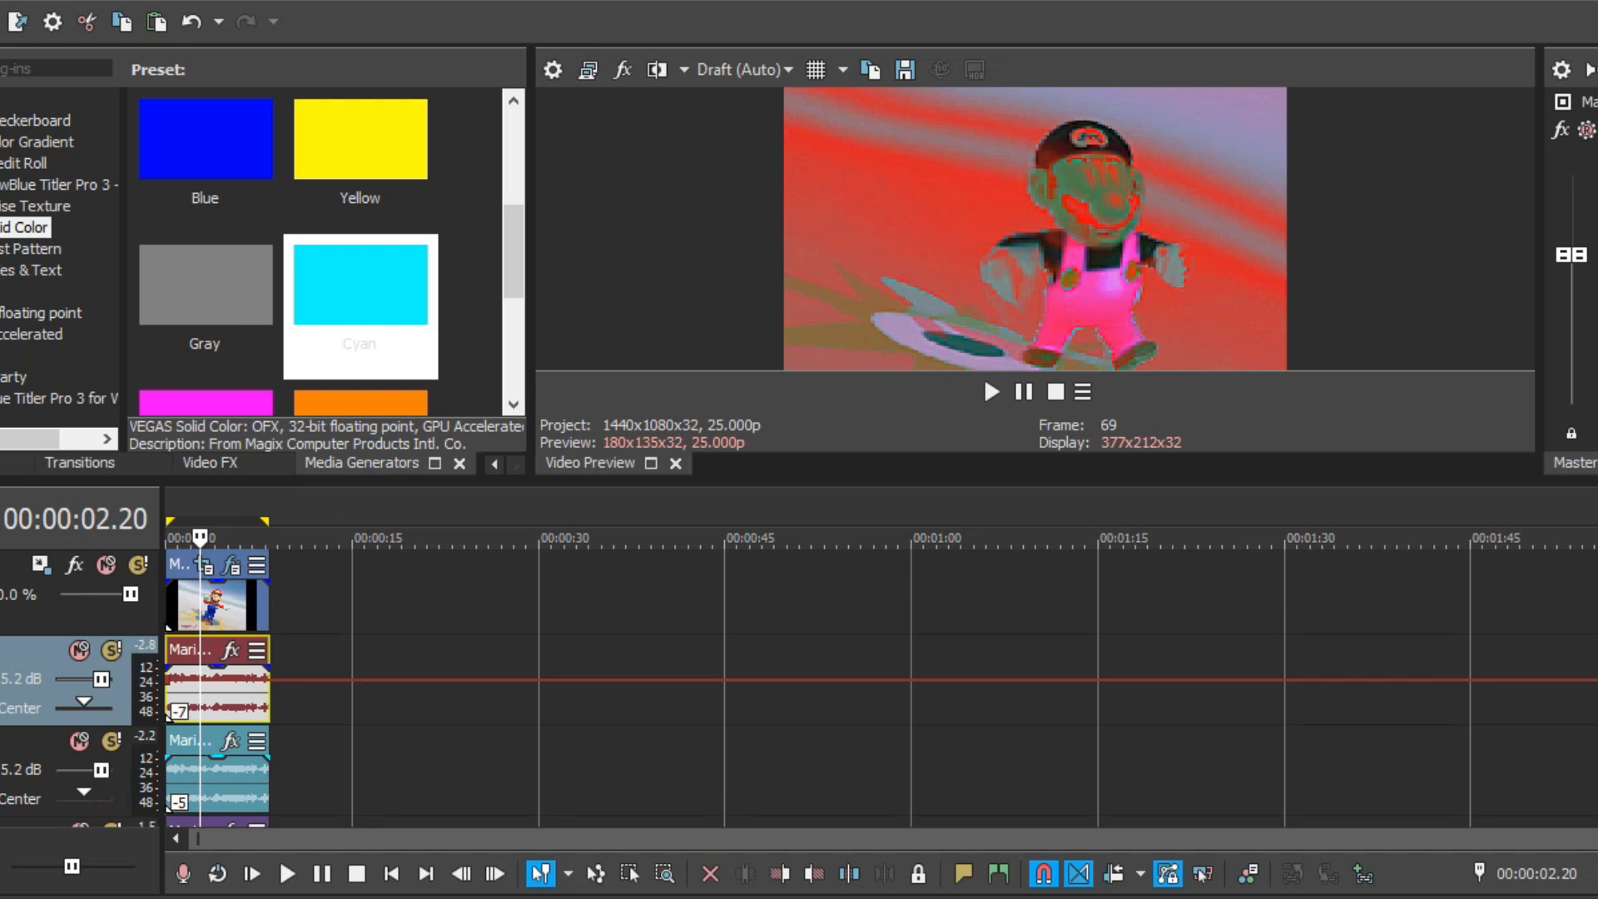
pyautogui.rightClick(171, 804)
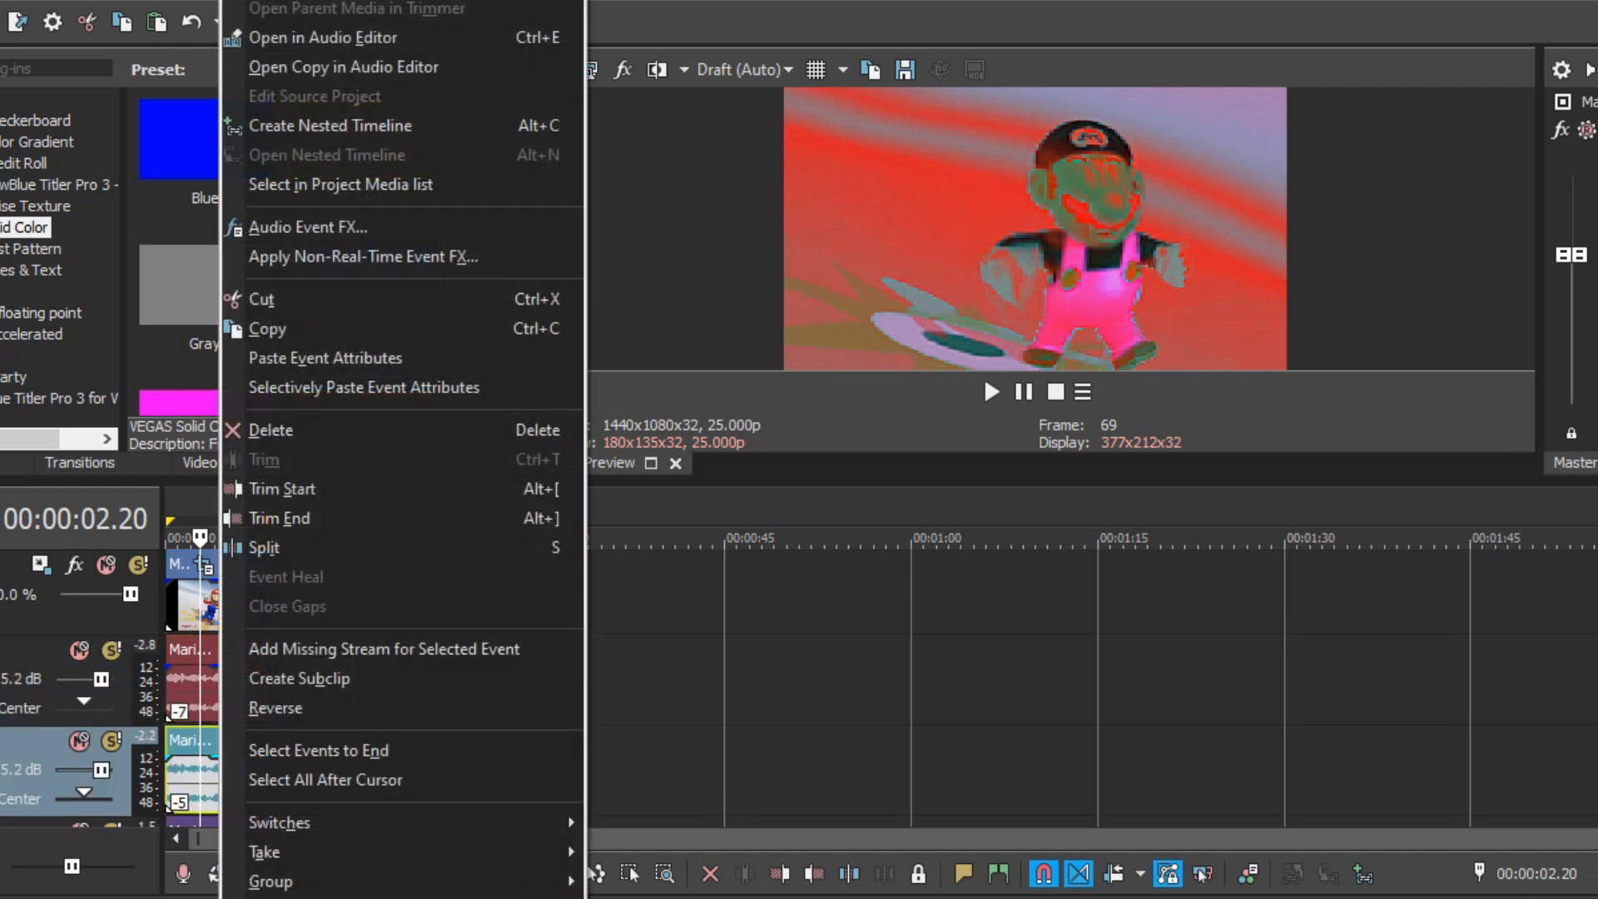
pyautogui.click(204, 886)
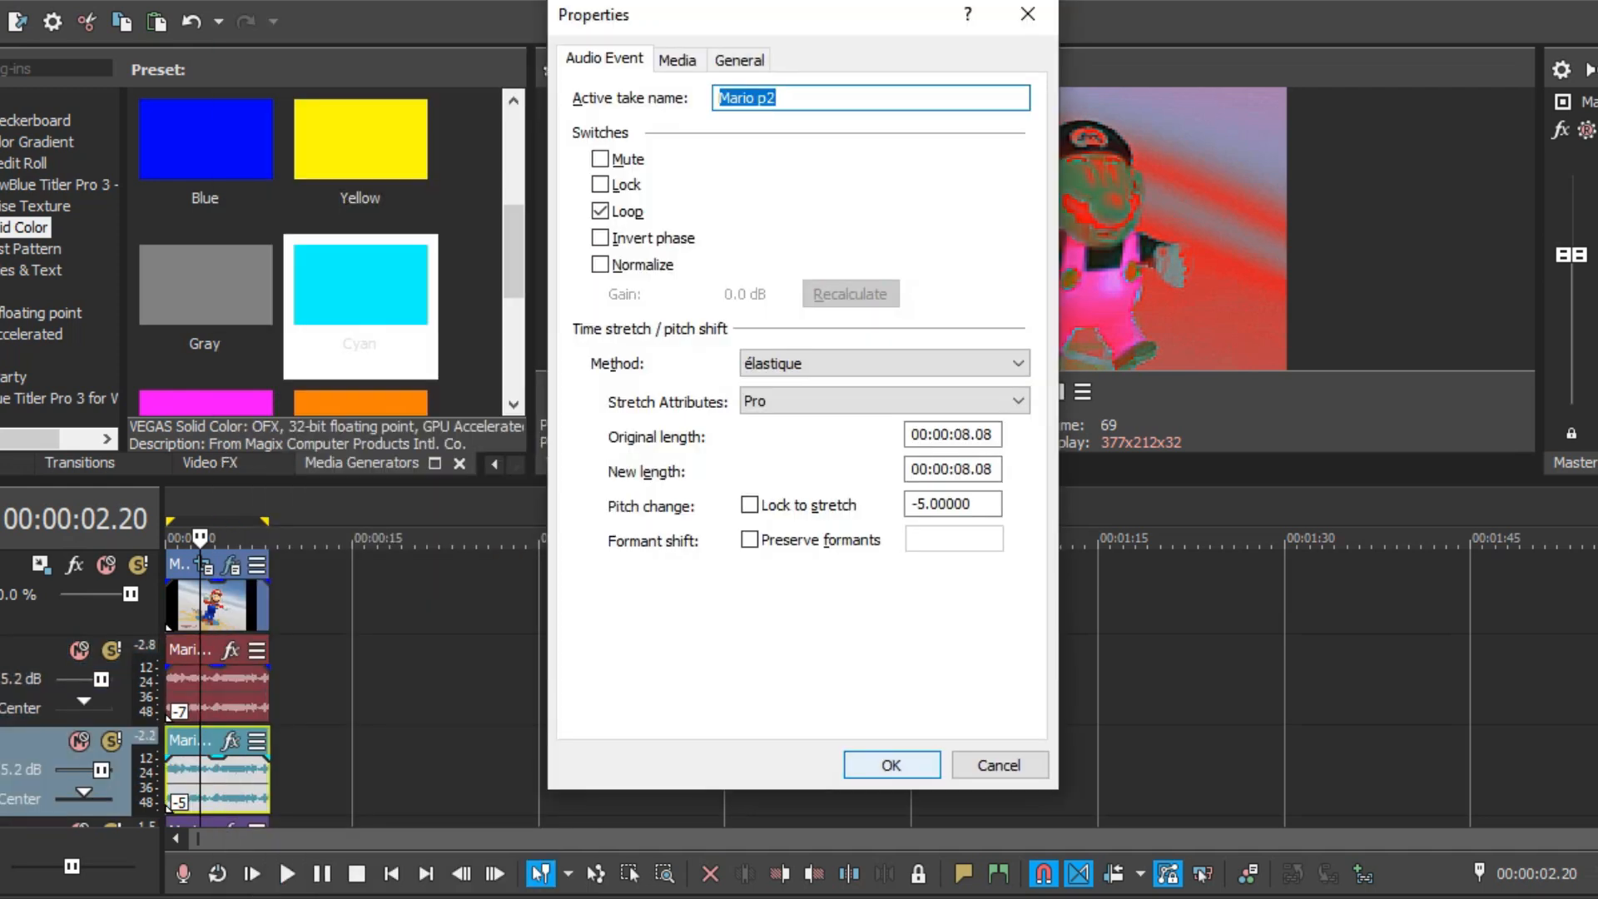
pyautogui.press('Return')
# Check the time stretch method and pitch change in the purple third audio event's properties
pyautogui.scroll(-1, 442, 682)
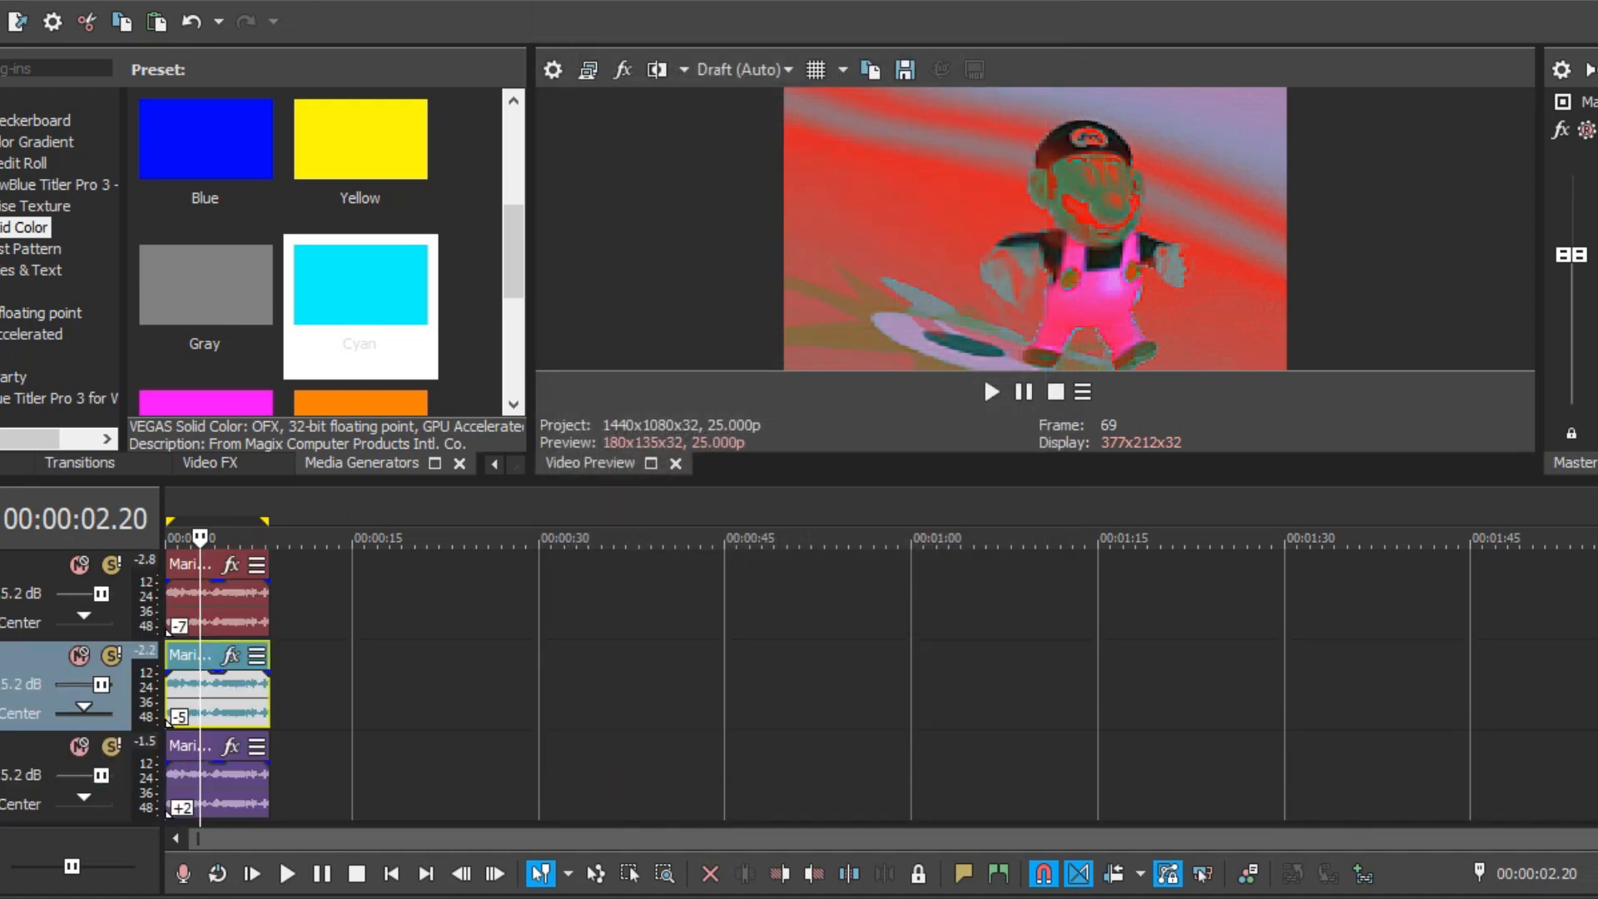
pyautogui.rightClick(220, 779)
pyautogui.click(258, 887)
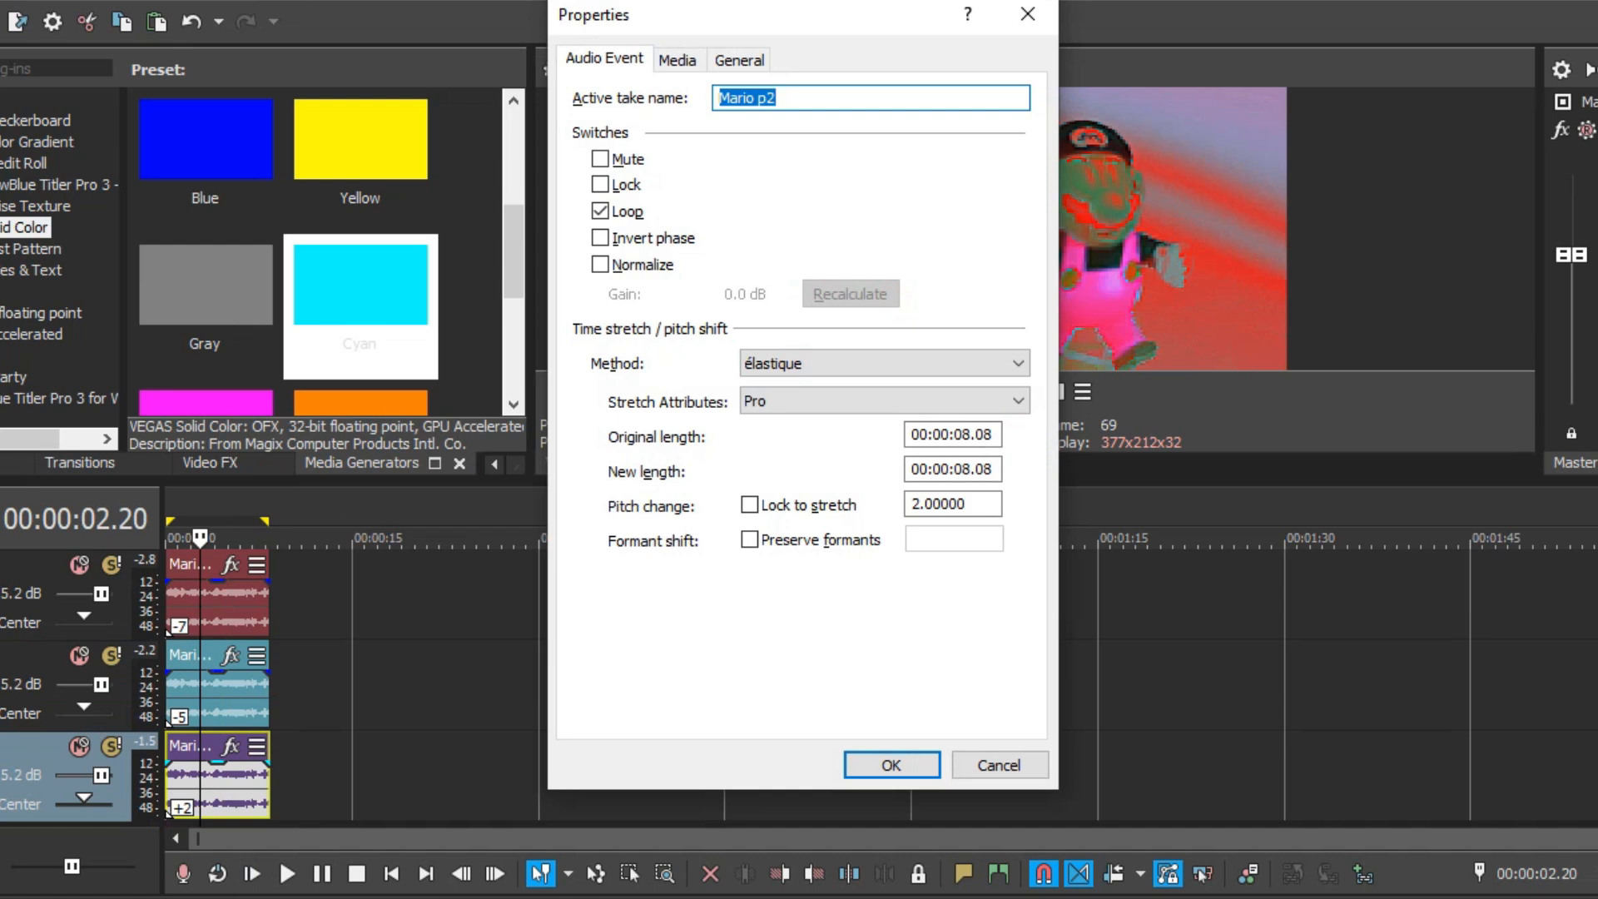
pyautogui.press('Return')
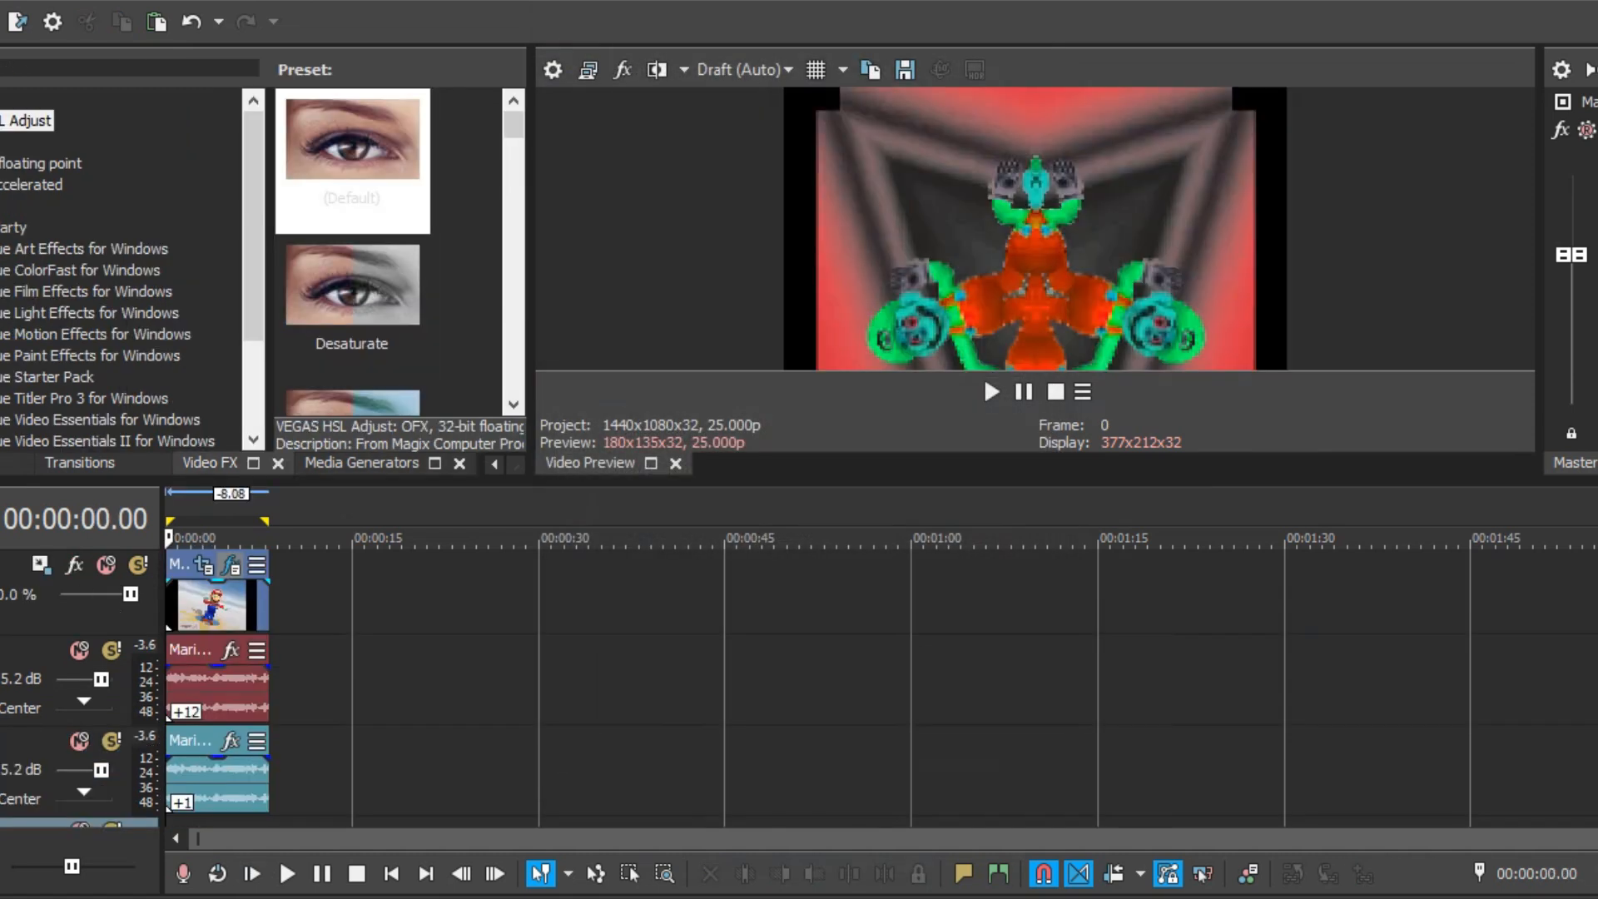
# Examine the Gradient Map, three Mirror and HSL Adjust settings in the mirrored Mario p2 video event's effects chain
pyautogui.click(231, 566)
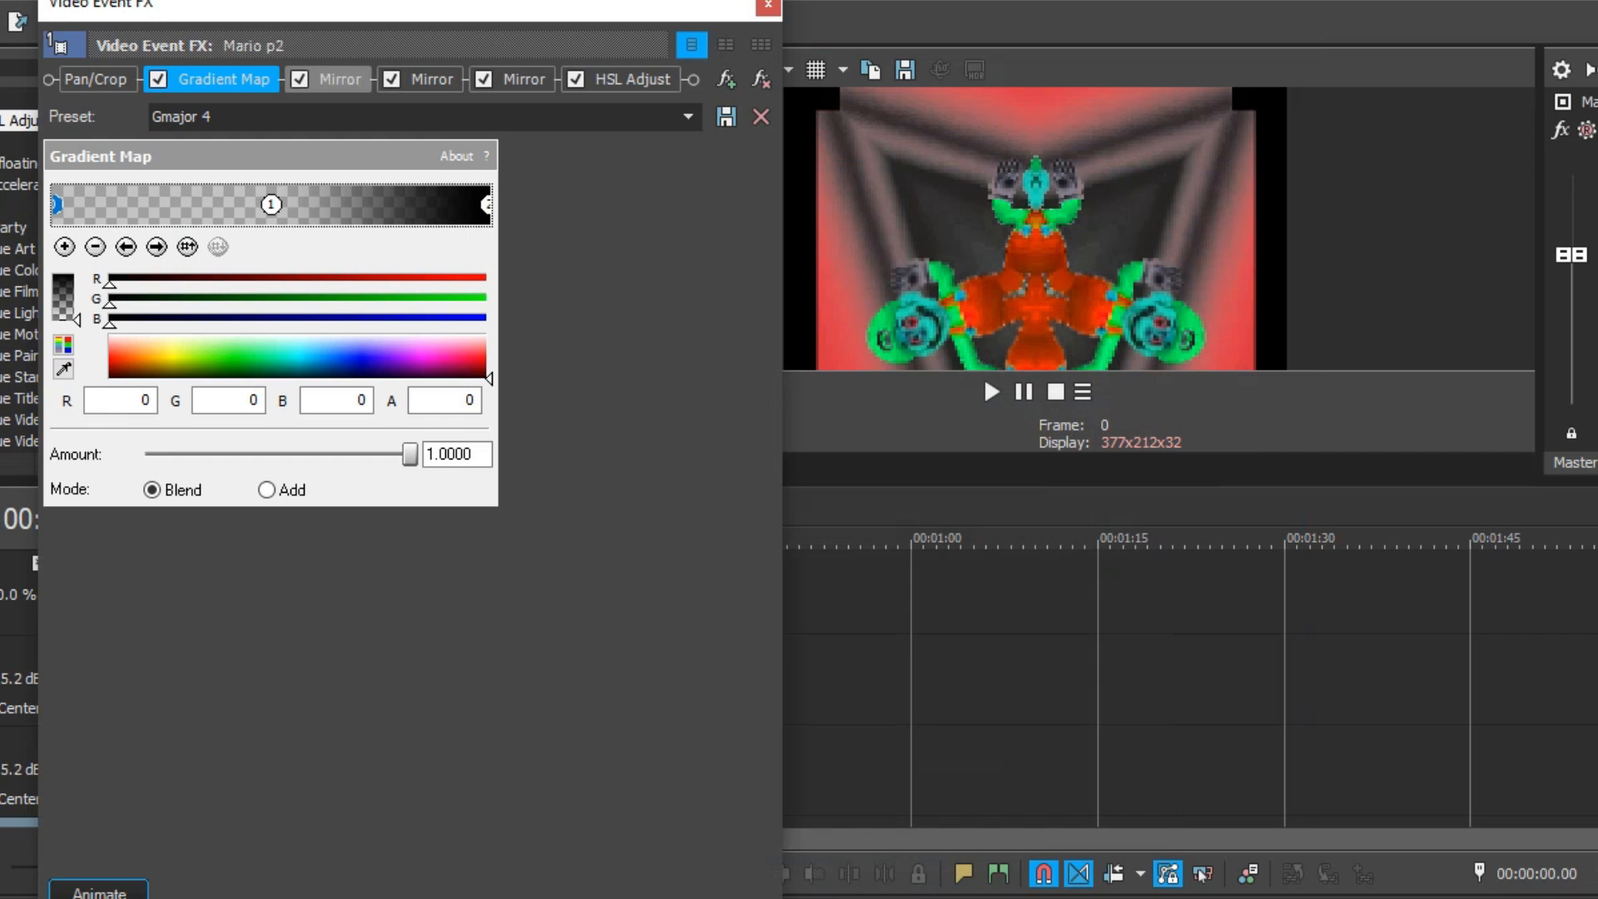
pyautogui.click(333, 79)
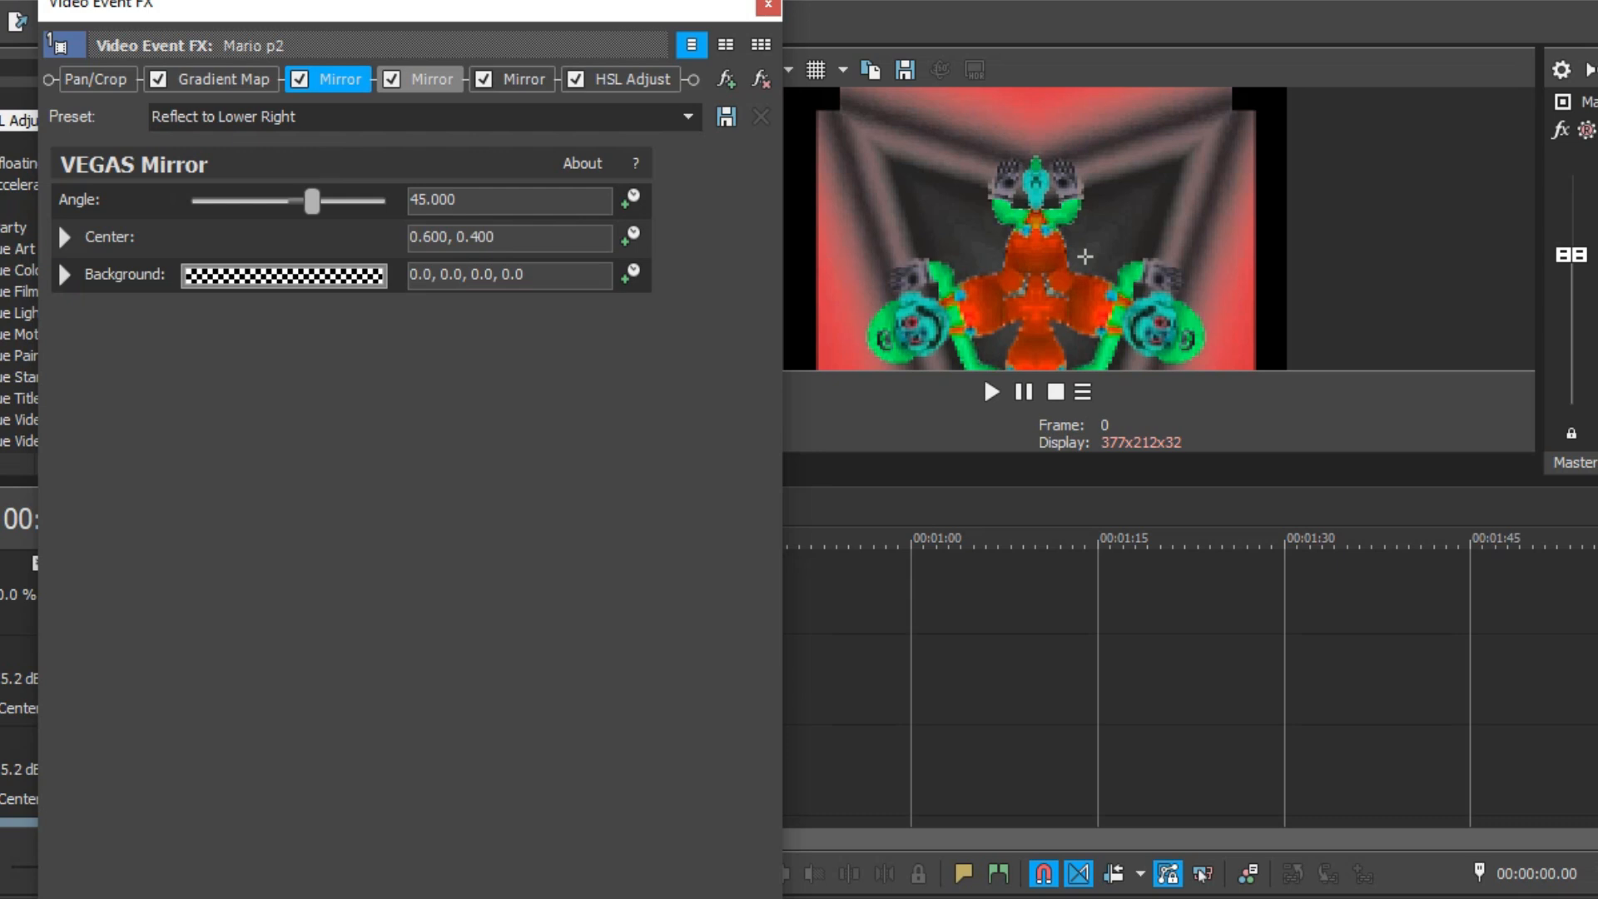
pyautogui.click(432, 79)
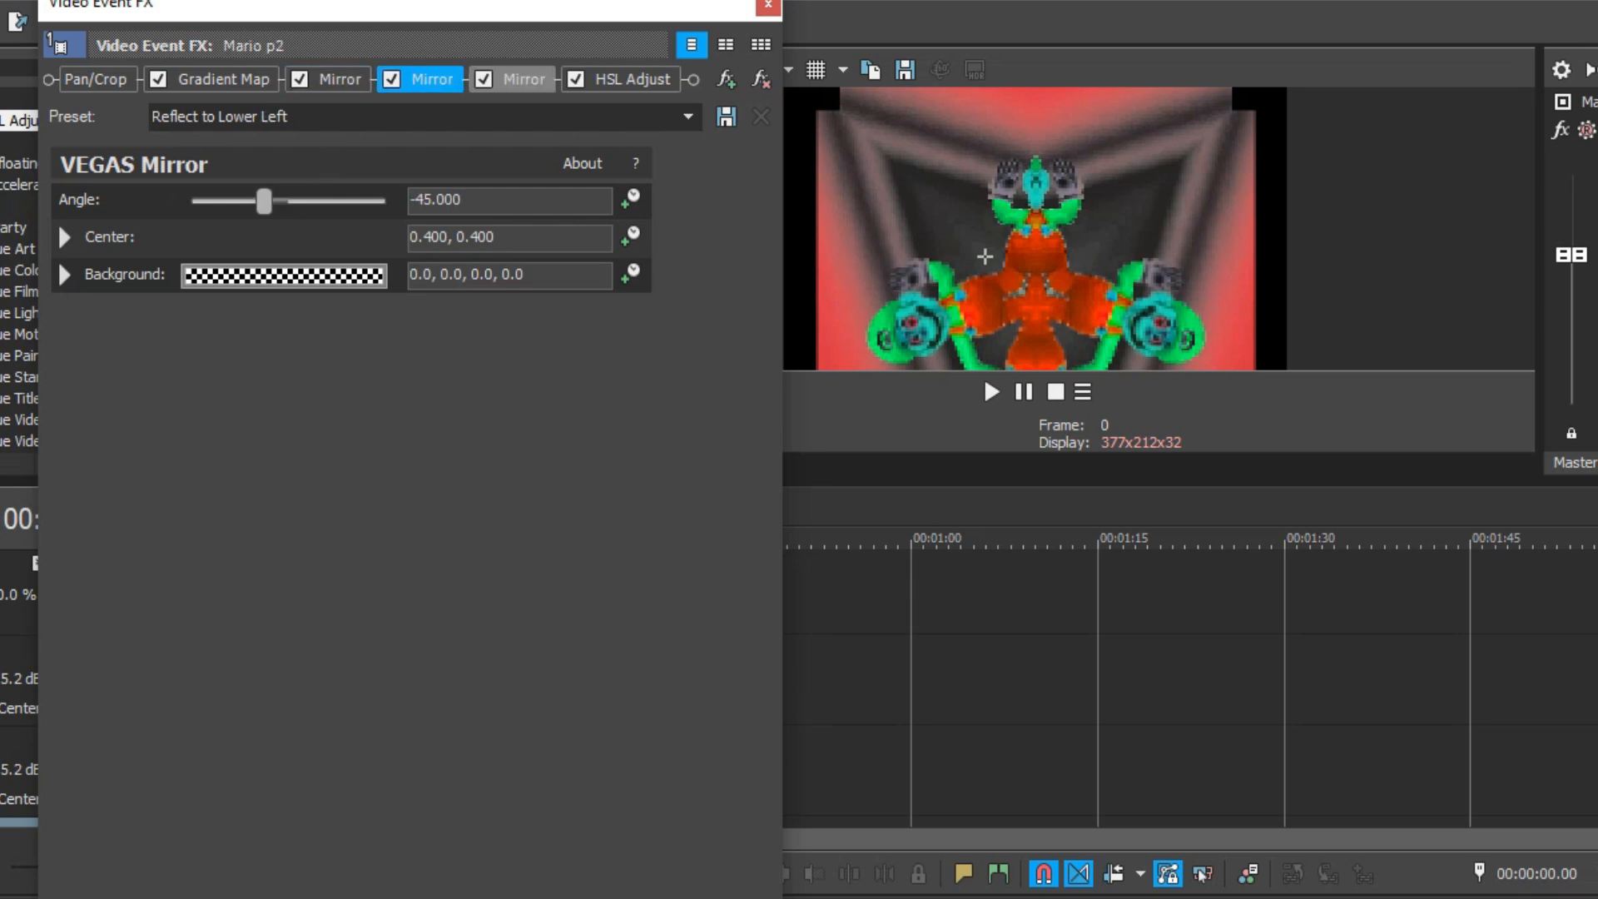
pyautogui.click(524, 79)
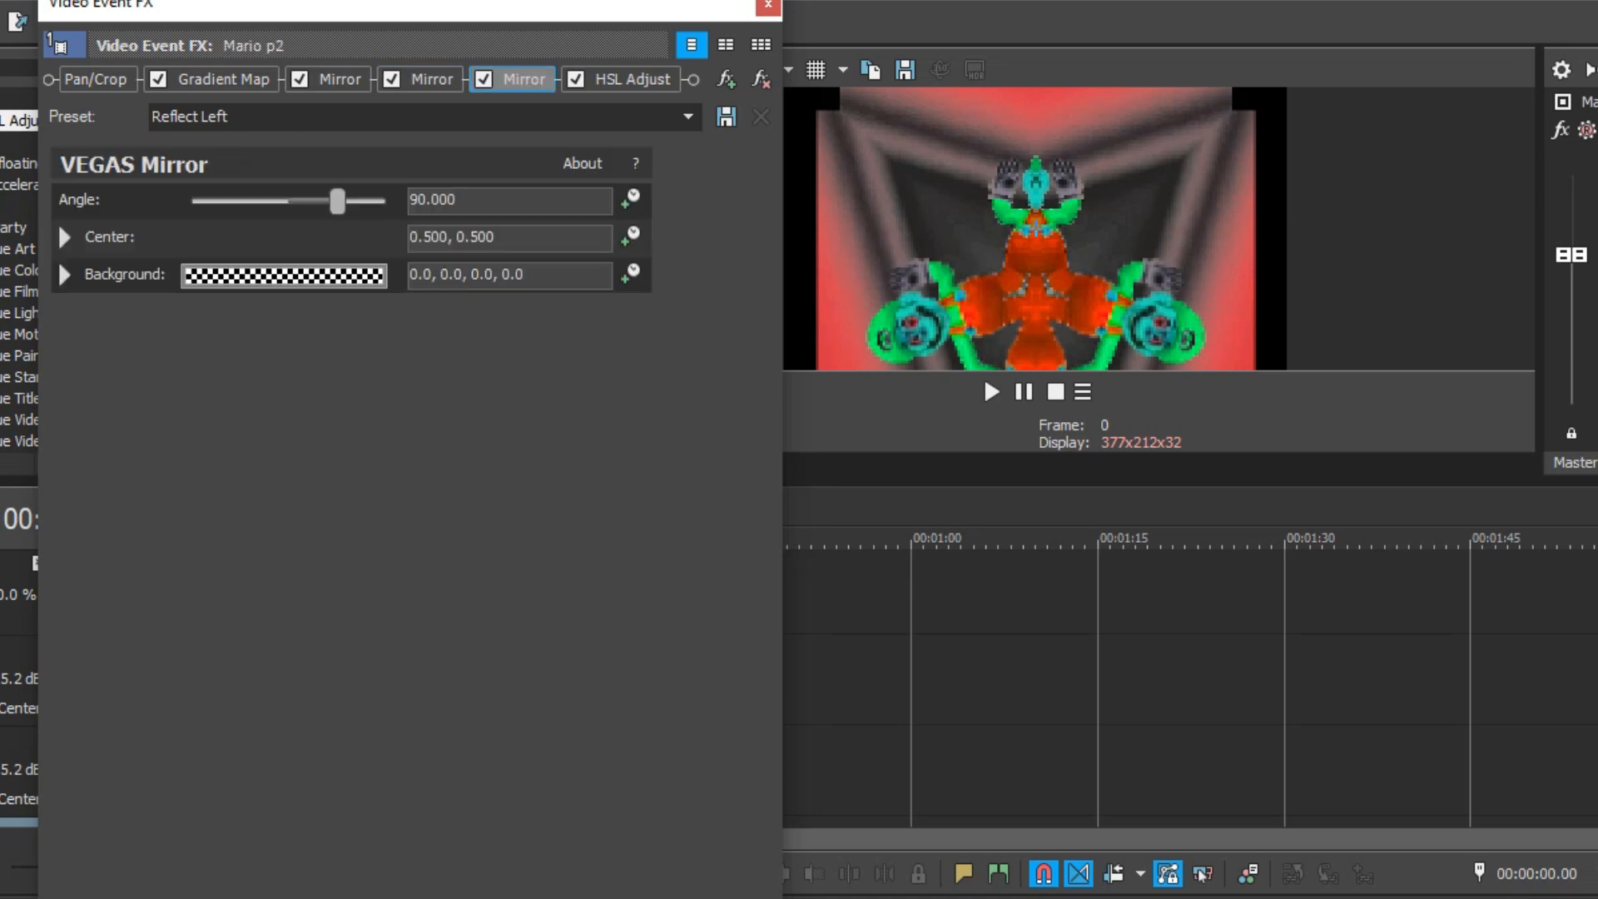
pyautogui.click(632, 80)
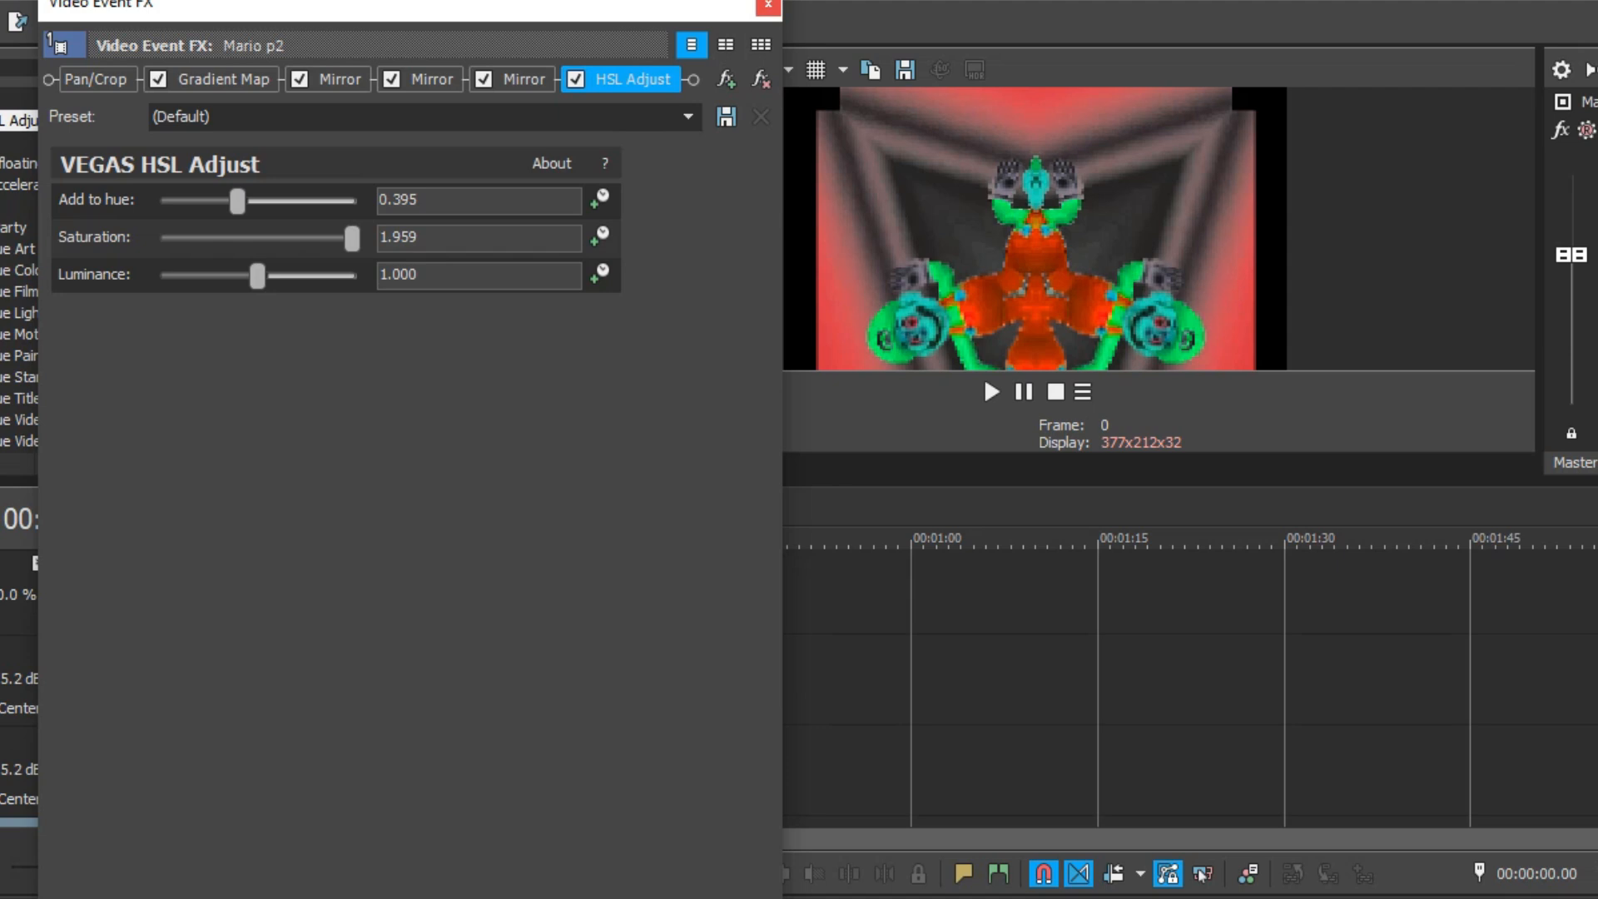
pyautogui.click(768, 5)
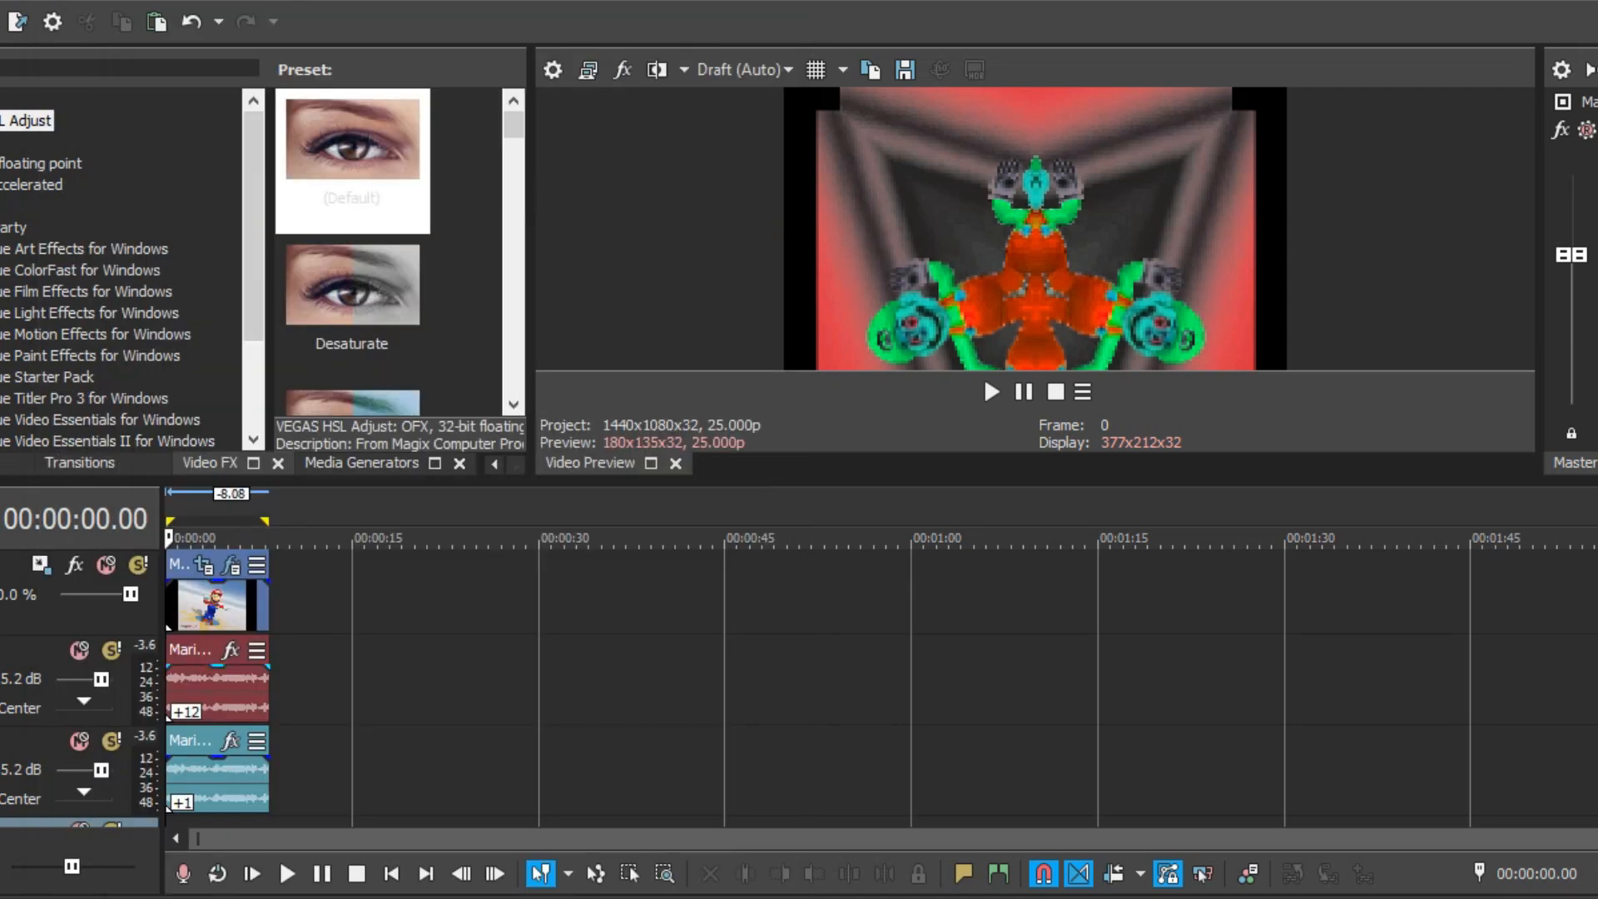
# Check the pitch-shift method, stretch attributes and pitch change of the red and teal audio events in the mirrored version
pyautogui.rightClick(200, 674)
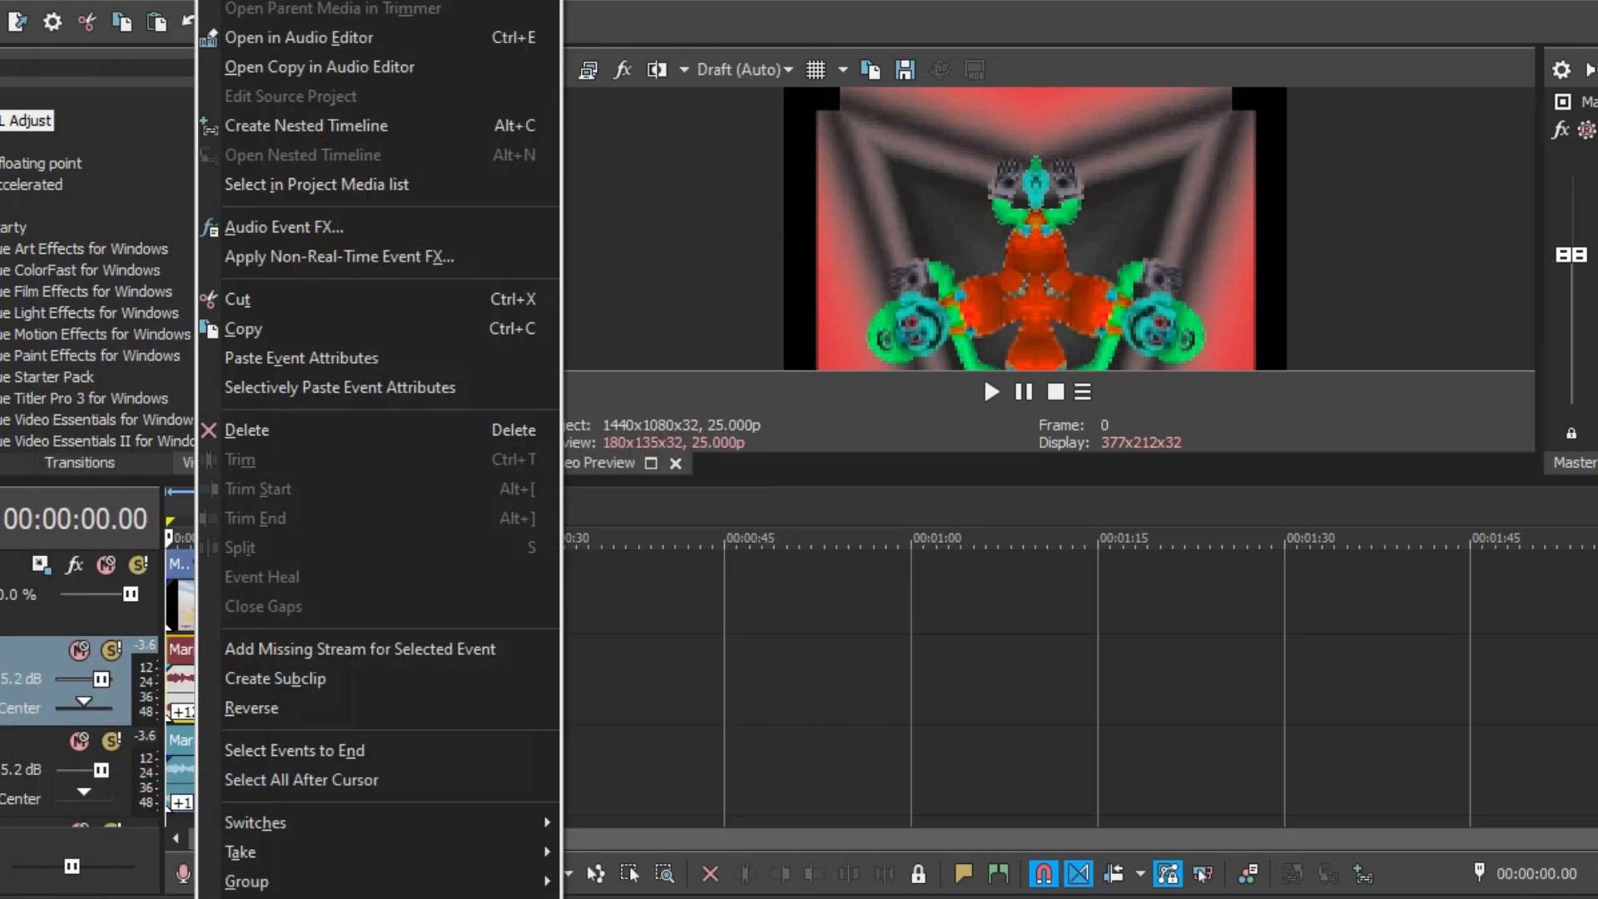
pyautogui.click(258, 898)
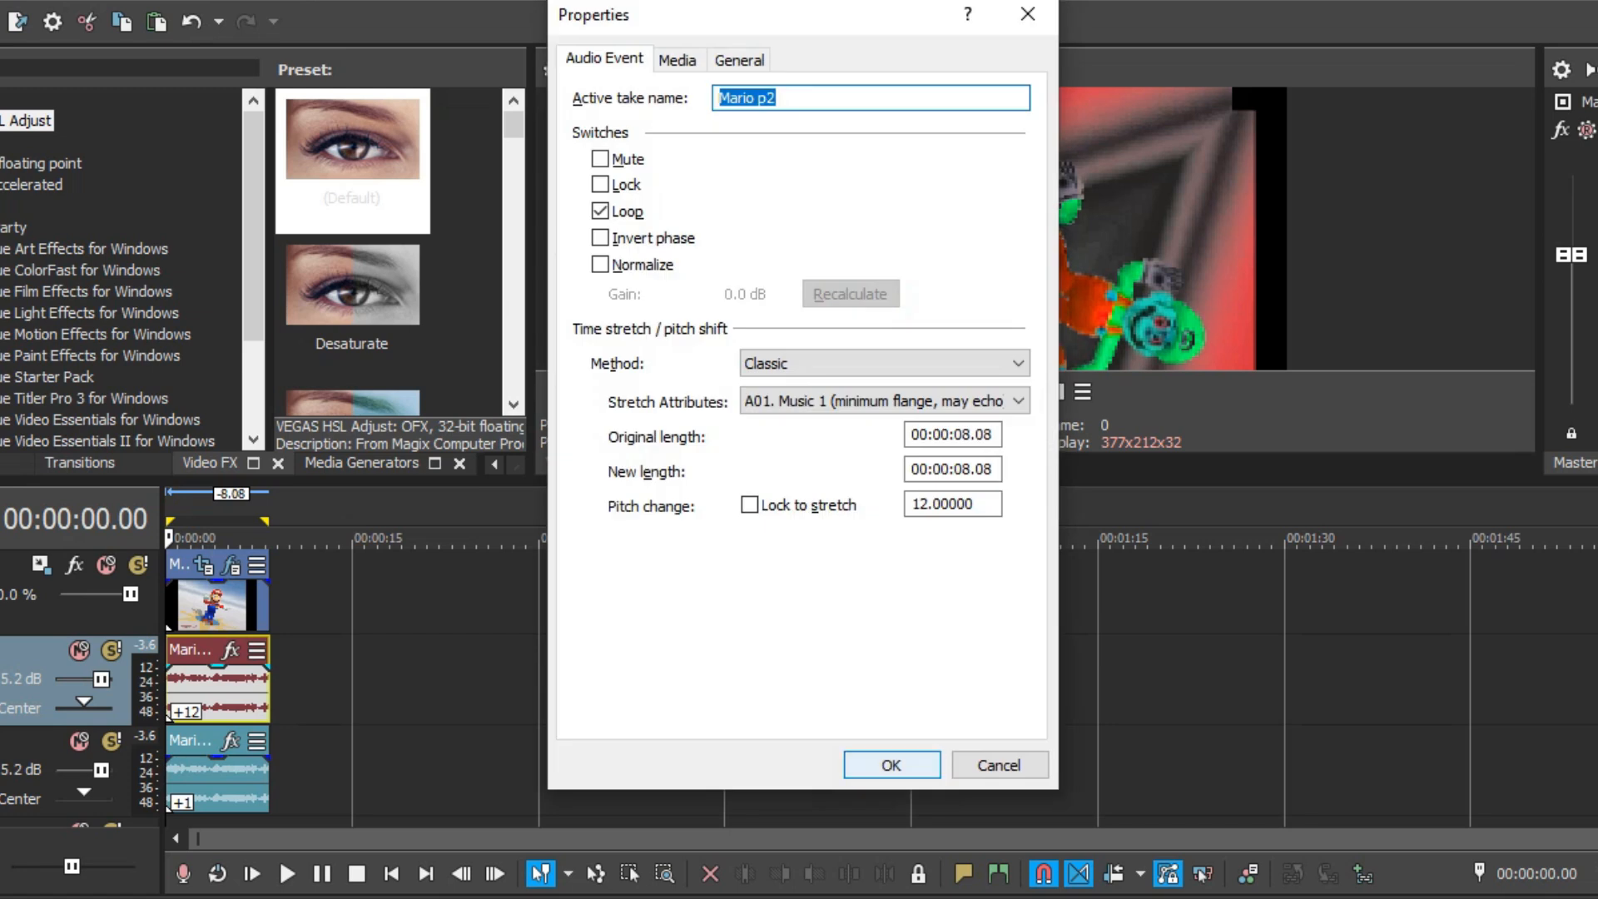
pyautogui.click(892, 765)
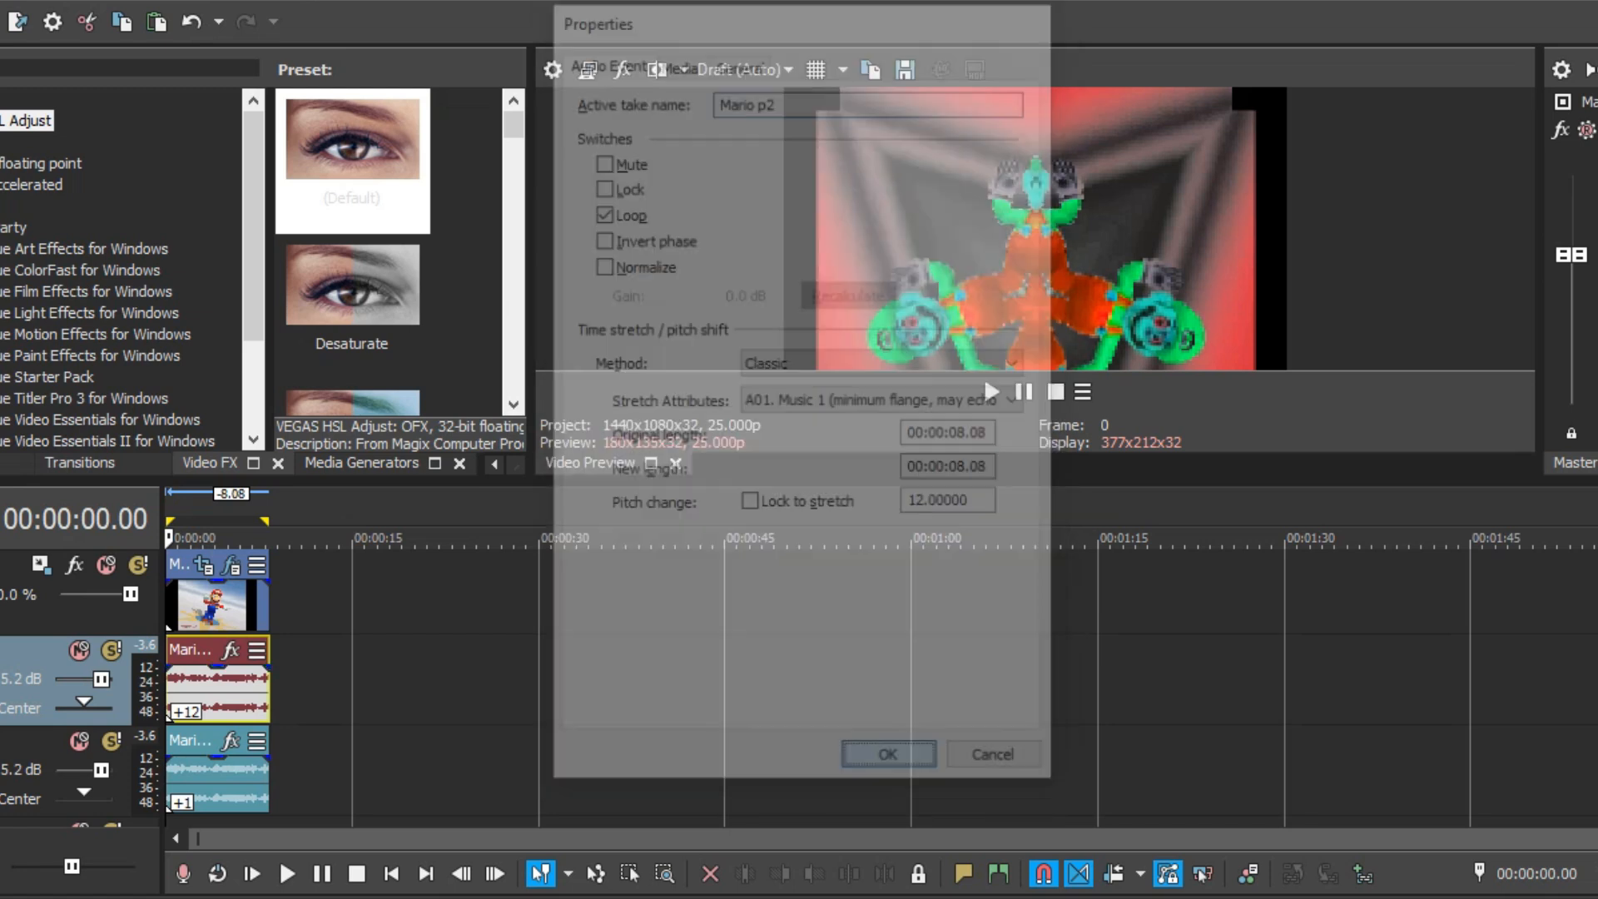
pyautogui.rightClick(200, 771)
pyautogui.click(258, 894)
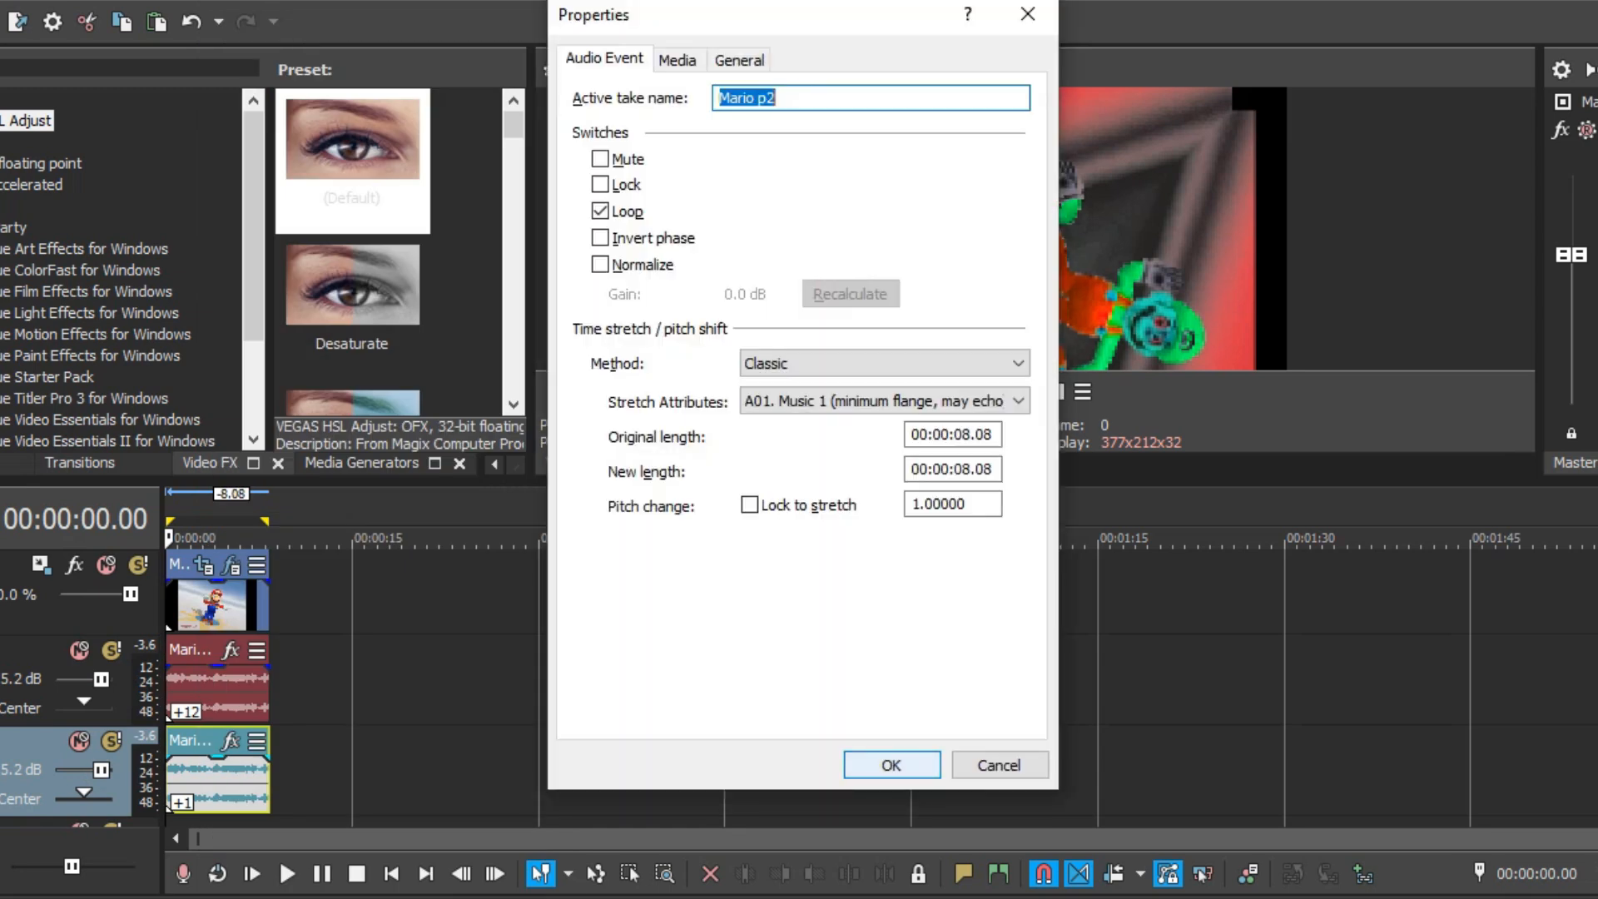
pyautogui.press('Return')
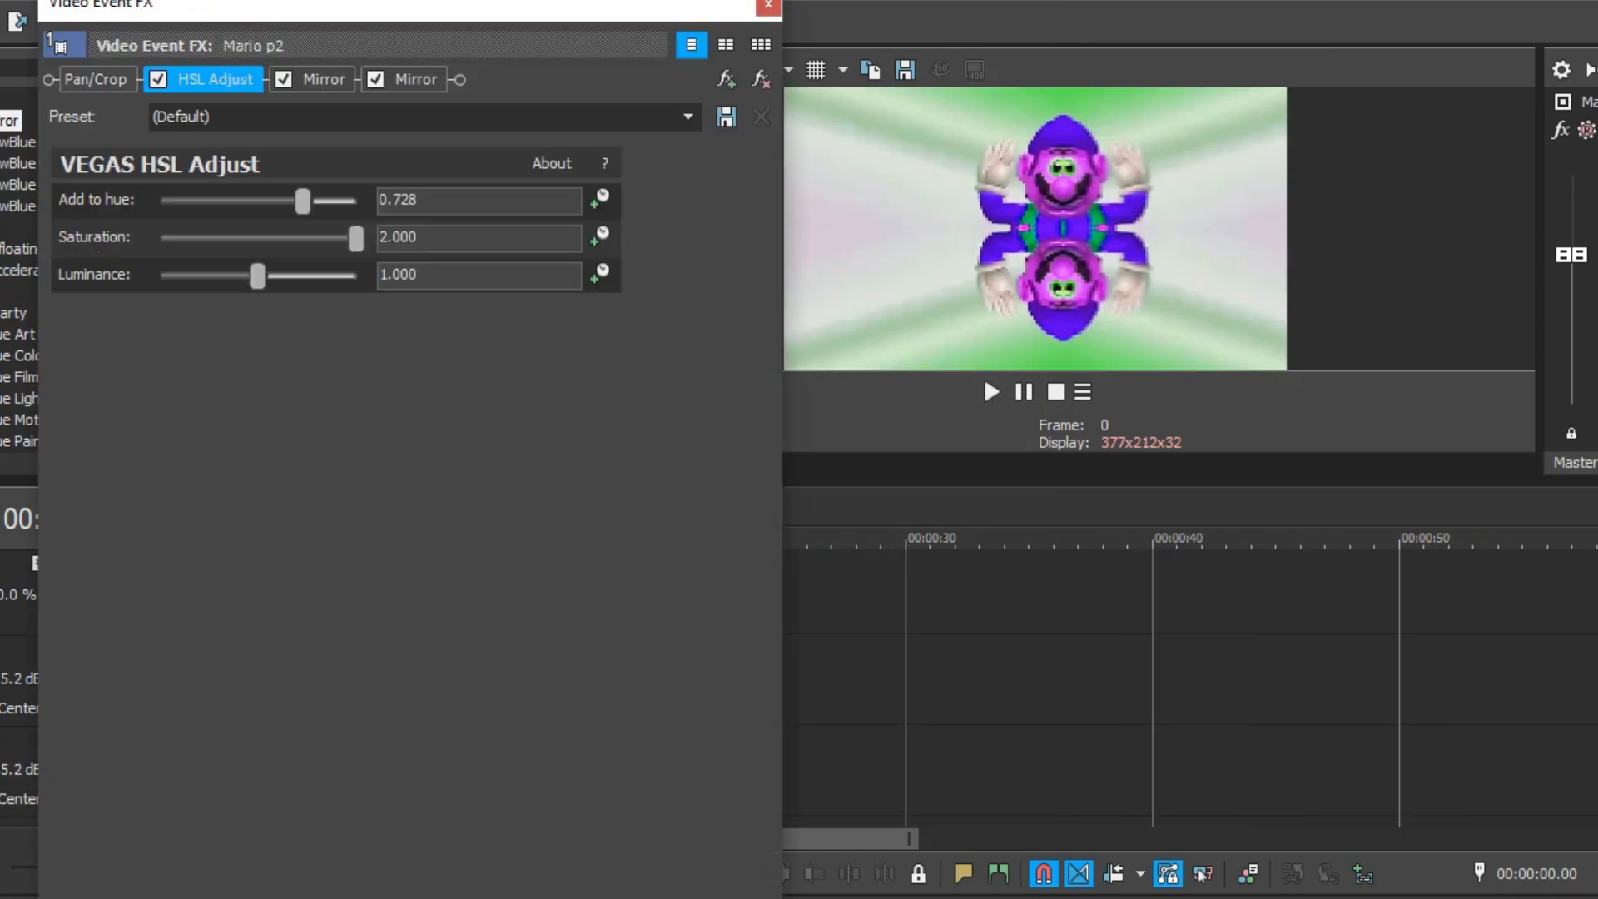
# Examine both Mirror effects that follow HSL Adjust in the Mario p2 video event's effects chain
pyautogui.click(323, 79)
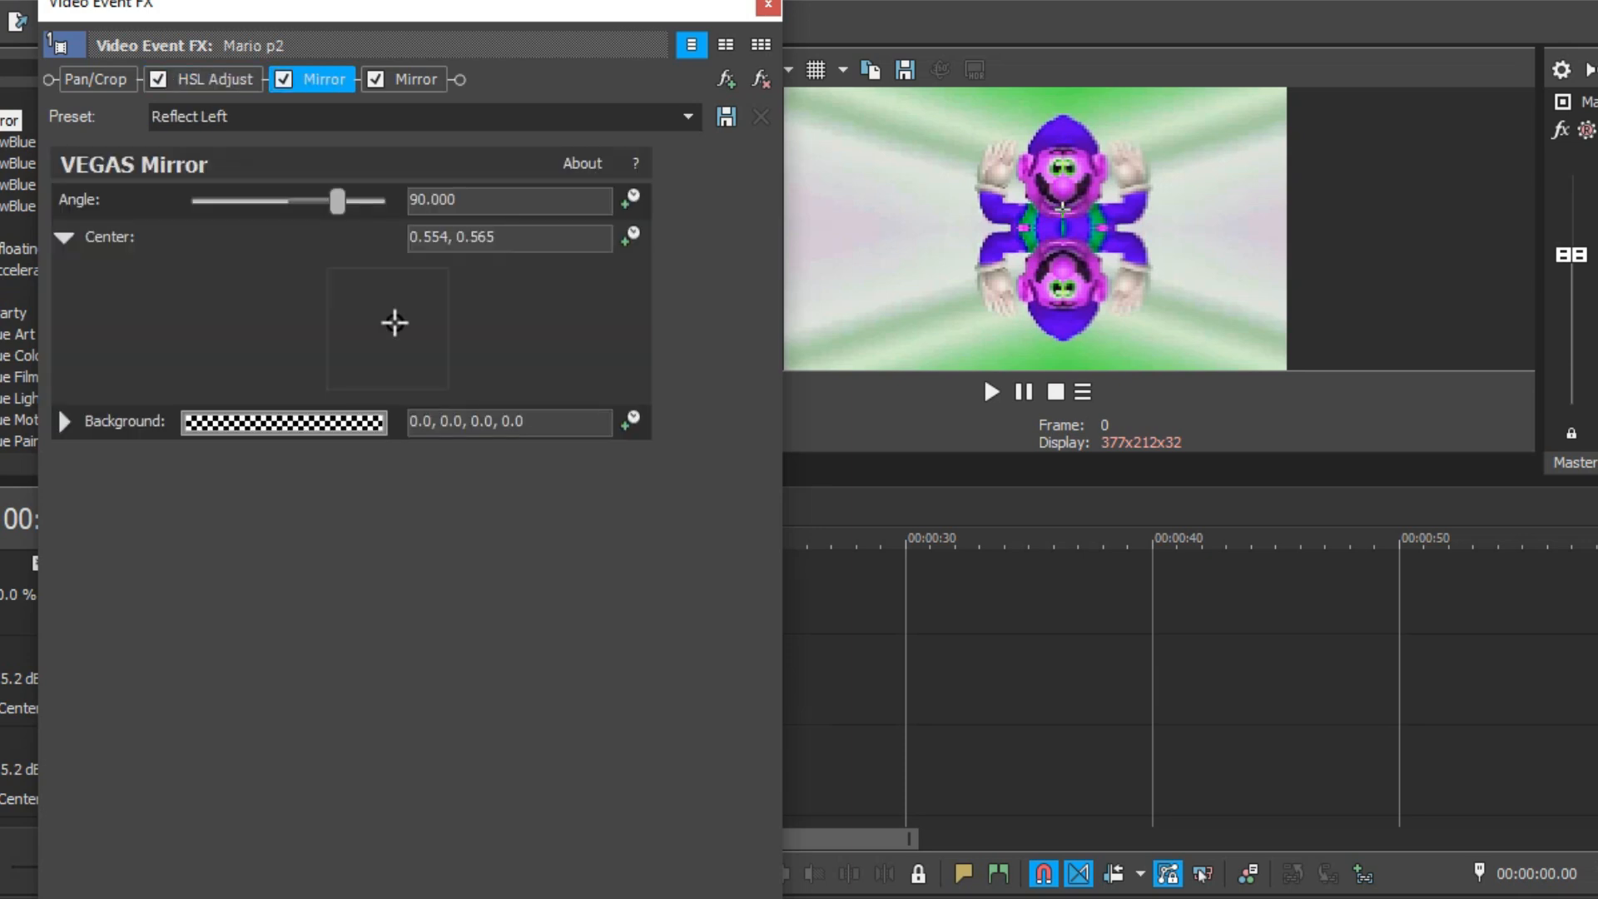
pyautogui.click(408, 79)
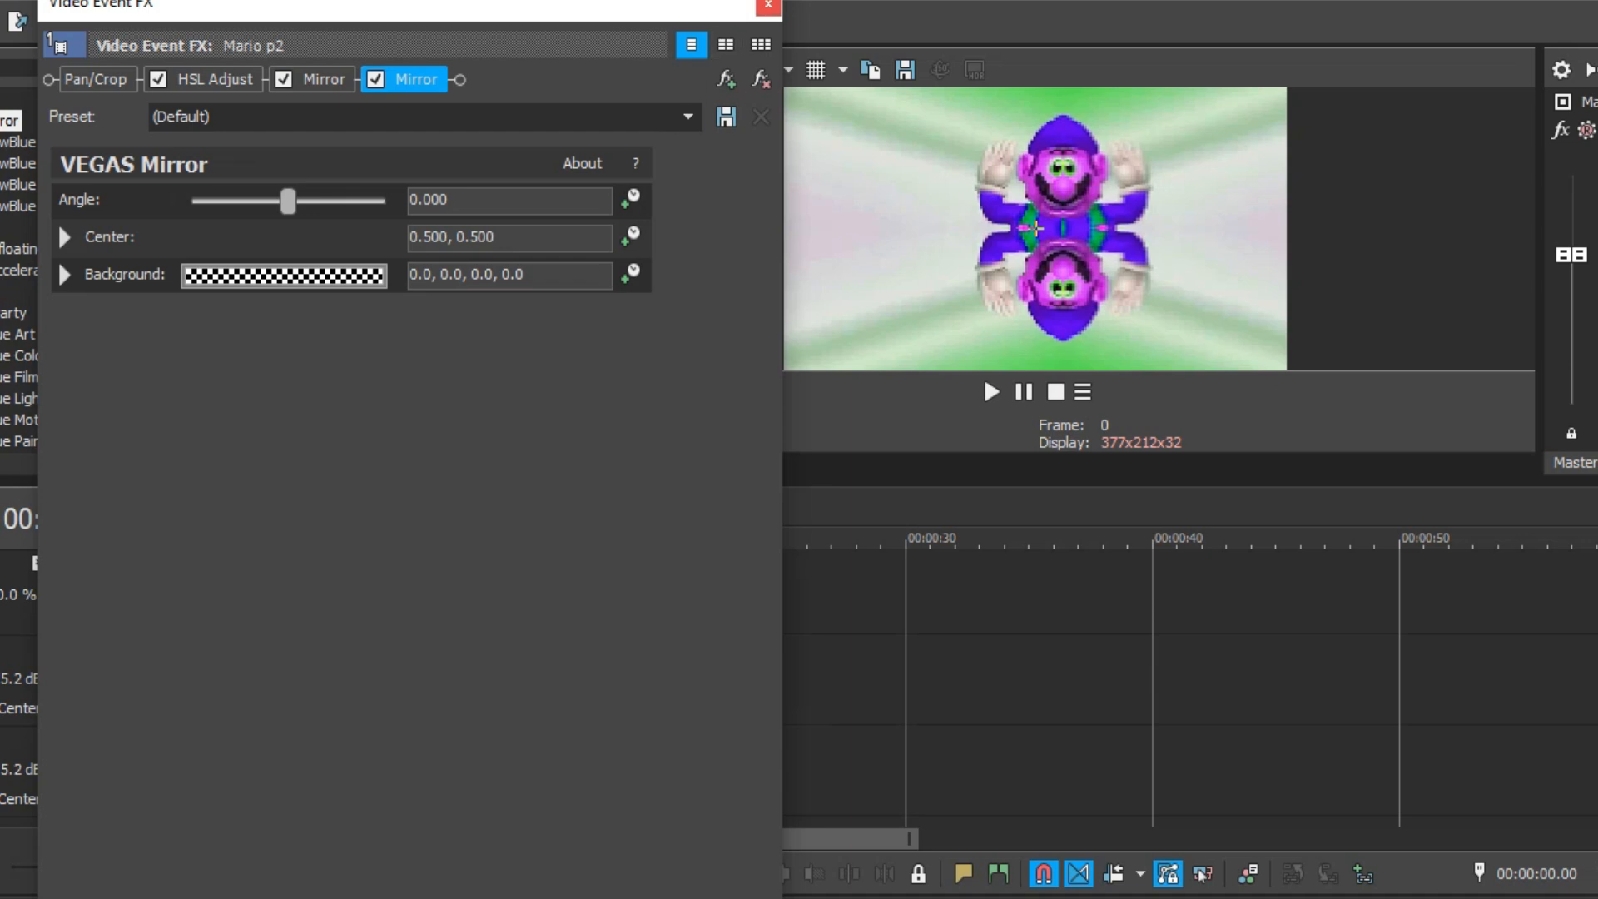
pyautogui.click(769, 6)
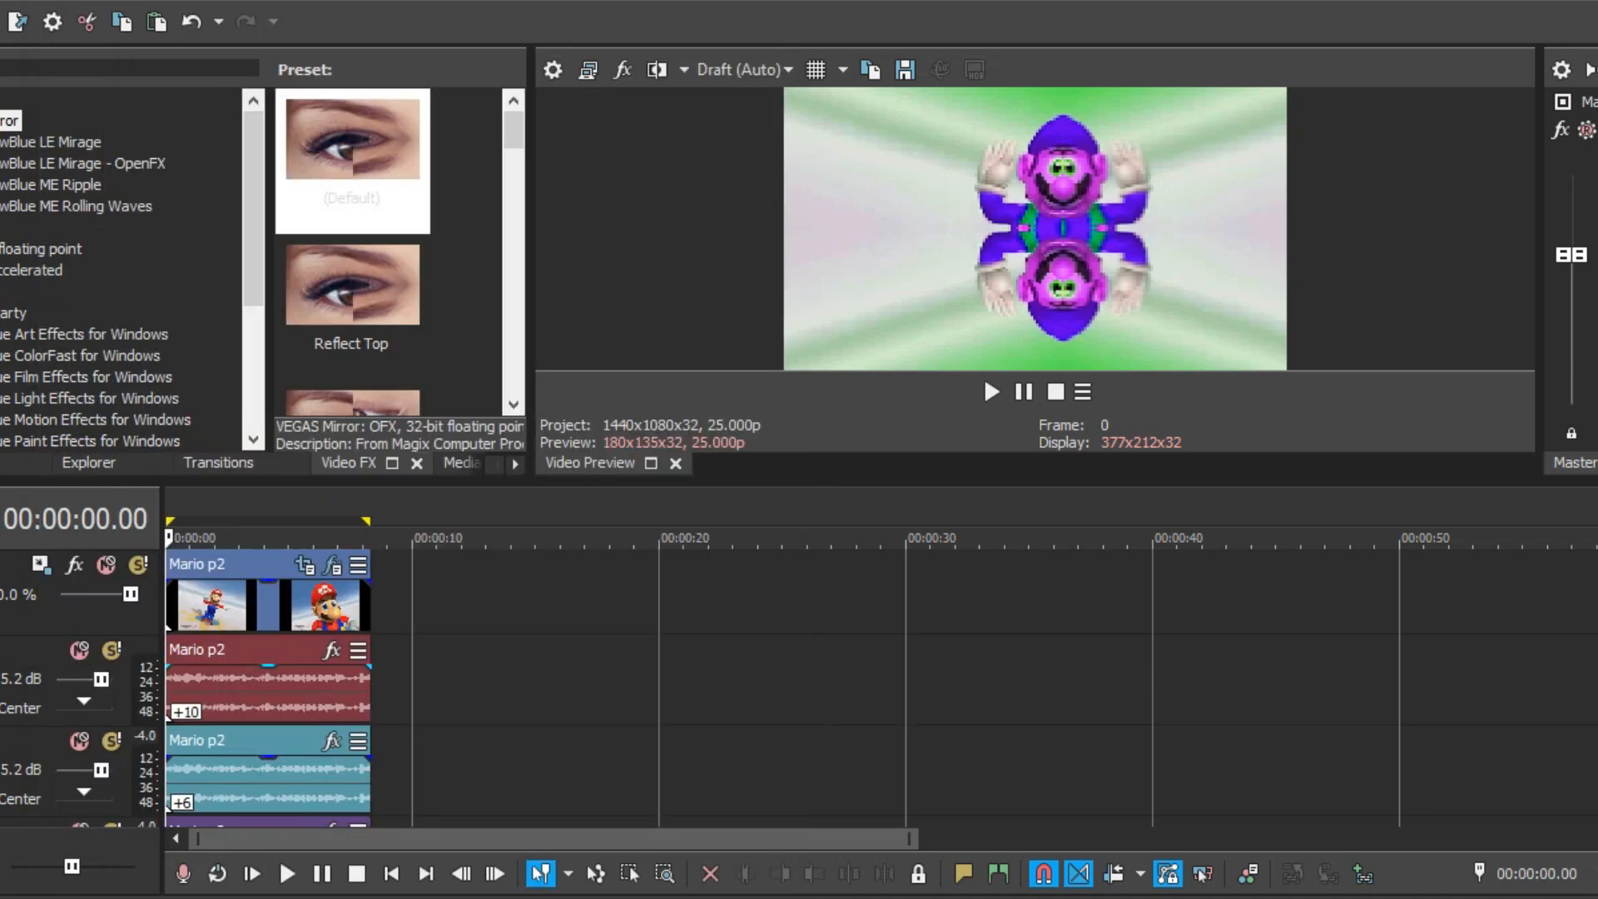
# Check the method, stretch attributes and pitch change in the properties of the red first and teal second audio events
pyautogui.rightClick(233, 616)
pyautogui.click(291, 897)
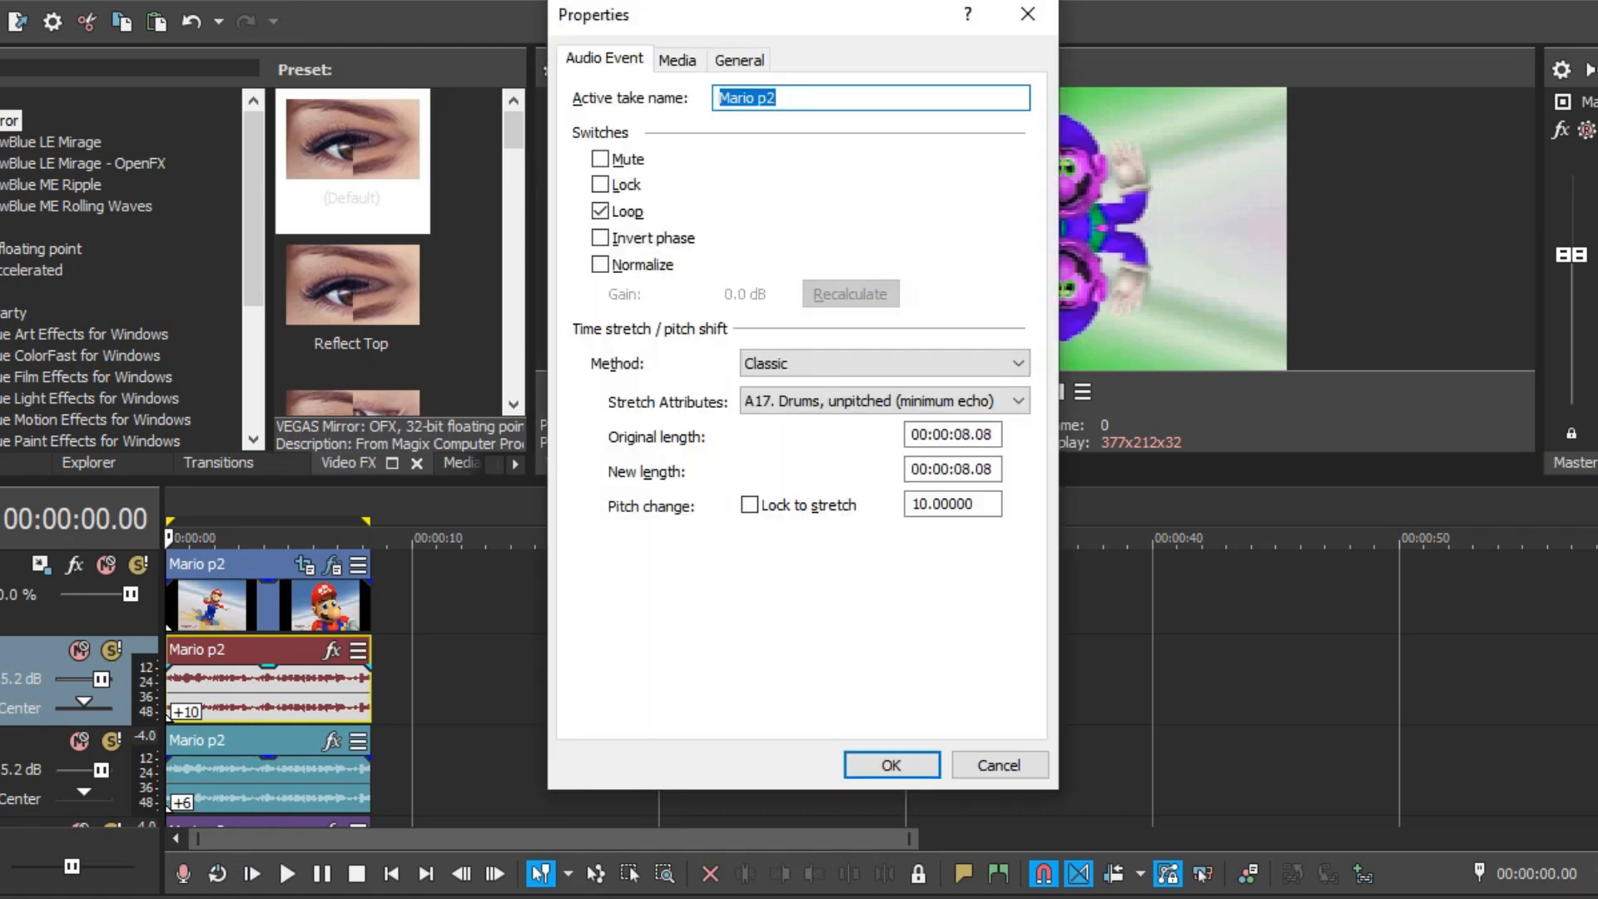
pyautogui.click(892, 765)
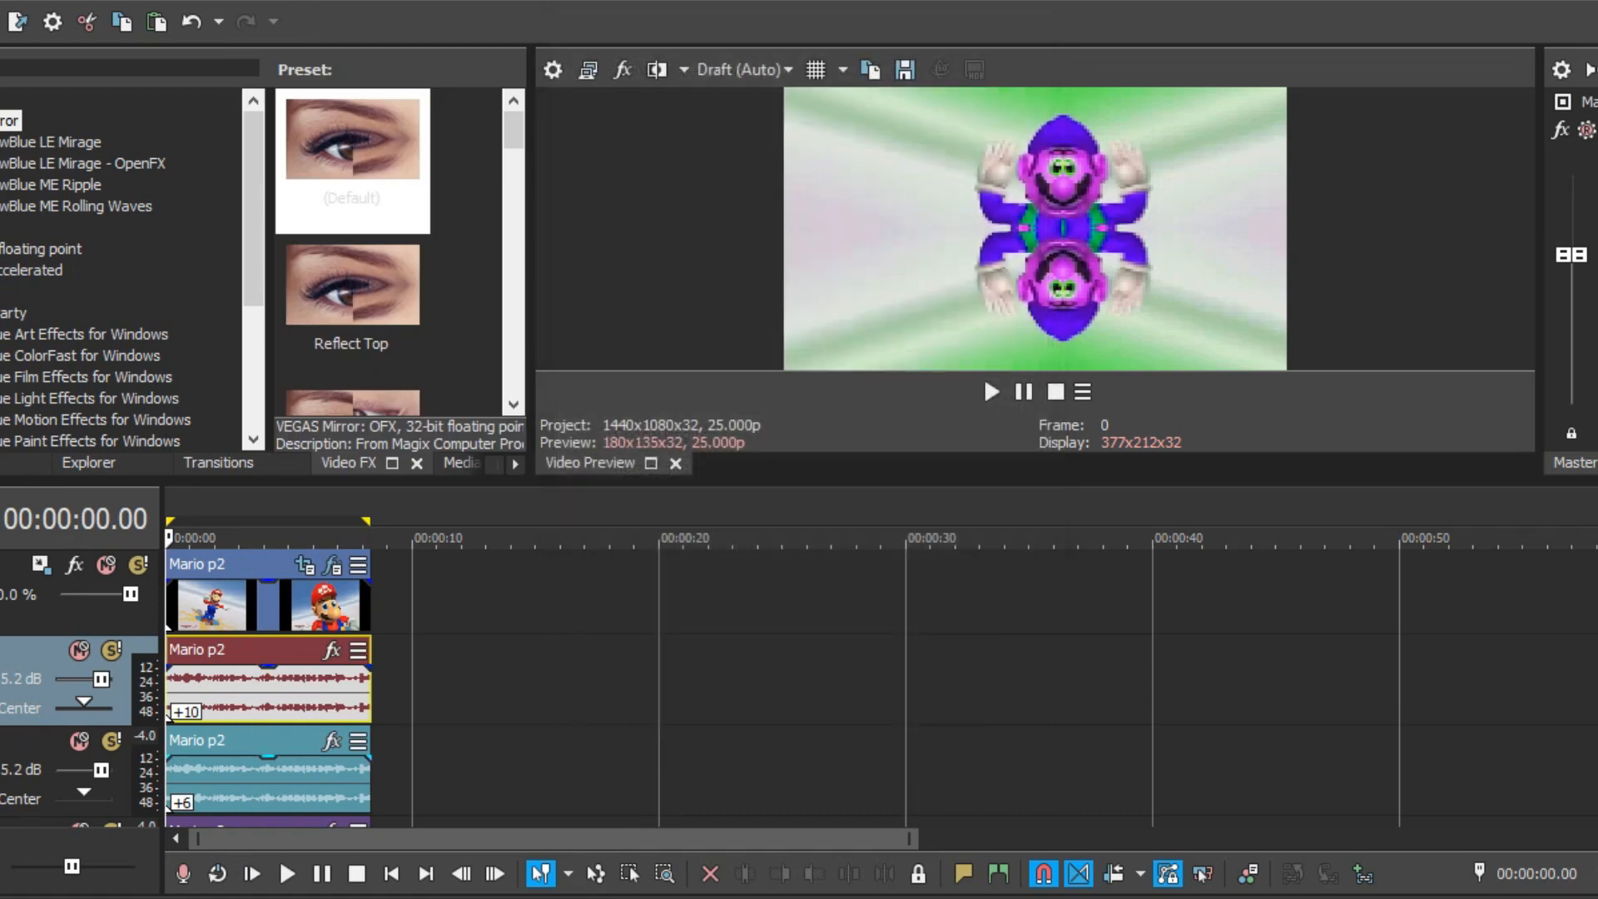
pyautogui.rightClick(231, 776)
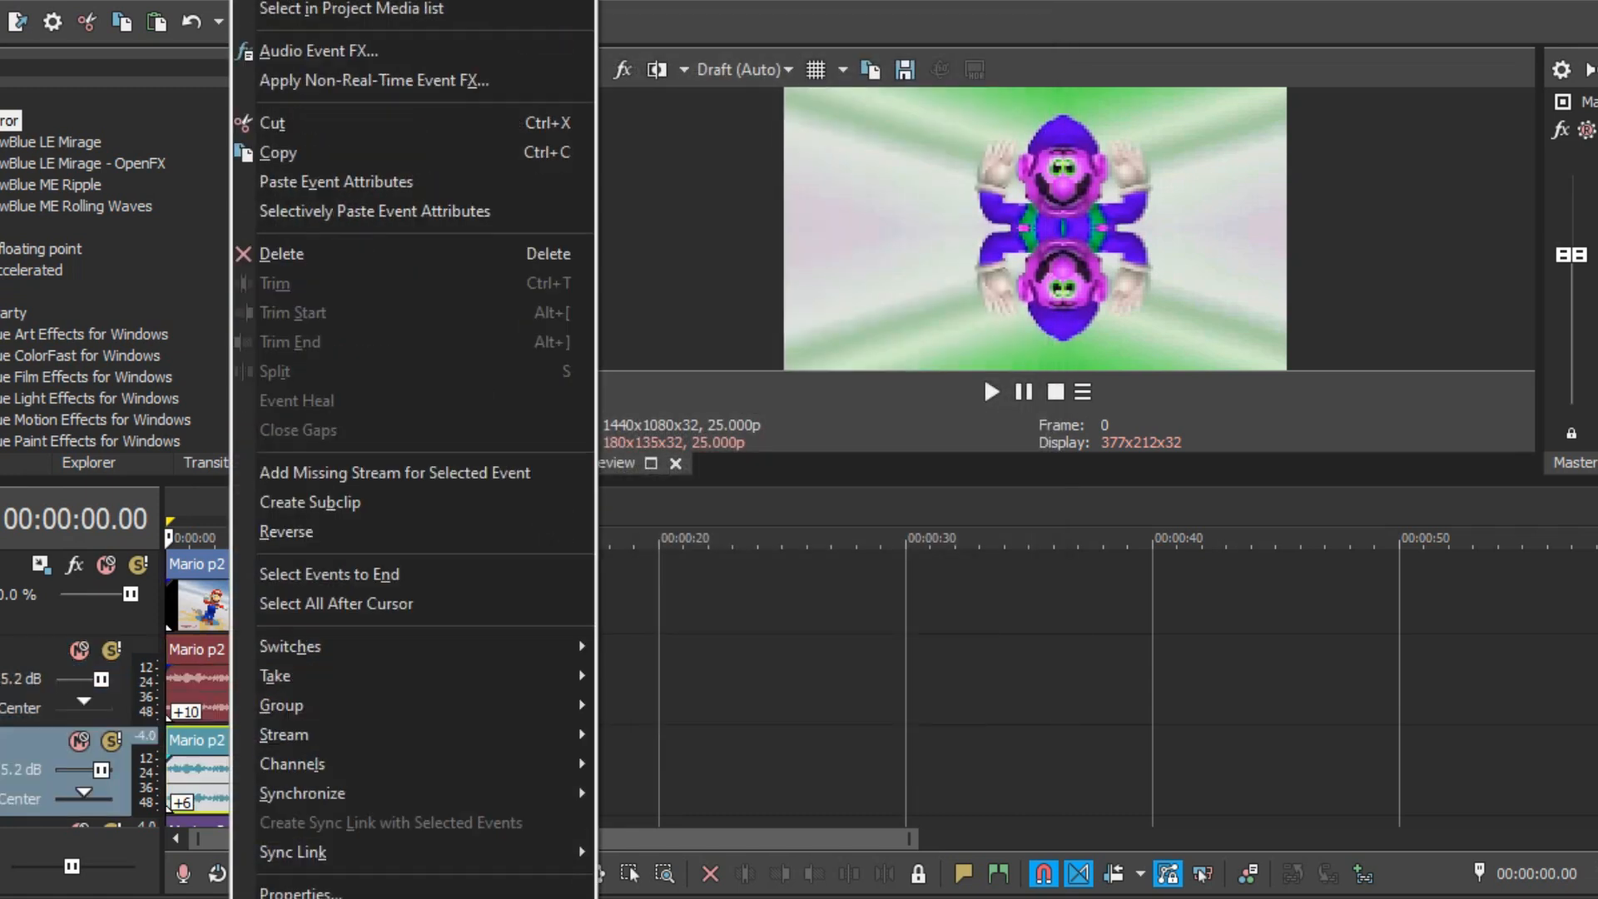
pyautogui.click(293, 893)
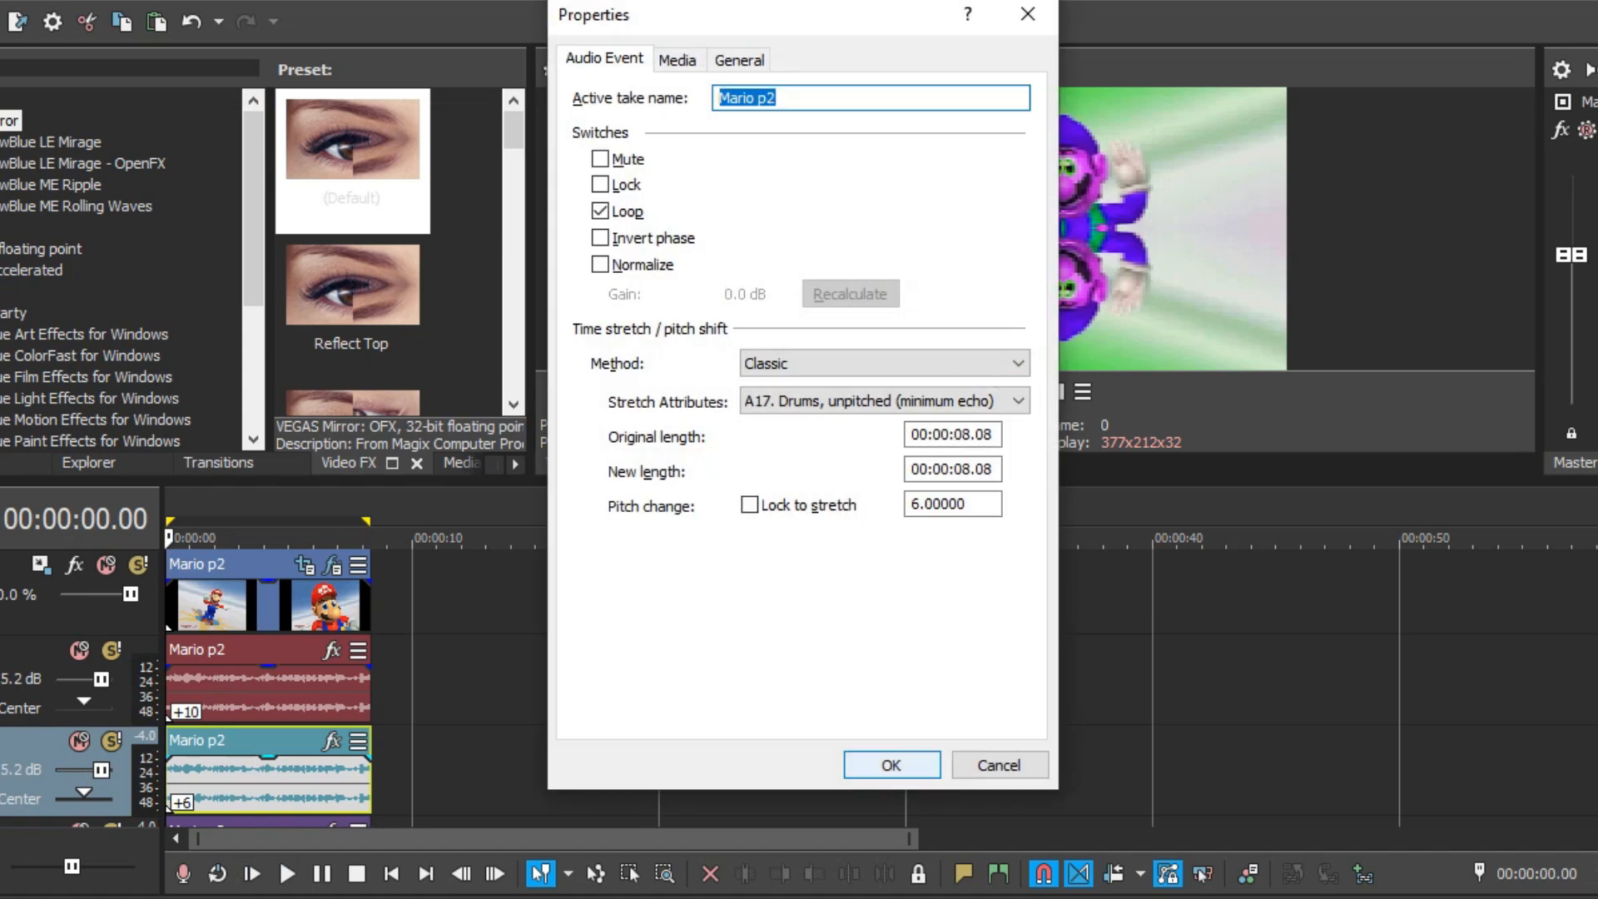
pyautogui.click(892, 765)
# Check the method, stretch attributes and pitch change in the properties of the purple third and green fourth audio events
pyautogui.scroll(-1, 267, 683)
pyautogui.scroll(-1, 267, 683)
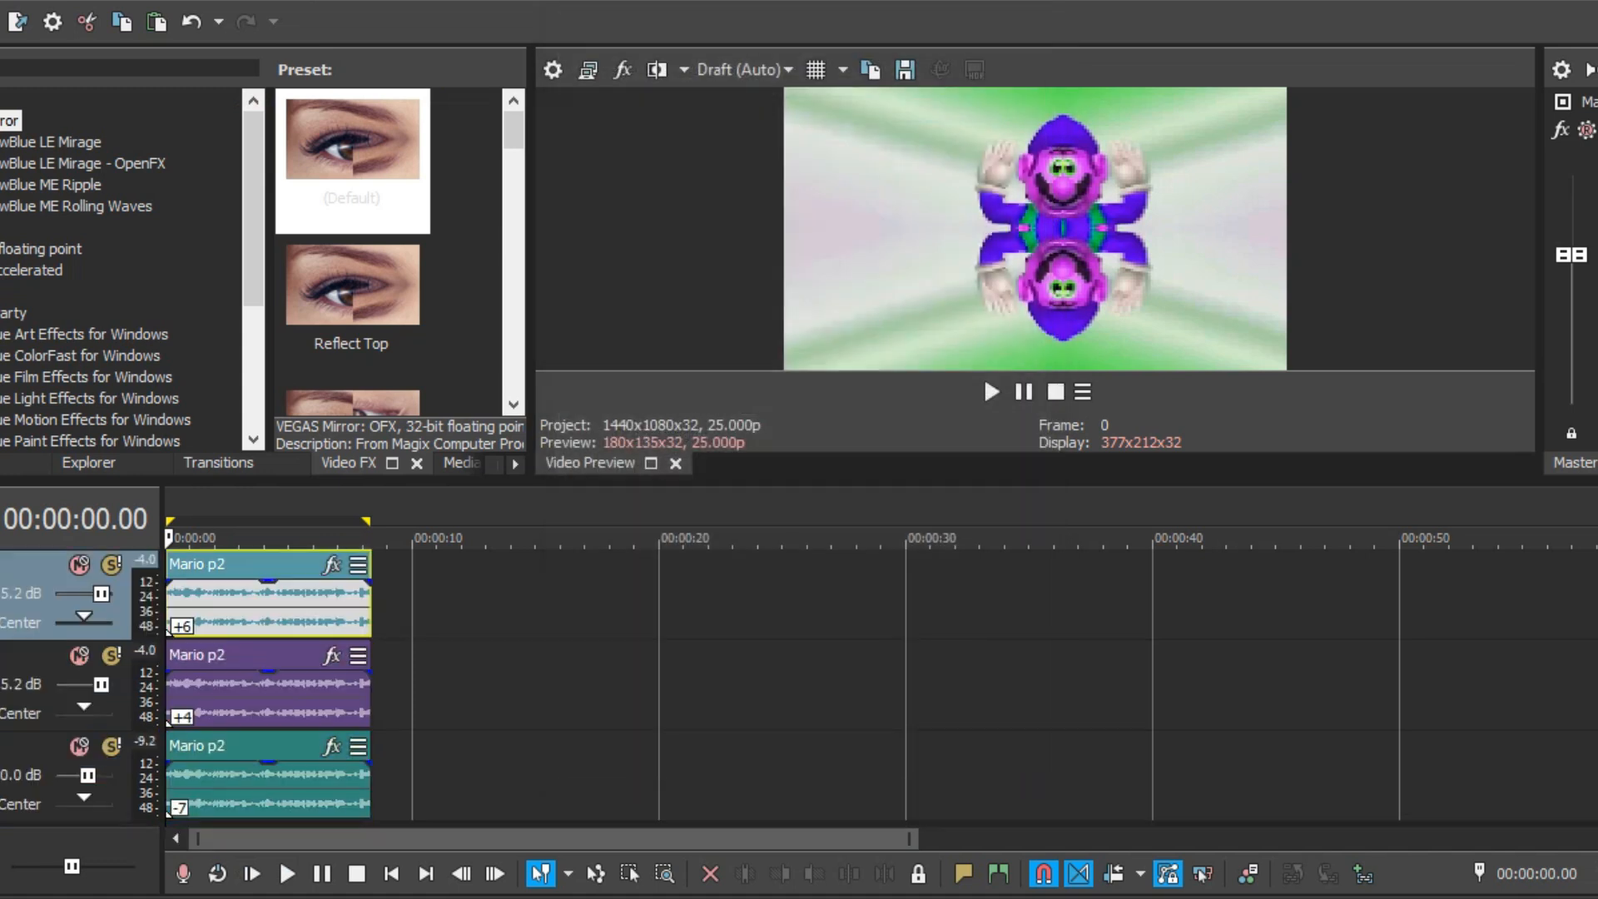
pyautogui.rightClick(230, 684)
pyautogui.click(293, 893)
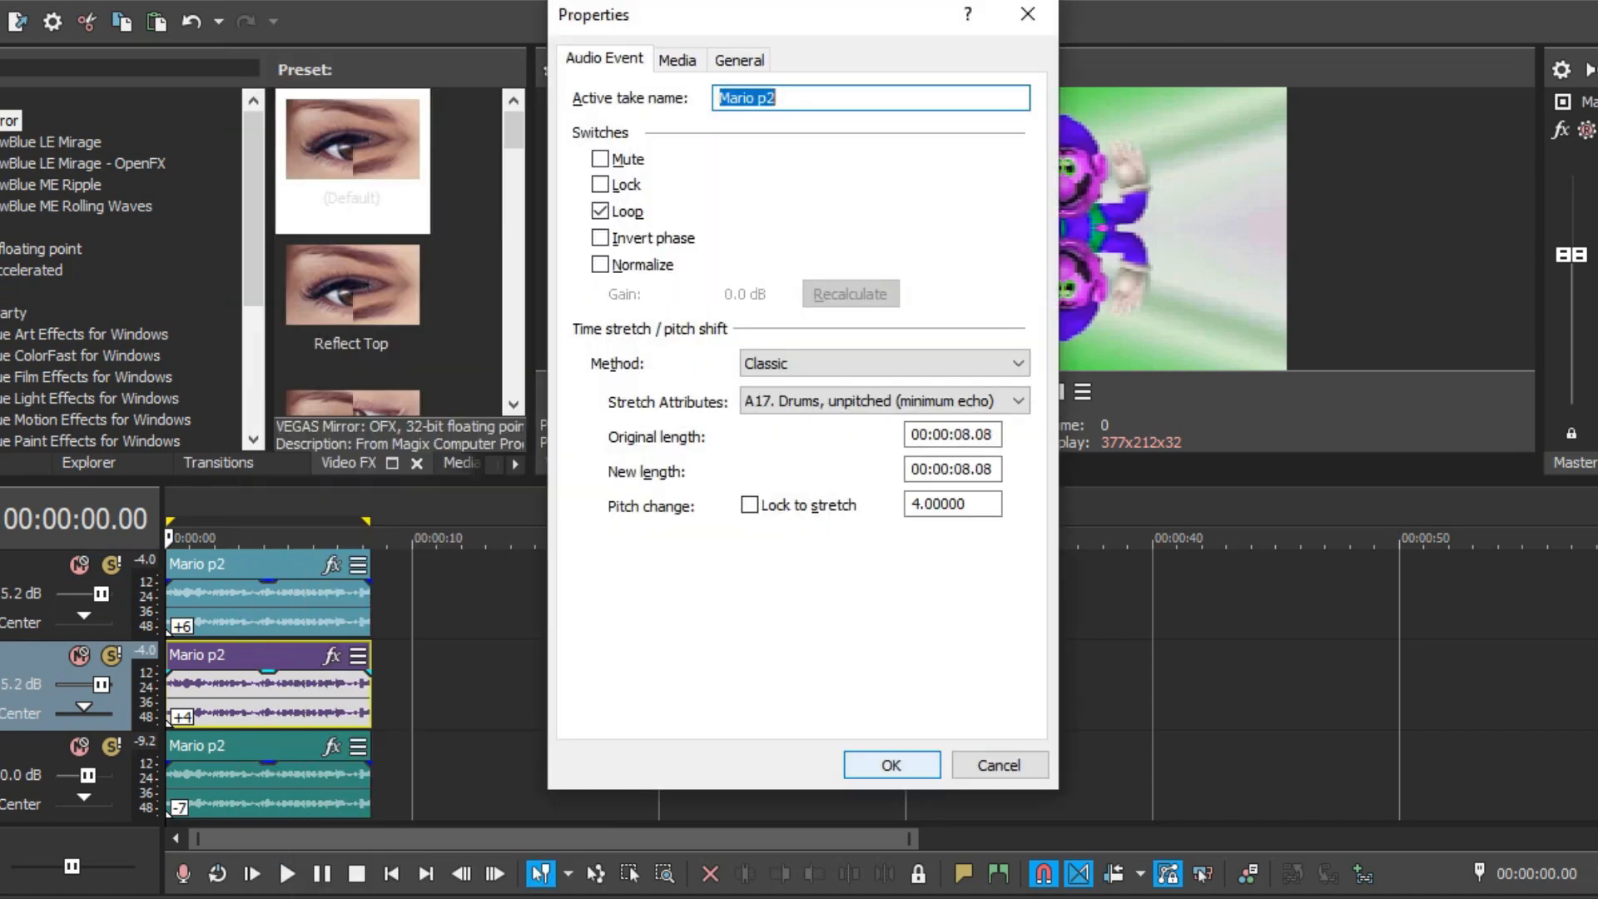
pyautogui.click(891, 765)
pyautogui.rightClick(248, 776)
pyautogui.click(309, 891)
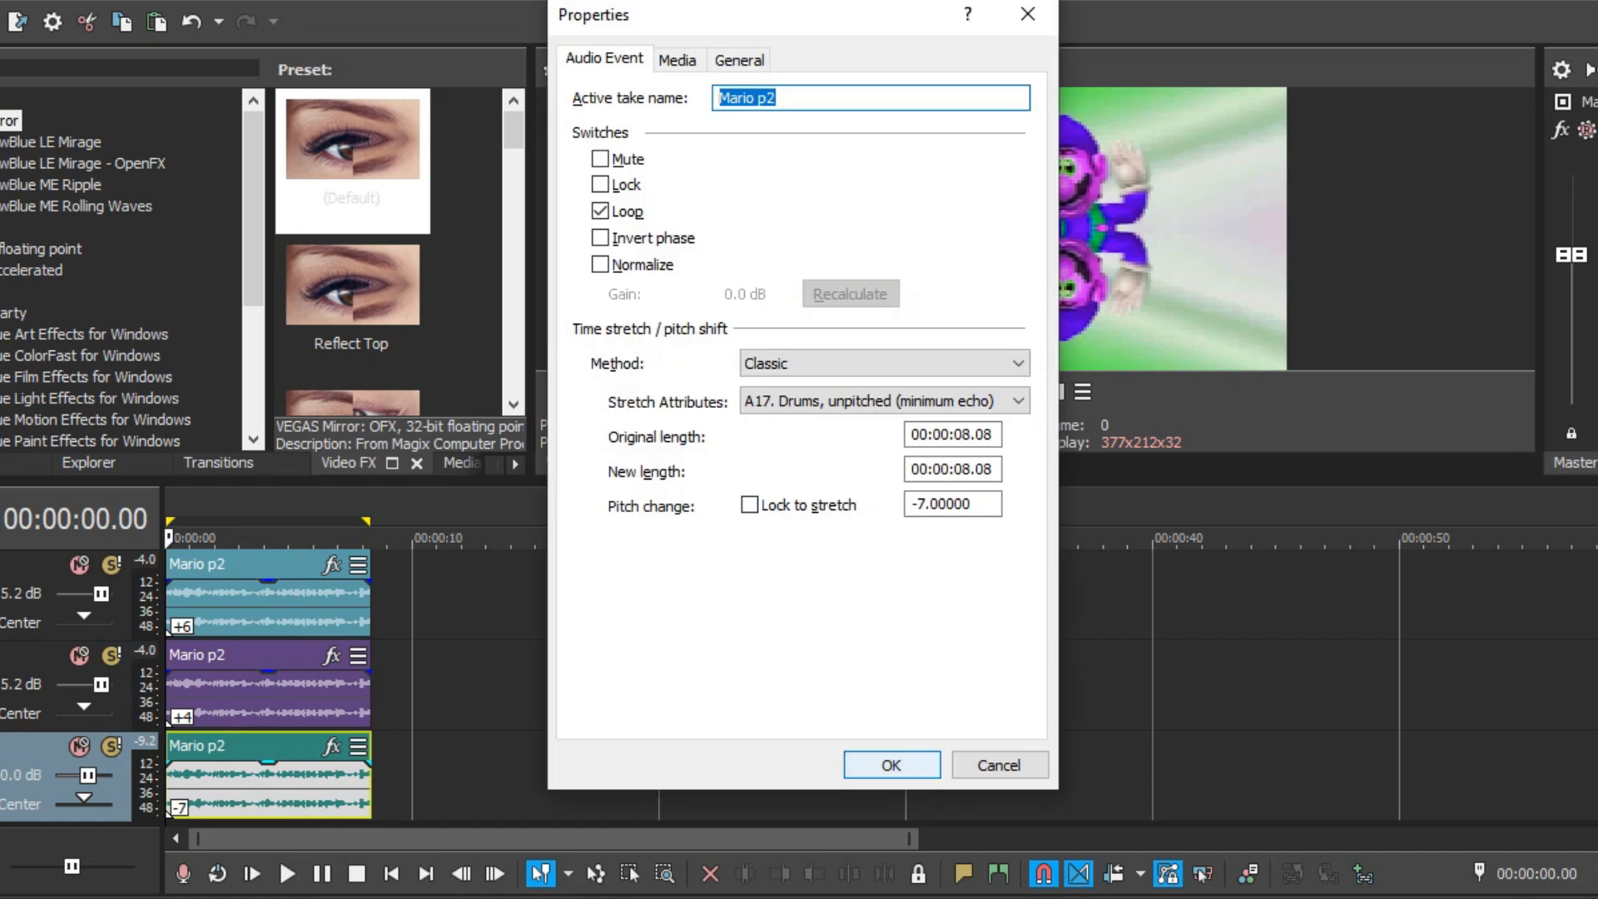
pyautogui.click(892, 765)
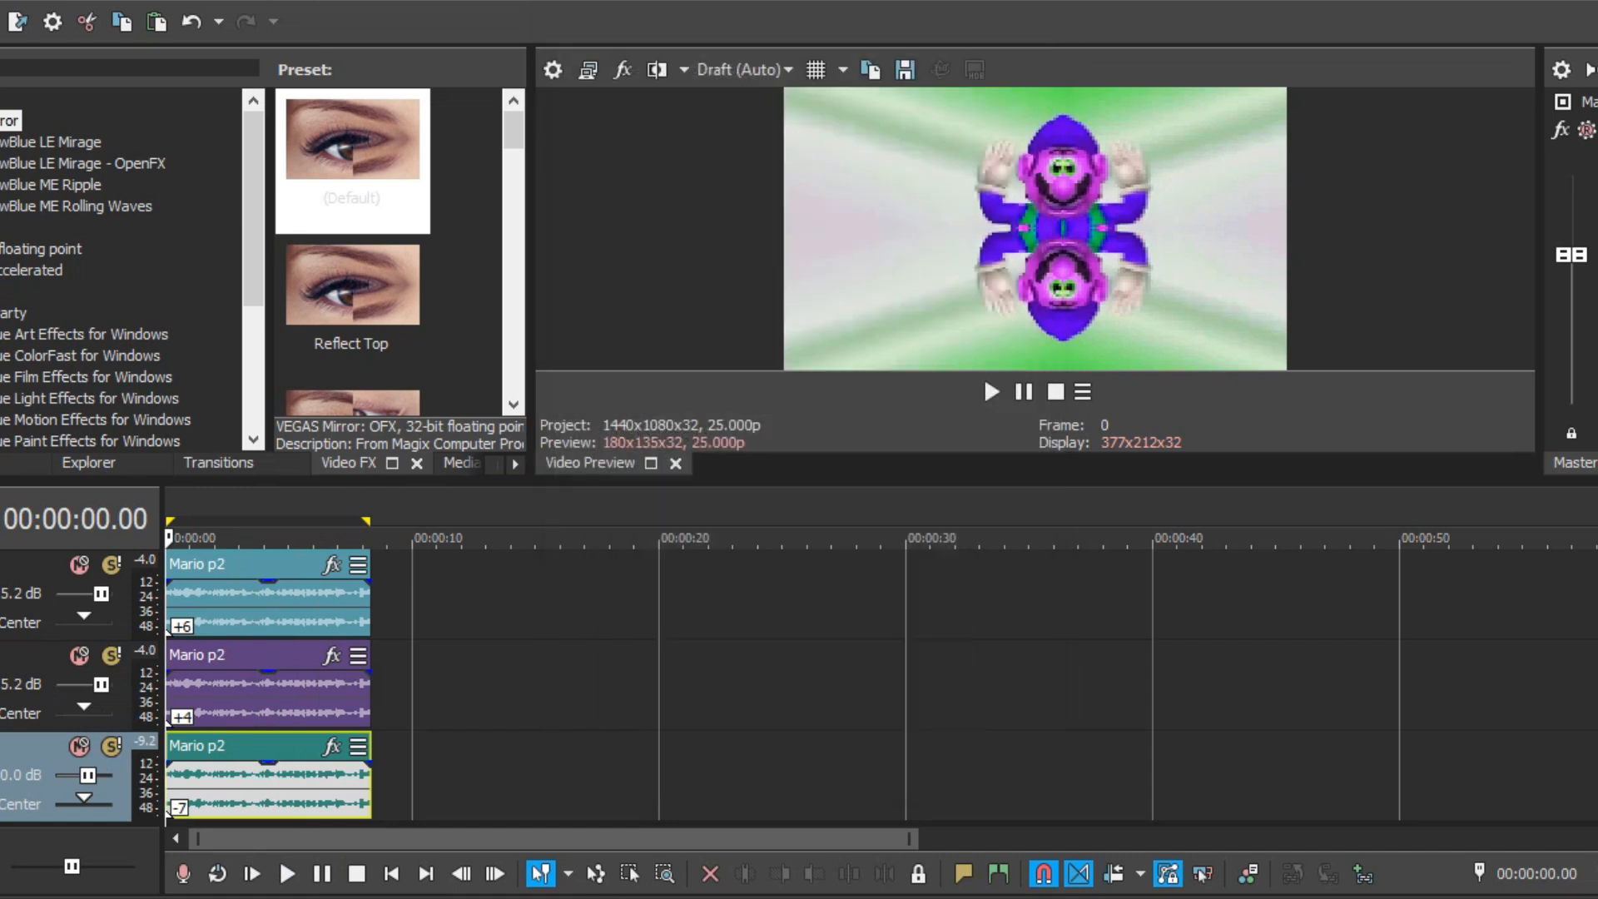